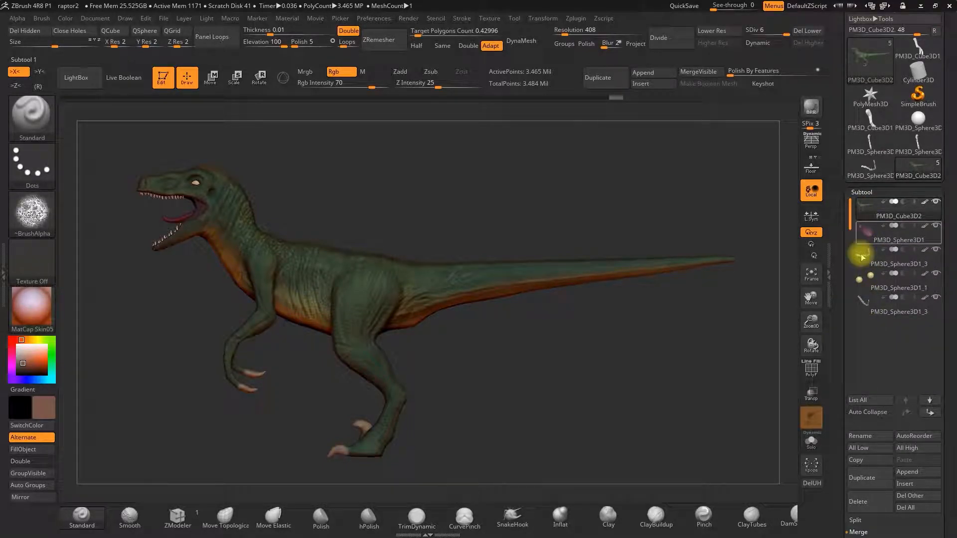
Step: Merge all the raptor's subtools down into the body subtool, accepting the non-undoable operation for the whole session
drag(844, 429, 841, 391)
click(863, 468)
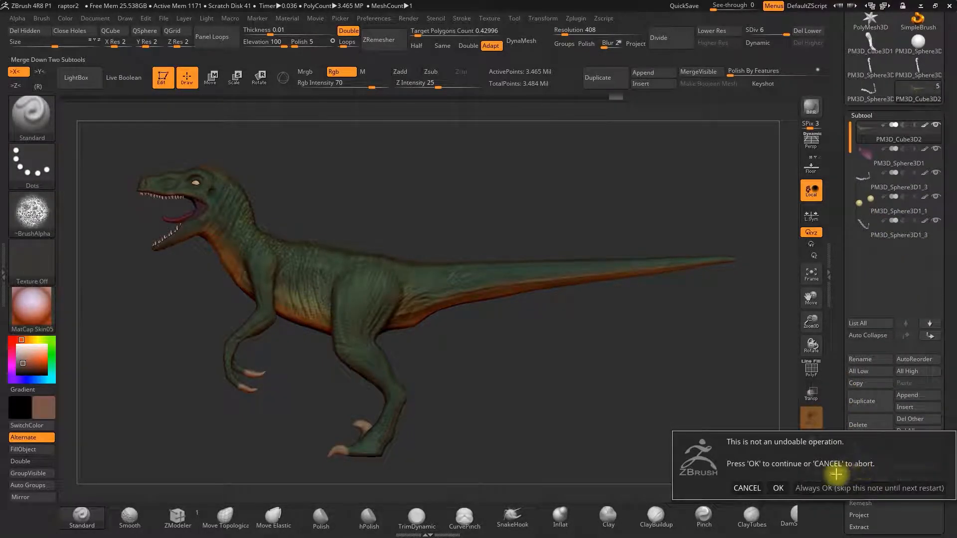
click(808, 488)
click(863, 468)
click(863, 468)
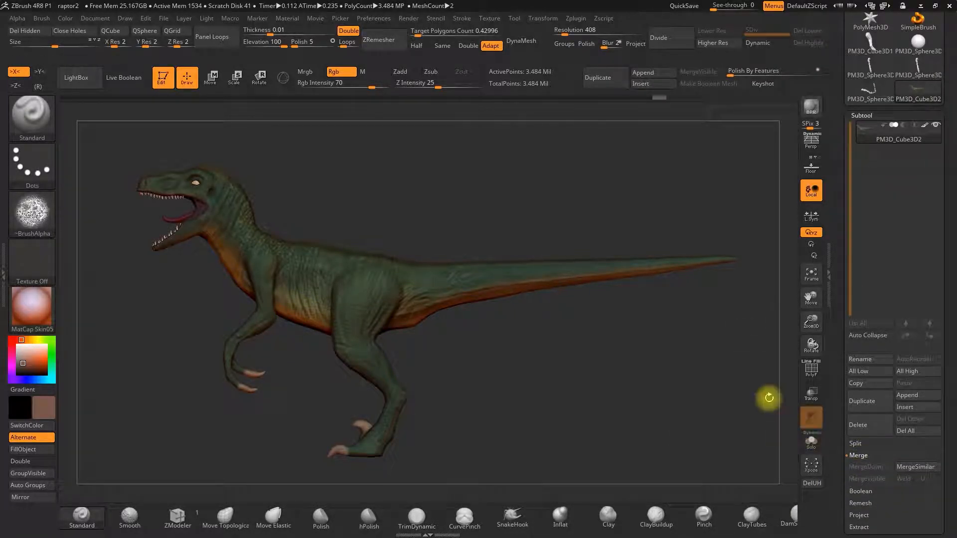
Step: Check the merged raptor's polygroups with the PolyFrame display, switching it off again
alt+drag(485, 196, 473, 214)
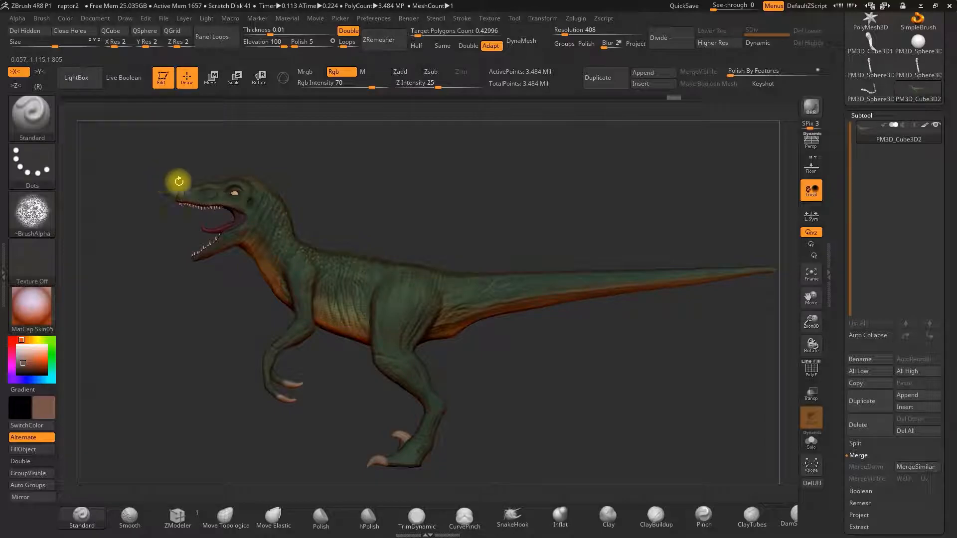
click(809, 375)
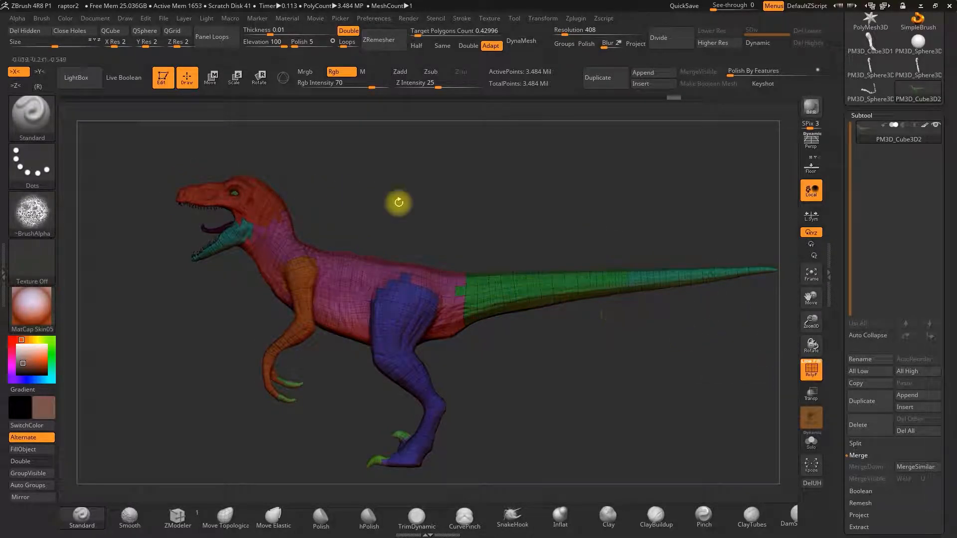
click(813, 373)
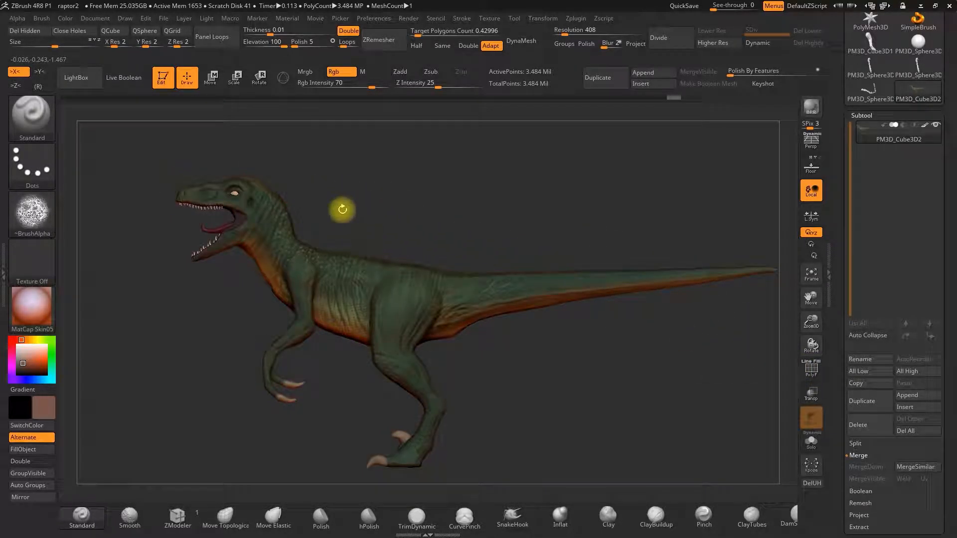
Step: Mask the raptor's head with the MaskPen lasso and invert the mask so only the head can be transformed
key(ctrl)
mouse_move(154, 242)
ctrl+mouse_down()
mouse_move(214, 264)
mouse_move(265, 229)
mouse_move(286, 149)
mouse_move(271, 192)
ctrl+mouse_up()
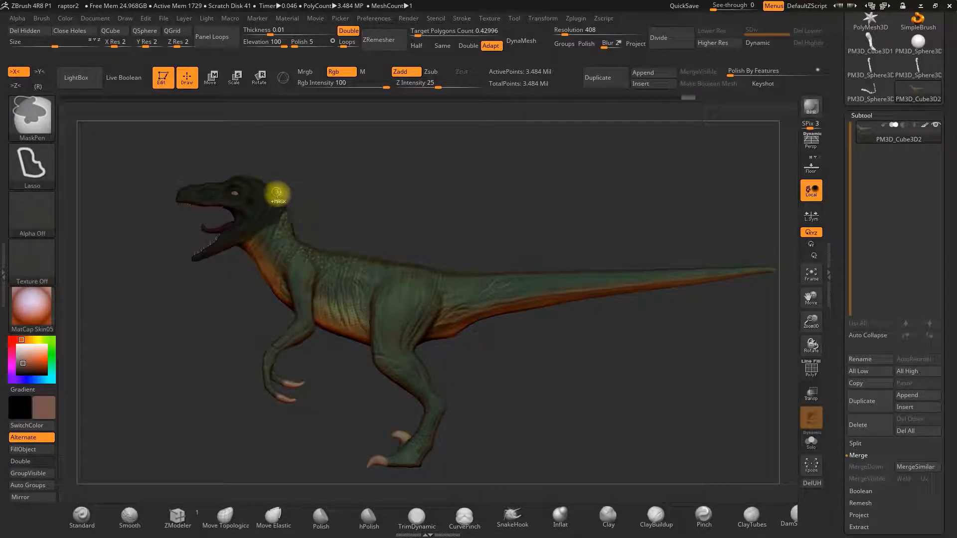
click(259, 78)
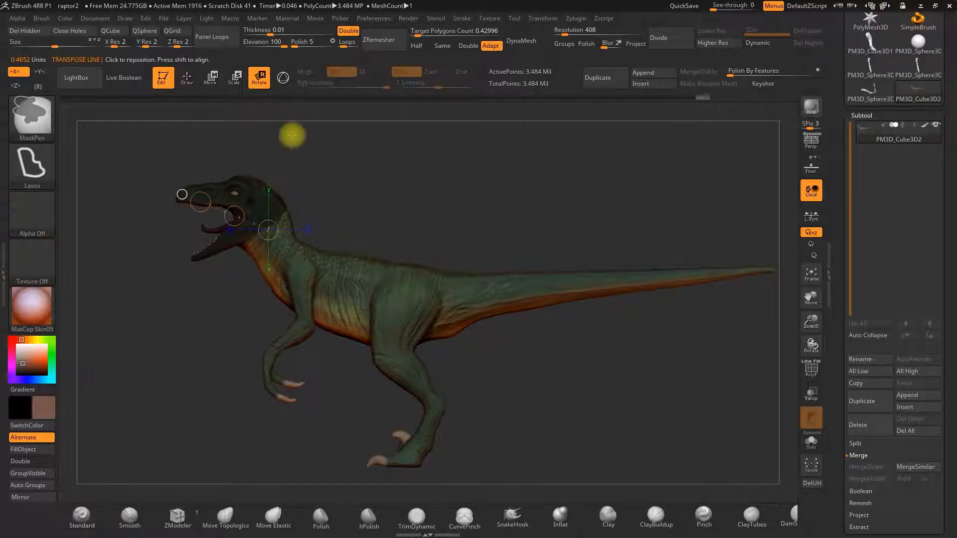
ctrl+click(307, 171)
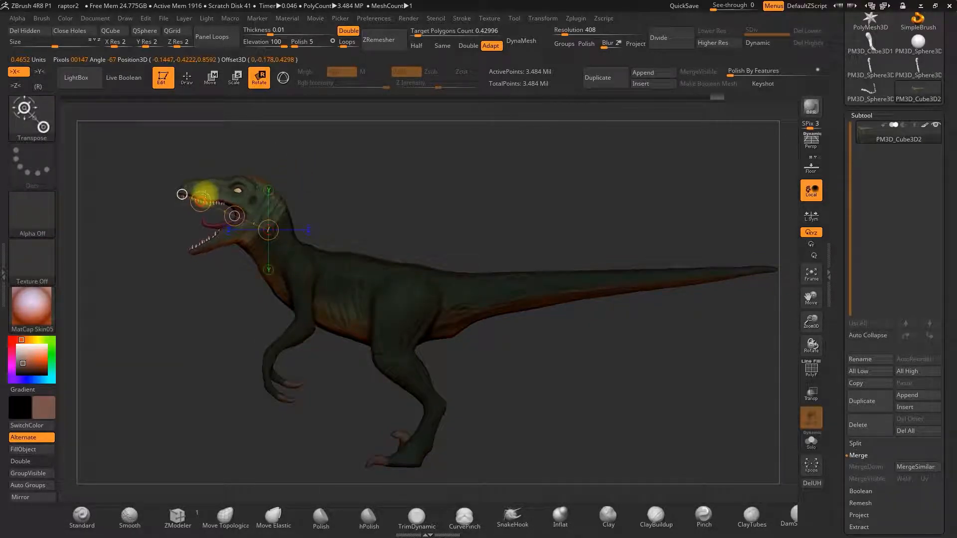
Step: Undo the trial head rotation and tilt the head upward with a Transpose rotation line from neck to snout
key(ctrl+z)
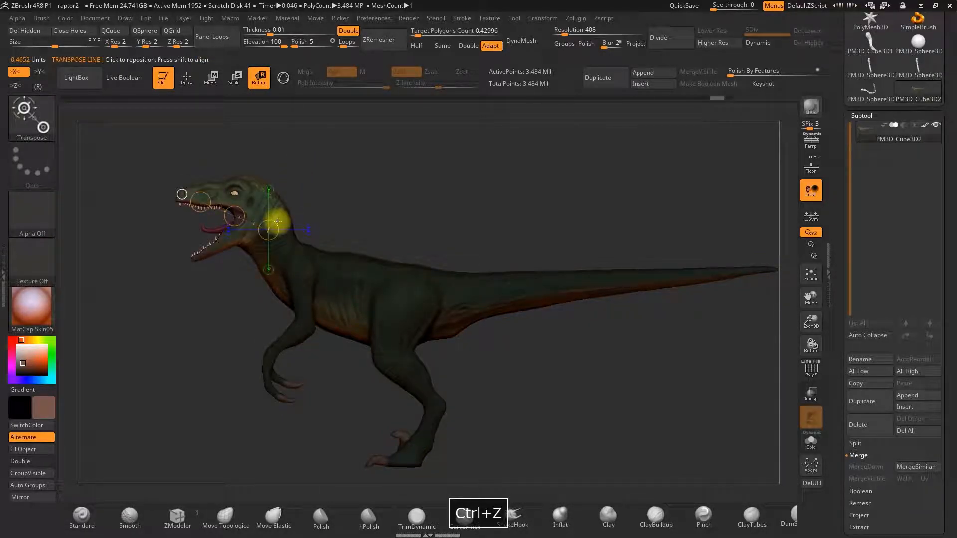
shift+drag(278, 222, 233, 208)
shift+drag(173, 178, 174, 177)
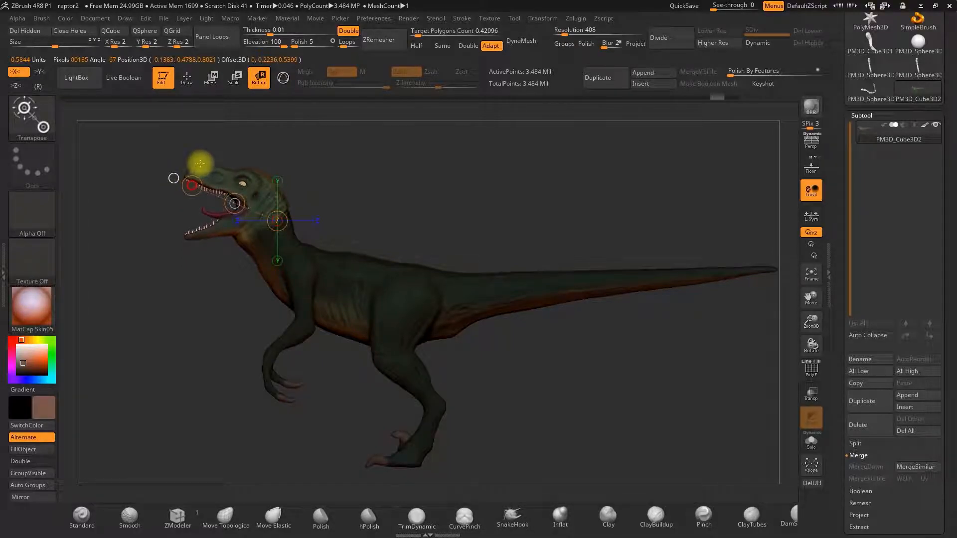
Step: Turn off X symmetry and rotate the head sideways with a Transpose line drawn in the top view
drag(310, 169, 298, 237)
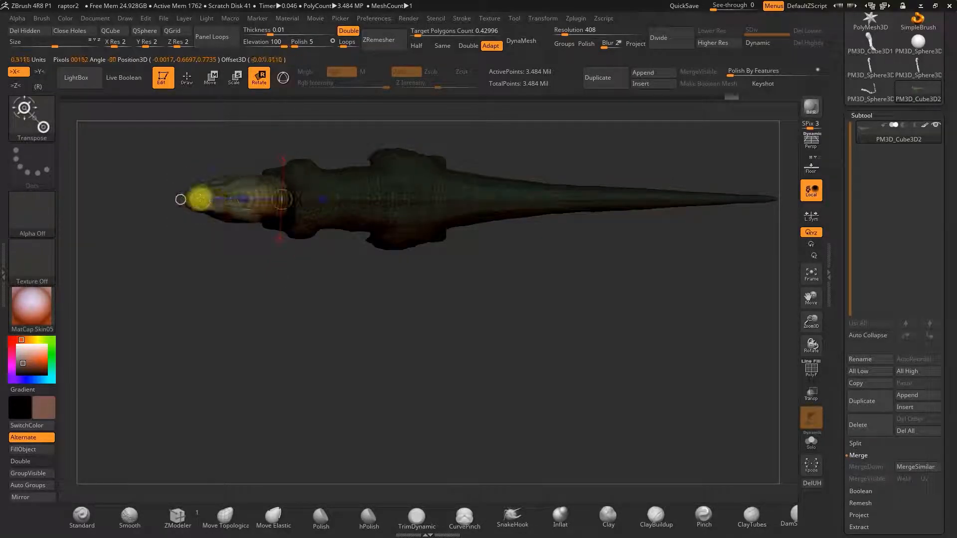
key(x)
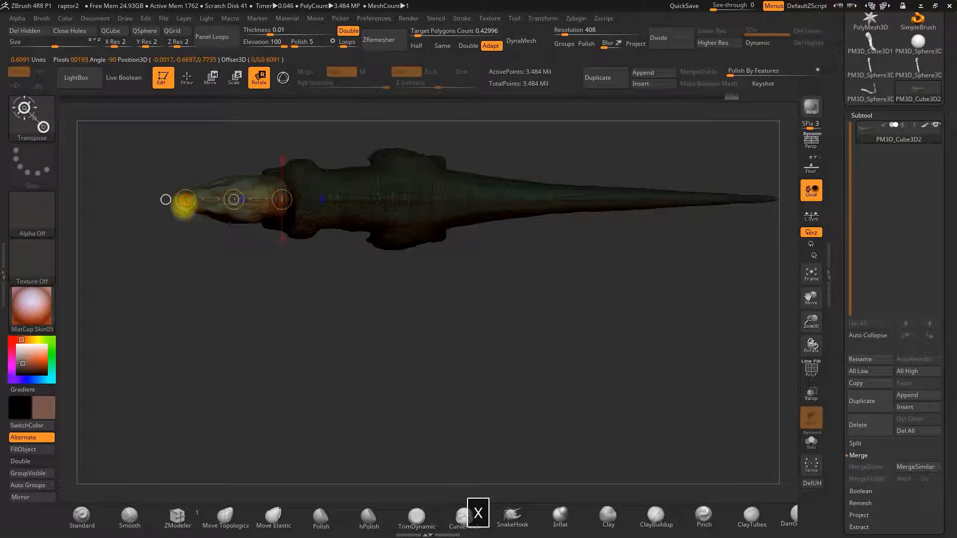
drag(238, 280, 393, 188)
key(w)
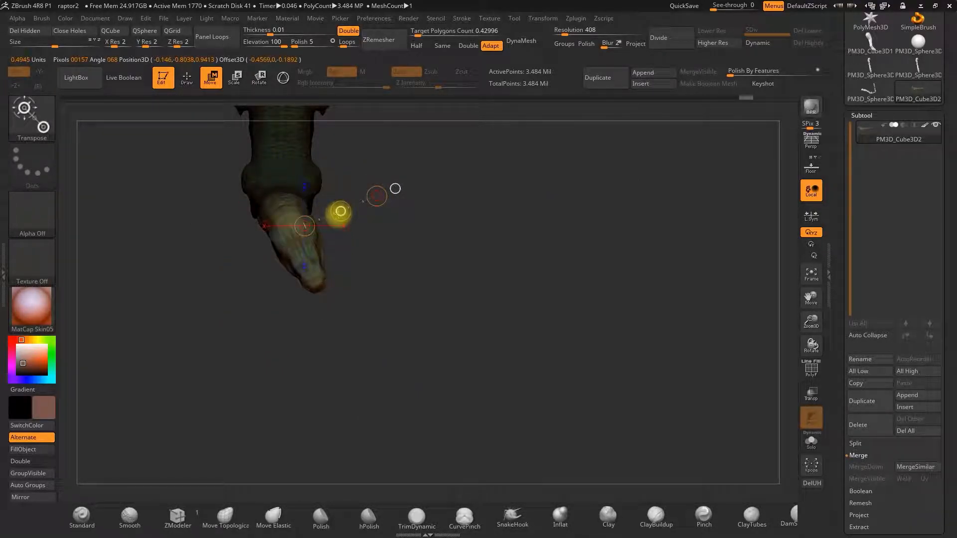
mouse_move(374, 252)
mouse_down()
mouse_move(320, 214)
mouse_move(386, 111)
mouse_move(508, 75)
mouse_move(495, 182)
mouse_move(458, 258)
mouse_move(472, 277)
mouse_move(457, 280)
mouse_move(478, 273)
mouse_move(456, 273)
mouse_move(438, 290)
mouse_move(432, 252)
mouse_move(378, 241)
mouse_up()
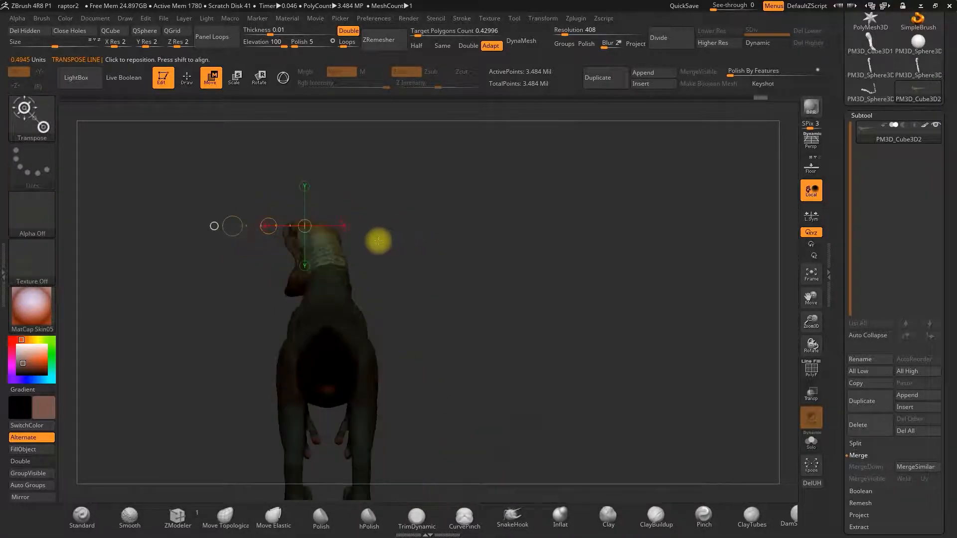
mouse_move(274, 233)
mouse_down()
mouse_move(363, 181)
mouse_move(292, 234)
mouse_up()
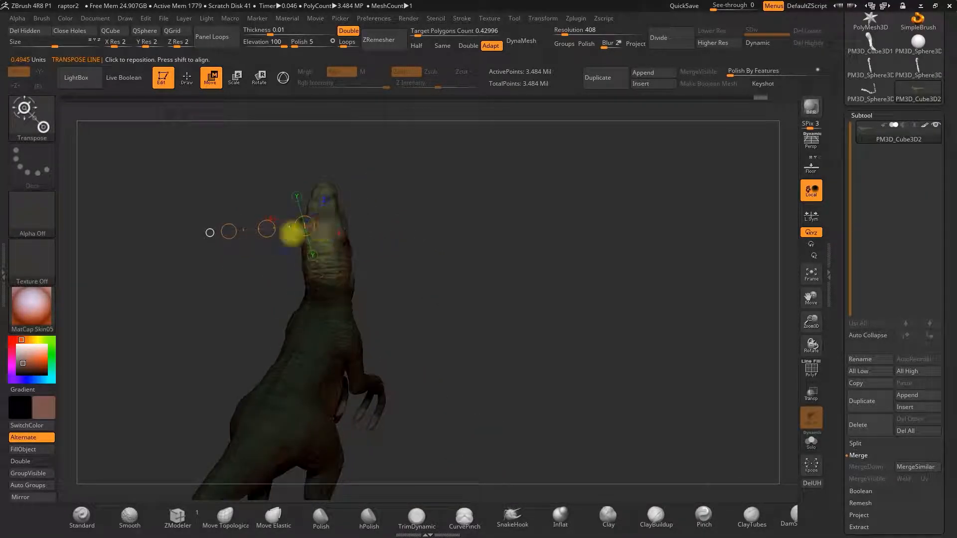
key(ctrl+z)
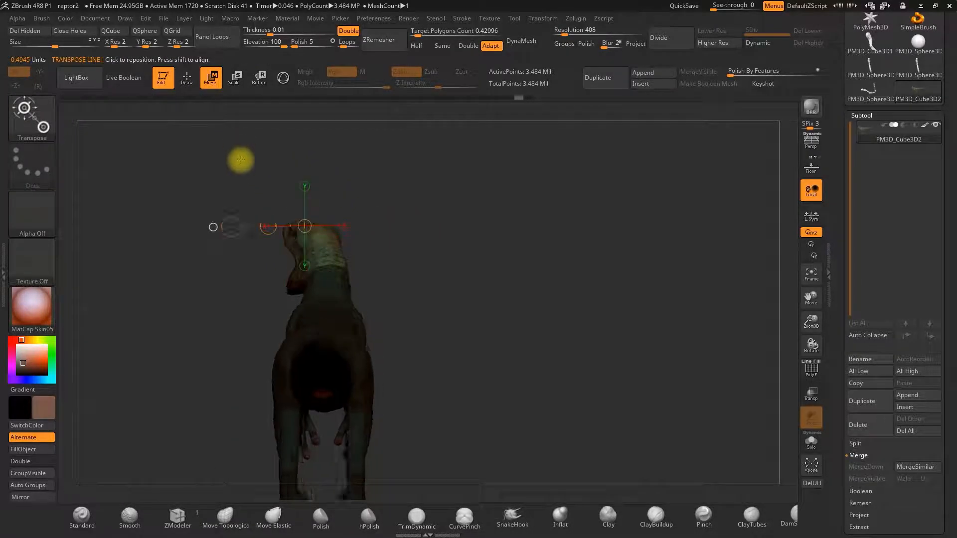
Step: Adjust the head's sideways turn with a Transpose line from neck to snout in the top view, and return to Draw mode
drag(238, 152, 261, 222)
shift+drag(214, 263, 275, 183)
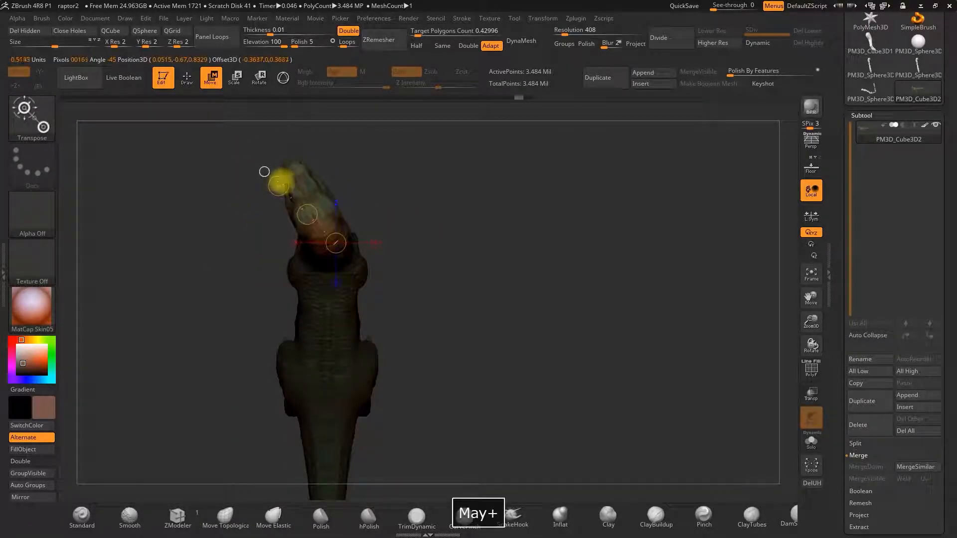
key(r)
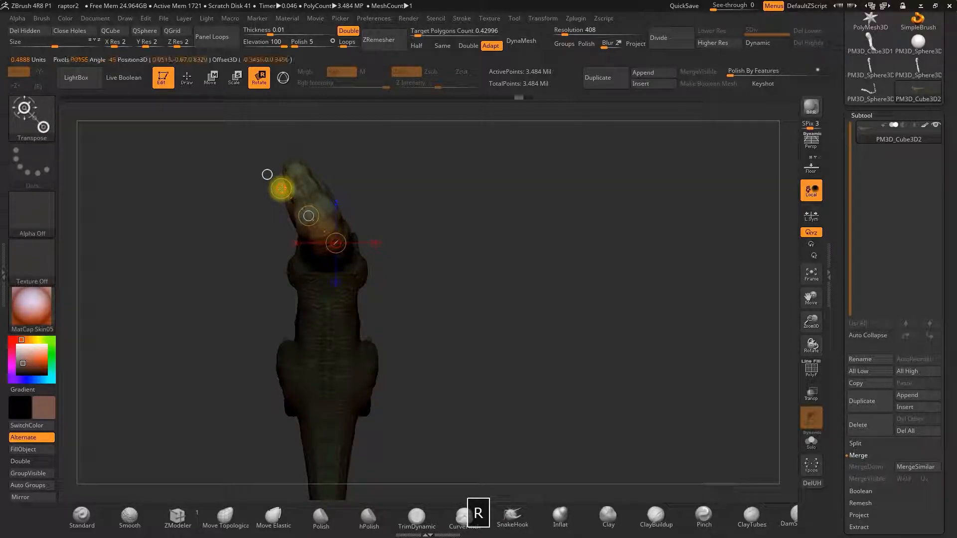
drag(280, 190, 347, 179)
click(189, 84)
mouse_move(437, 183)
alt+mouse_down()
mouse_move(414, 156)
mouse_move(425, 188)
mouse_move(433, 181)
mouse_move(417, 168)
mouse_move(451, 190)
mouse_move(465, 173)
mouse_move(479, 181)
alt+mouse_up()
ctrl+right_drag(478, 181, 522, 283)
mouse_move(534, 323)
right_down()
mouse_move(498, 309)
mouse_move(494, 331)
mouse_move(500, 268)
mouse_move(517, 254)
mouse_move(414, 291)
right_up()
key(ctrl+shift)
key(ctrl)
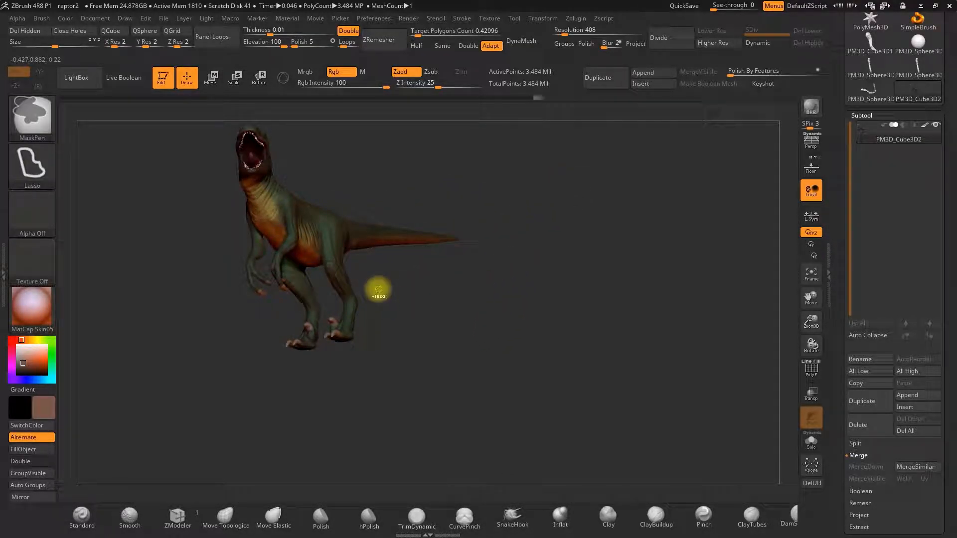
ctrl+alt+shift+click(344, 285)
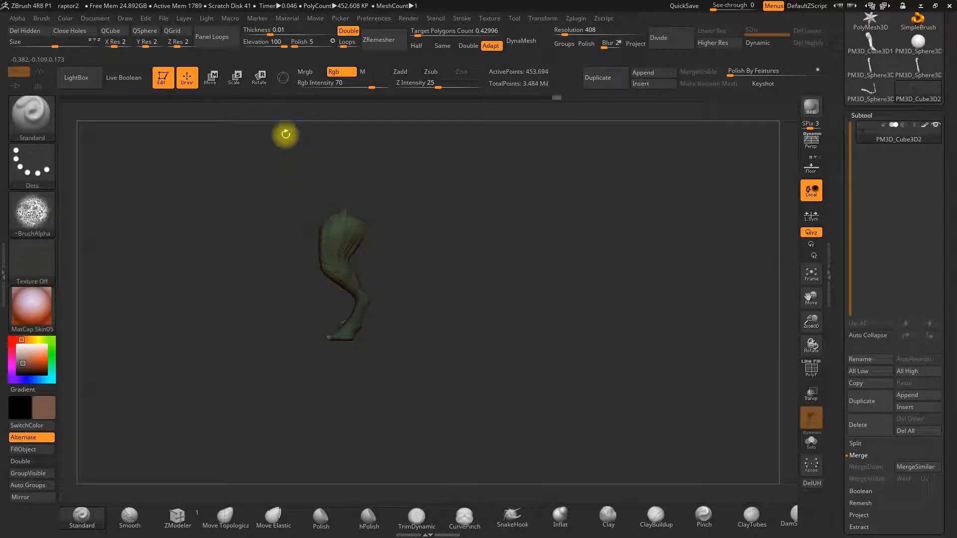
key(ctrl)
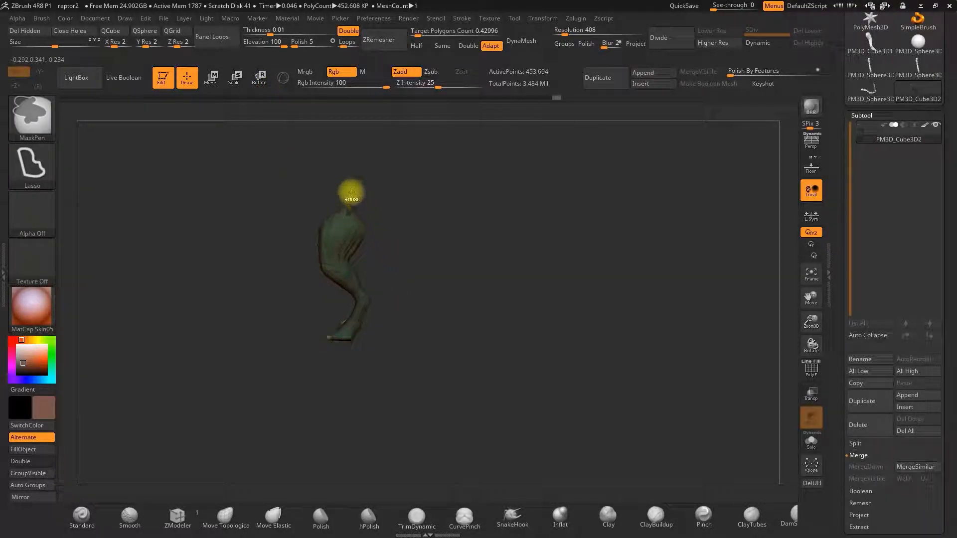
ctrl+alt+shift+click(445, 290)
Step: Mask the raptor's whole left hind leg up to the hip with the MaskPen lasso, undoing the stray selection
mouse_move(446, 290)
mouse_down()
mouse_move(455, 291)
mouse_move(452, 276)
mouse_up()
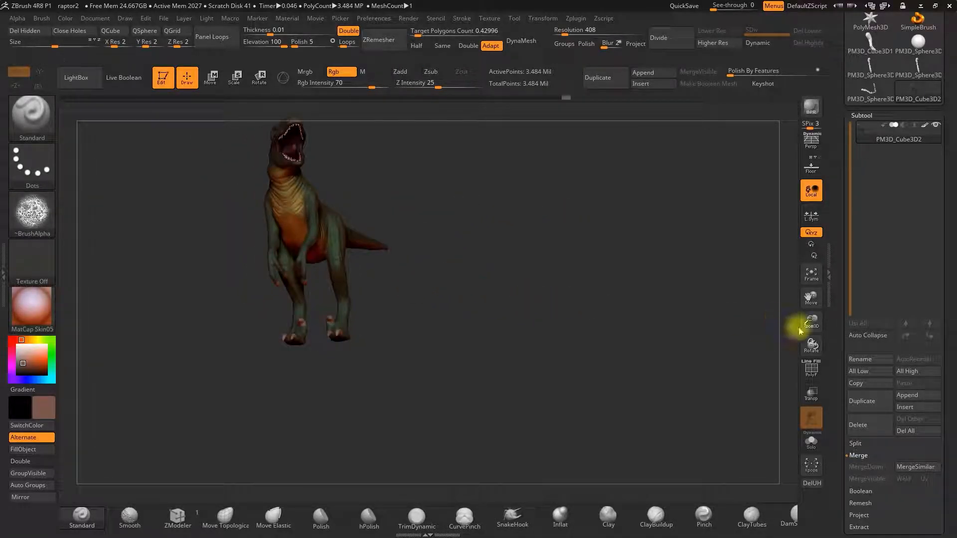
drag(809, 324, 756, 391)
alt+drag(464, 313, 469, 309)
mouse_move(408, 289)
ctrl+mouse_down()
mouse_move(328, 422)
mouse_move(301, 337)
mouse_move(310, 269)
mouse_move(405, 261)
ctrl+mouse_up()
mouse_move(438, 267)
mouse_down()
mouse_move(414, 250)
mouse_move(433, 207)
mouse_move(405, 384)
mouse_move(322, 349)
mouse_move(312, 297)
mouse_up()
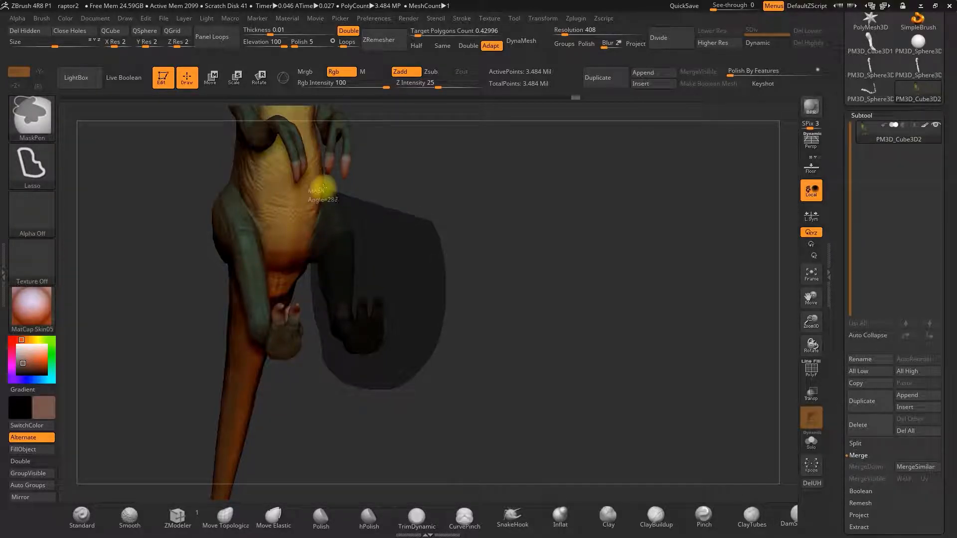
mouse_move(329, 181)
ctrl+mouse_down()
mouse_move(405, 216)
mouse_move(406, 245)
mouse_move(314, 259)
mouse_move(345, 293)
mouse_move(384, 269)
ctrl+mouse_up()
mouse_move(344, 185)
ctrl+mouse_down()
mouse_move(324, 189)
mouse_move(350, 224)
mouse_move(405, 223)
ctrl+mouse_up()
key(ctrl+z)
drag(516, 221, 479, 215)
mouse_move(462, 205)
ctrl+mouse_down()
mouse_move(448, 246)
mouse_move(399, 284)
mouse_move(390, 257)
ctrl+mouse_up()
mouse_move(458, 197)
ctrl+mouse_down()
mouse_move(496, 218)
mouse_move(470, 210)
mouse_move(562, 218)
mouse_move(560, 163)
mouse_move(538, 203)
ctrl+mouse_up()
Step: Set the MaskPen stroke to Dots and refine the leg mask's edge along the outer hip
ctrl+click(42, 166)
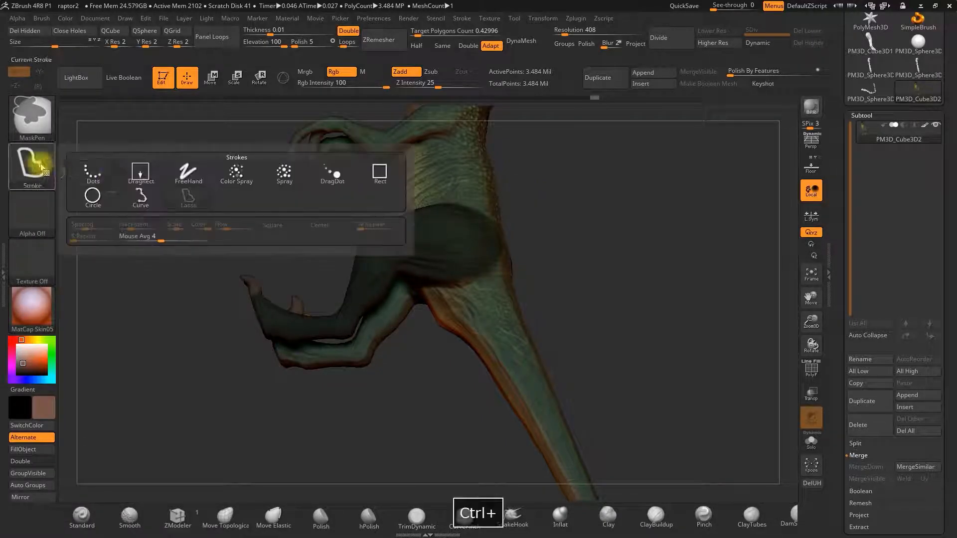
click(93, 172)
key(space)
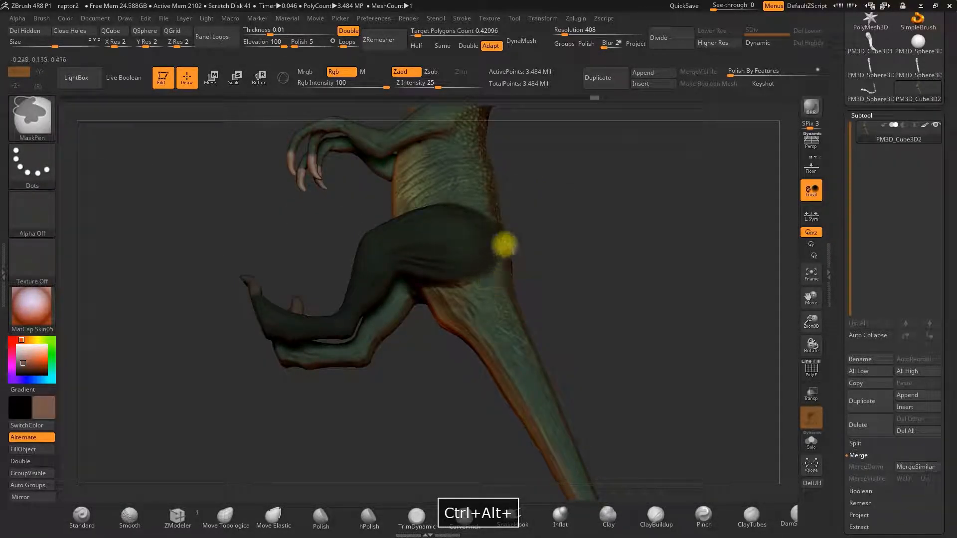
drag(538, 214, 487, 203)
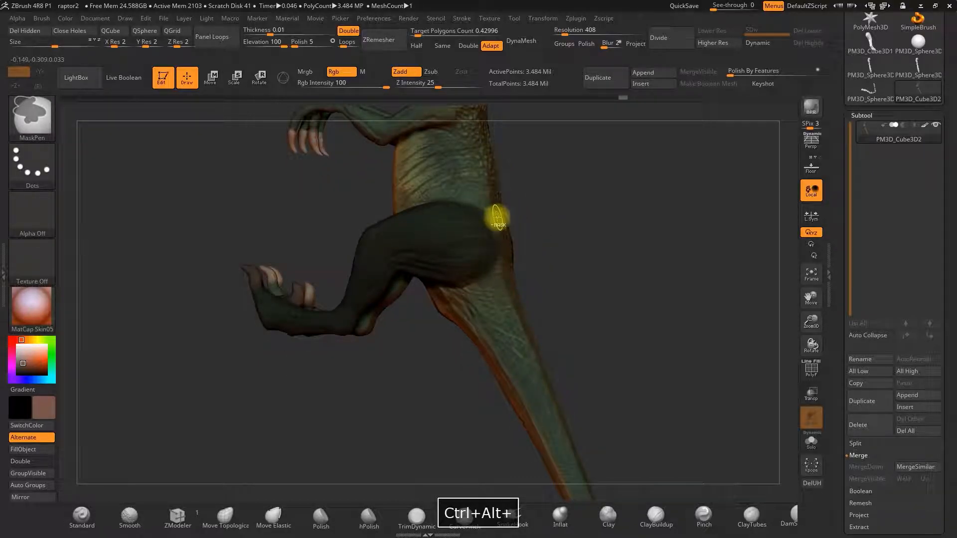
drag(478, 298, 490, 266)
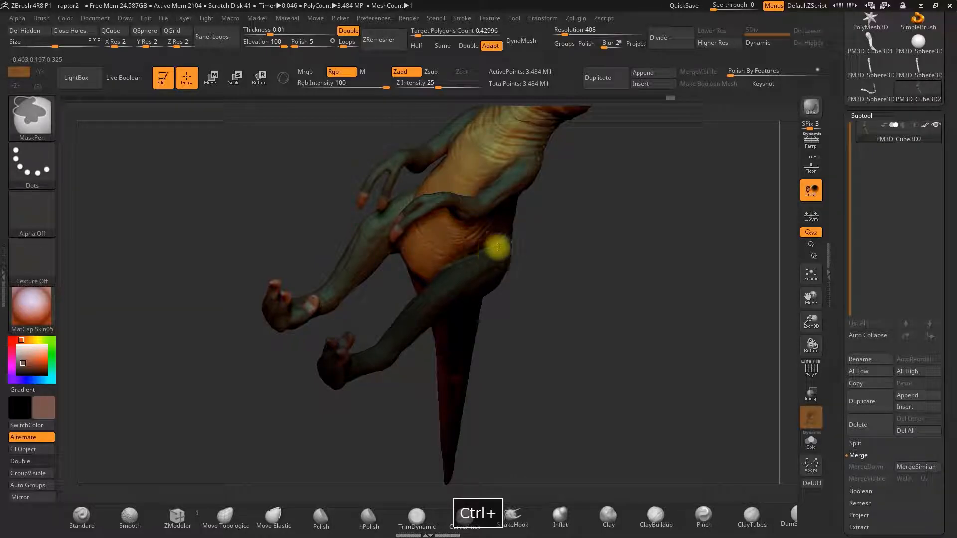
Step: Adjust the brush size and paint the leg mask's edge where the thigh meets the belly
drag(555, 248, 559, 239)
key(space)
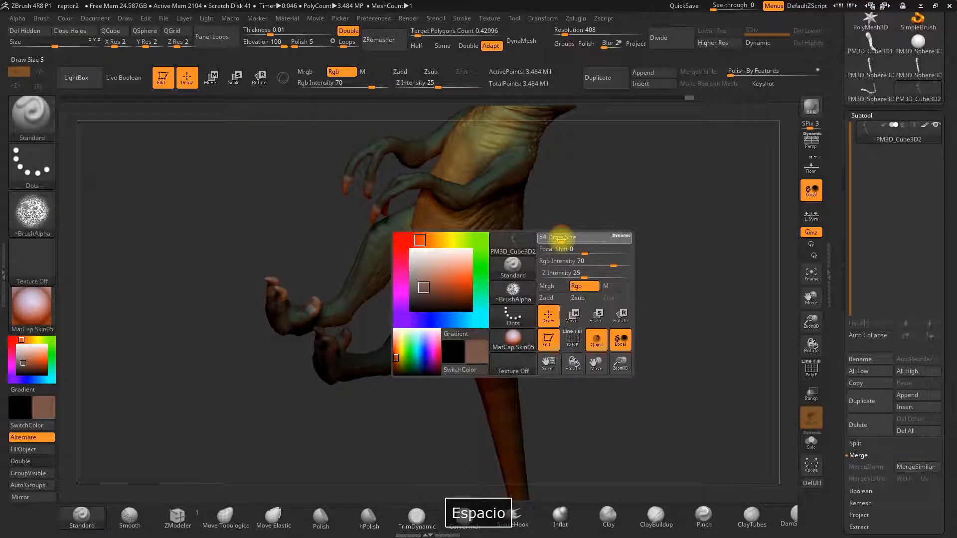
key(ctrl+alt)
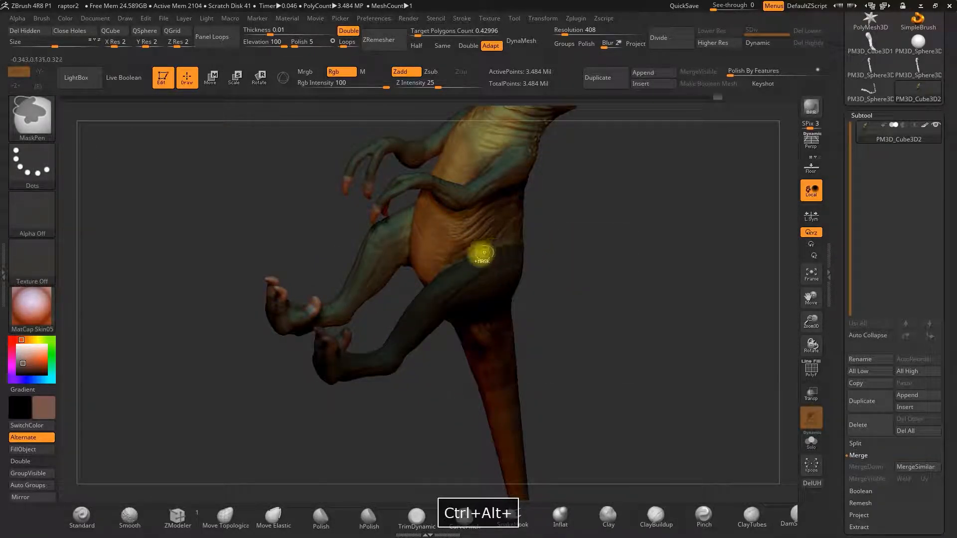
drag(539, 249, 509, 239)
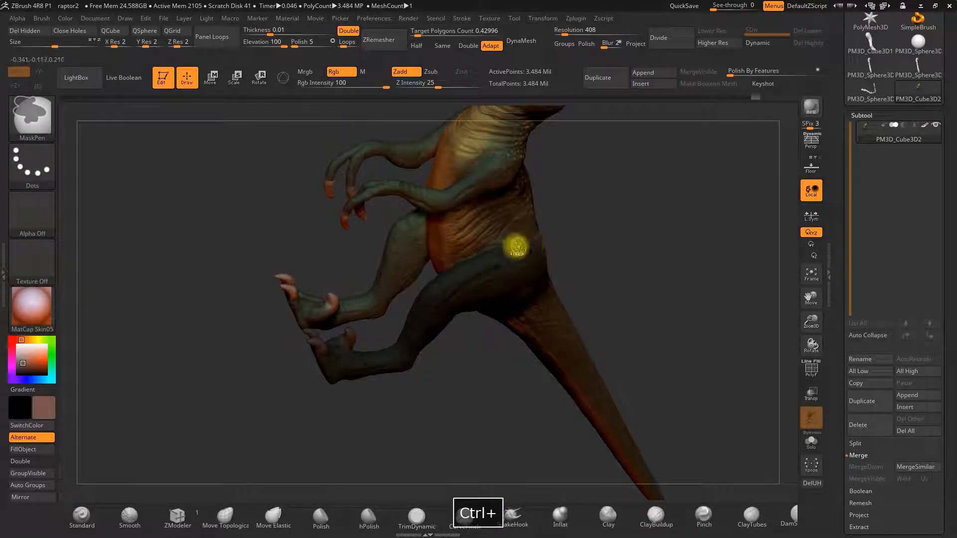
mouse_move(578, 242)
mouse_down()
mouse_move(592, 265)
mouse_move(544, 312)
mouse_move(487, 291)
mouse_up()
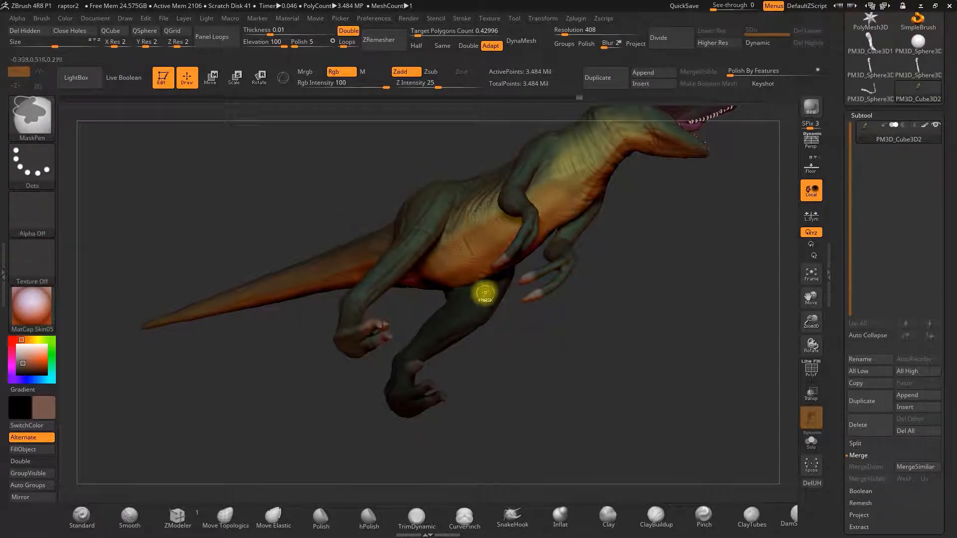
Step: Finish painting the leg mask around the inner and rear thigh, and invert it to leave only the leg free
mouse_move(541, 322)
mouse_down()
mouse_move(583, 256)
mouse_move(440, 306)
mouse_up()
key(ctrl)
drag(436, 357, 423, 311)
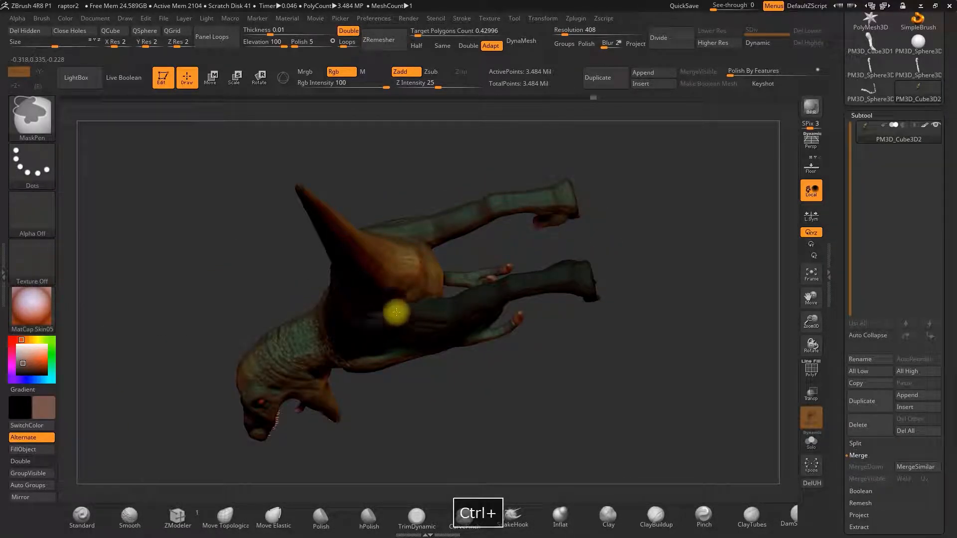
drag(436, 387, 425, 321)
key(ctrl)
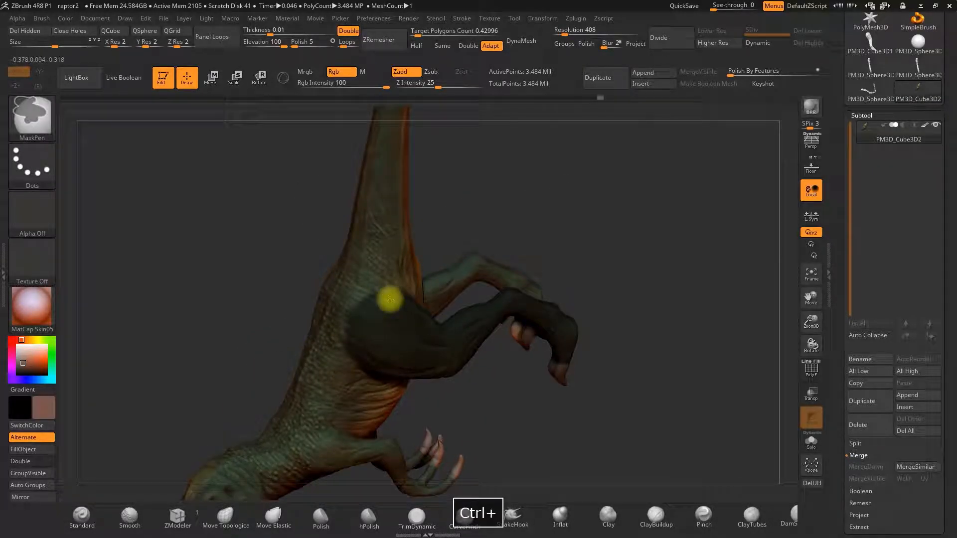
ctrl+click(553, 253)
mouse_move(592, 250)
mouse_down()
mouse_move(621, 221)
mouse_move(576, 335)
mouse_move(645, 271)
mouse_move(680, 327)
mouse_move(596, 305)
mouse_move(527, 271)
mouse_move(453, 143)
mouse_move(344, 168)
mouse_up()
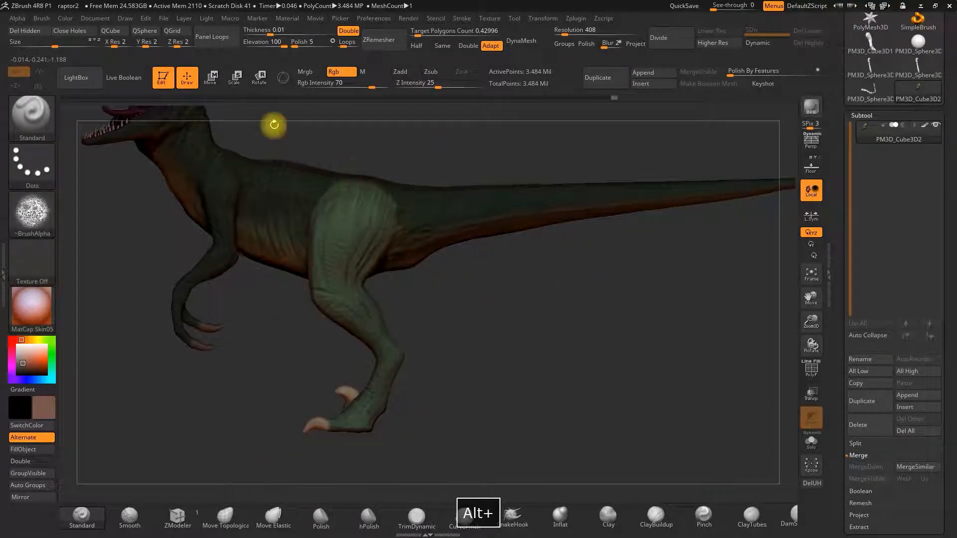
Step: Try to rotate the left hind leg about the hip with a Transpose line from hip to foot
click(264, 82)
mouse_move(362, 206)
mouse_down()
mouse_move(305, 395)
mouse_move(332, 373)
mouse_up()
drag(325, 418, 395, 389)
key(ctrl+z)
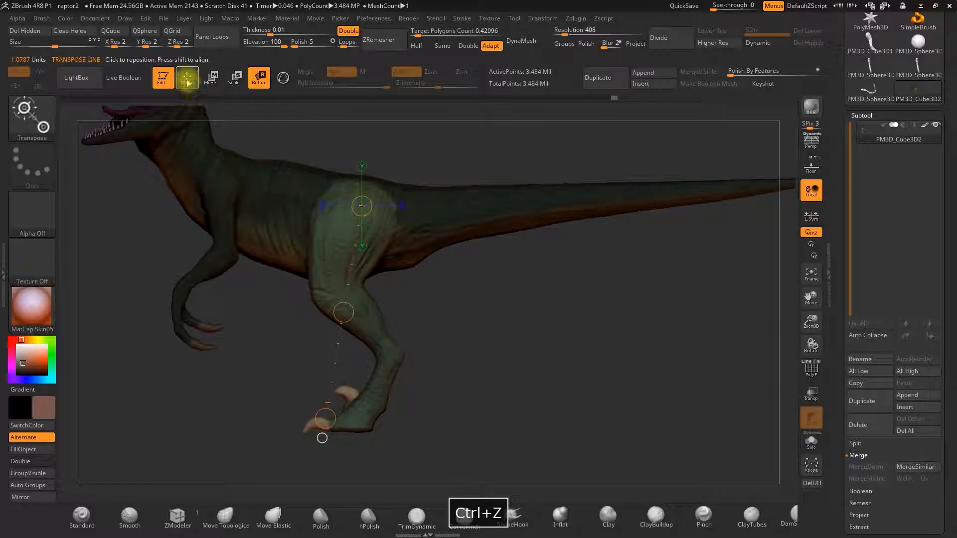
Step: Extend the mask over the belly in front of the thigh, and rotate the left hind leg backward about the hip with Transpose
click(187, 78)
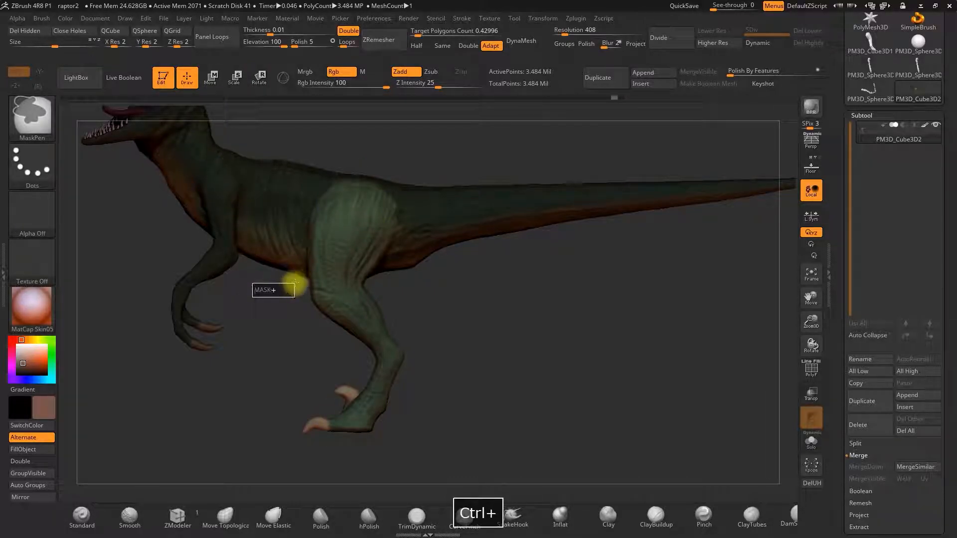
ctrl+drag(295, 282, 295, 247)
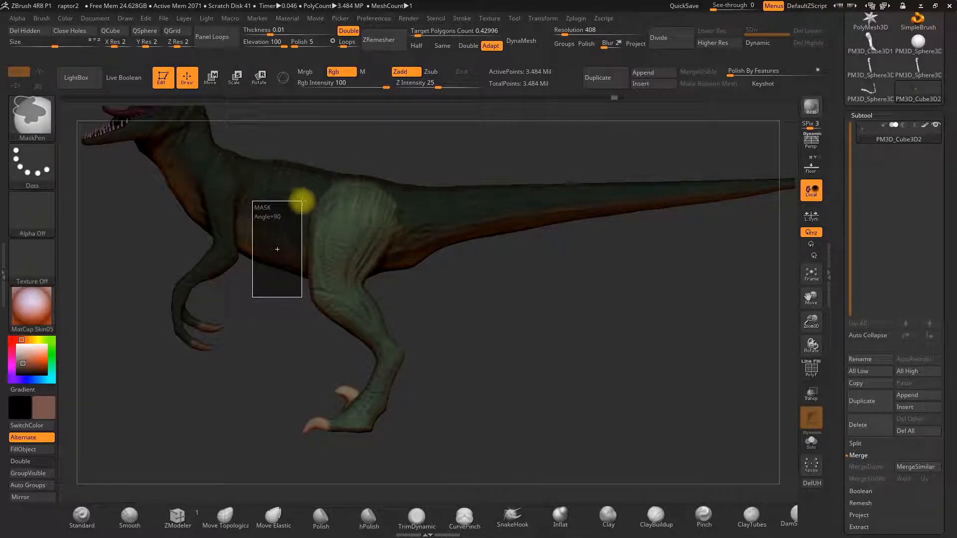
ctrl+drag(303, 200, 302, 200)
key(r)
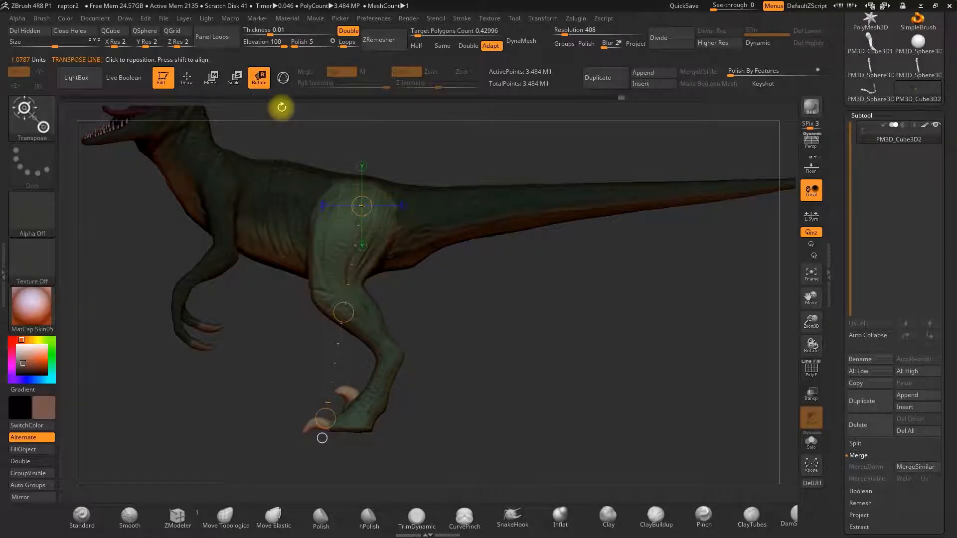
drag(331, 398, 523, 351)
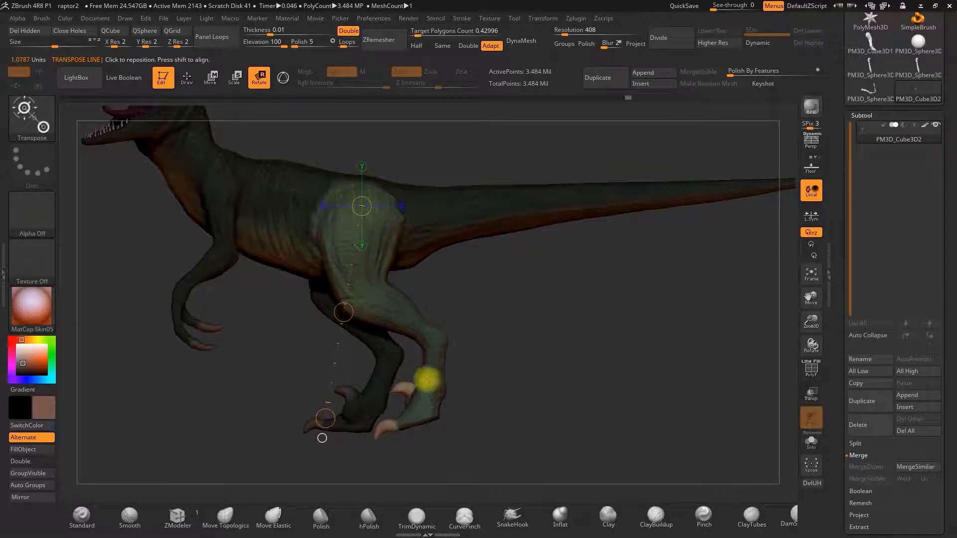
drag(327, 413, 383, 395)
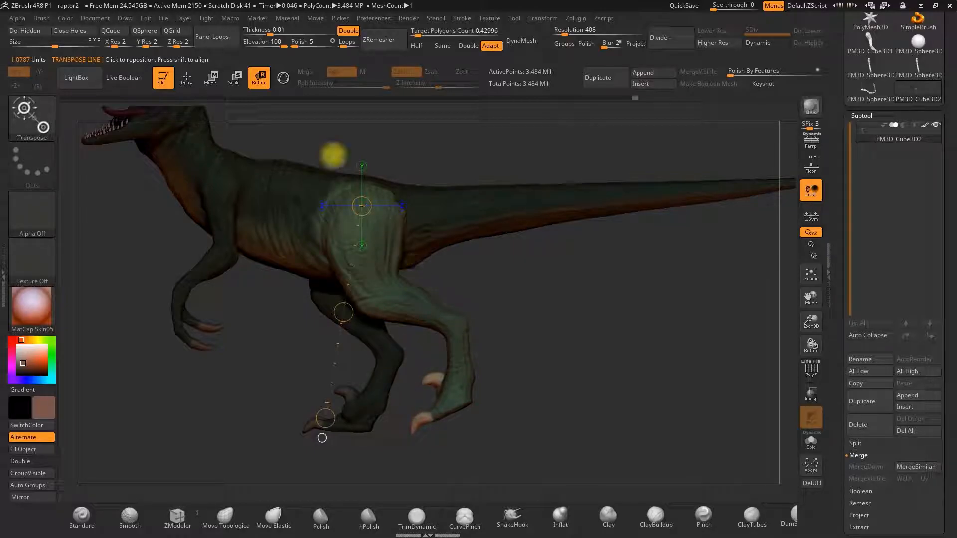
Step: From the front view, place a vertical Transpose line down the left hind leg and rotate the leg slightly inward
shift+drag(453, 149, 448, 174)
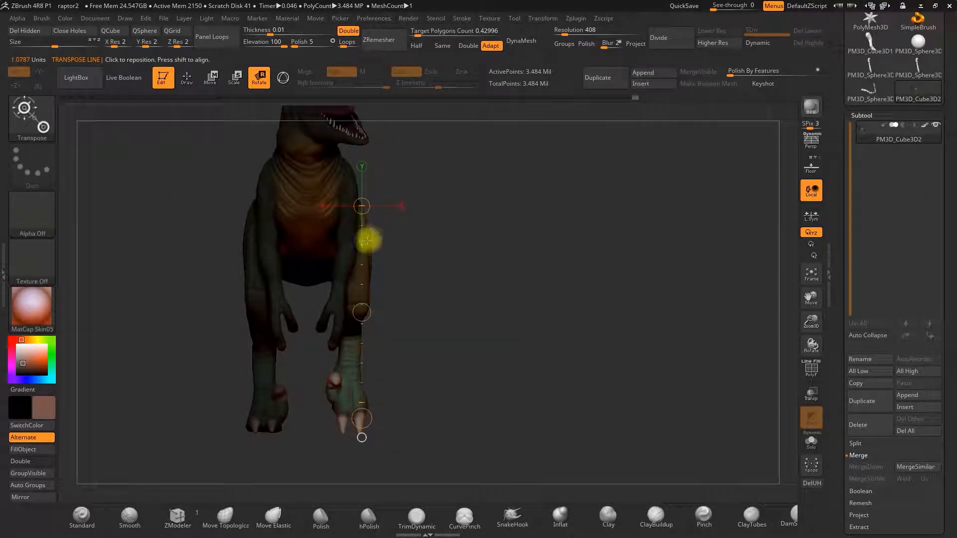
drag(353, 211, 354, 294)
shift+drag(355, 393, 354, 391)
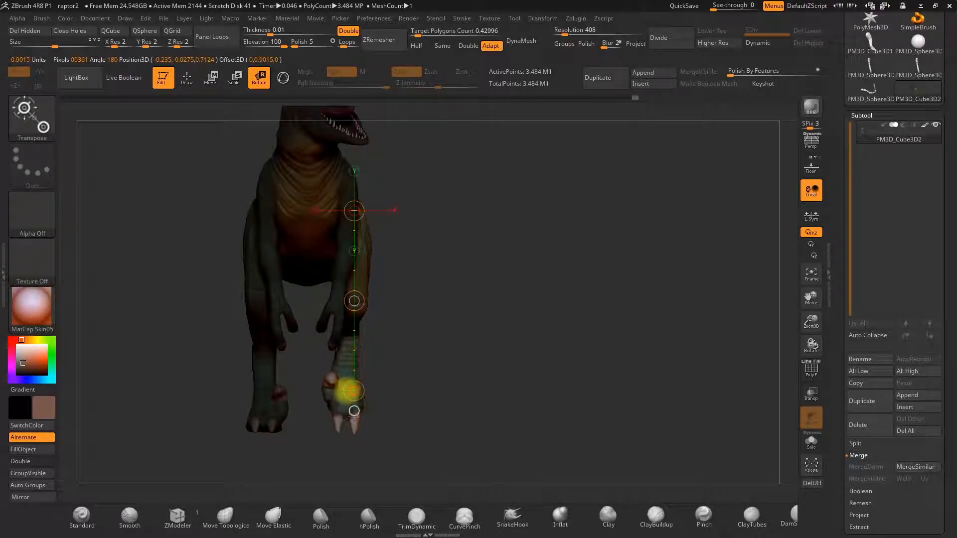
mouse_move(405, 362)
mouse_down()
mouse_move(425, 335)
mouse_move(474, 342)
mouse_move(632, 297)
mouse_move(531, 240)
mouse_move(587, 250)
mouse_up()
Step: Clear the mask, lasso-mask the left hind leg from the knee down, and invert the mask to leave only that part free
click(187, 78)
mouse_move(587, 261)
ctrl+mouse_down()
mouse_move(487, 442)
mouse_move(453, 457)
ctrl+mouse_up()
mouse_move(568, 306)
ctrl+mouse_down()
mouse_move(468, 244)
mouse_move(476, 239)
ctrl+mouse_up()
drag(239, 349, 374, 344)
mouse_move(538, 343)
mouse_down()
mouse_move(417, 339)
mouse_move(450, 288)
mouse_move(473, 278)
mouse_up()
mouse_move(493, 298)
ctrl+mouse_down()
mouse_move(474, 277)
mouse_move(518, 279)
ctrl+mouse_up()
mouse_move(314, 274)
ctrl+mouse_down()
mouse_move(354, 263)
mouse_move(415, 306)
ctrl+mouse_up()
drag(519, 279, 379, 254)
ctrl+click(419, 244)
Step: Rotate the left lower leg backward about the knee with a Transpose line
key(r)
drag(336, 280, 421, 315)
drag(421, 315, 414, 279)
drag(481, 268, 430, 279)
drag(484, 268, 468, 308)
shift+drag(354, 310, 469, 322)
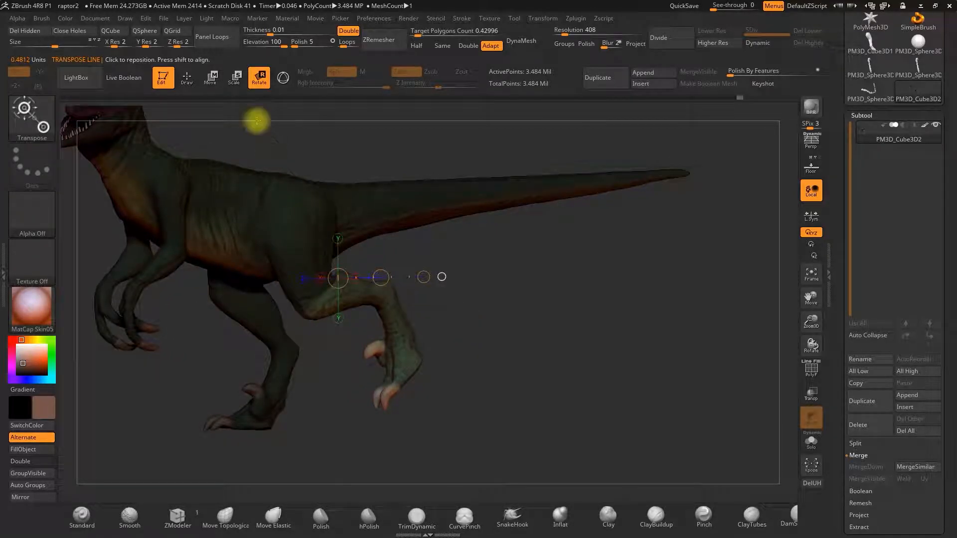
Step: Nudge the left lower leg vertically with a Transpose Move line starting at the knee
drag(507, 292, 324, 193)
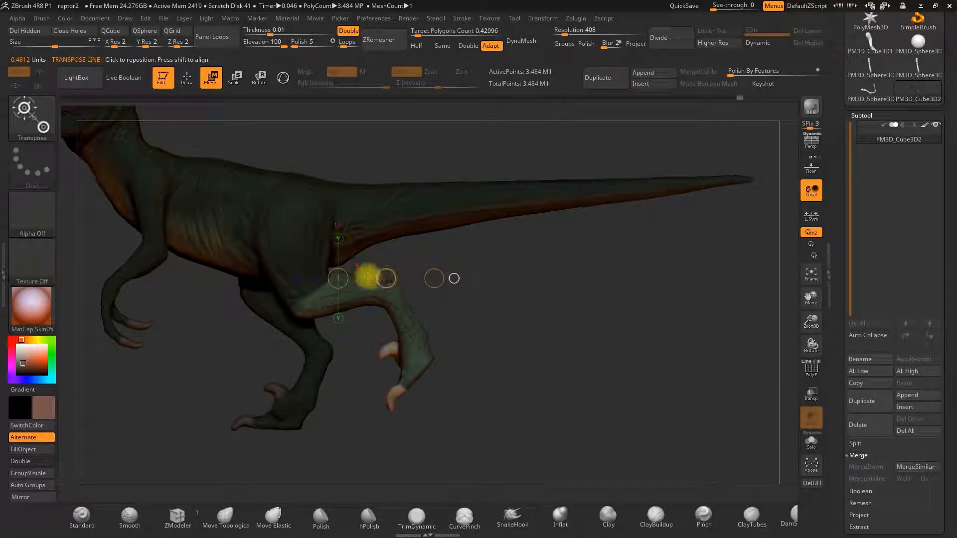
drag(338, 232, 337, 235)
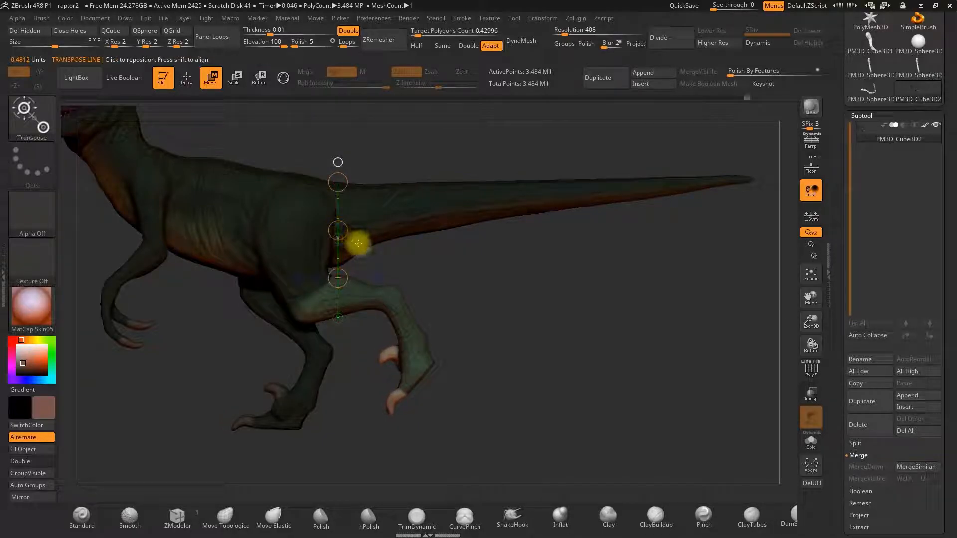
drag(338, 234, 338, 230)
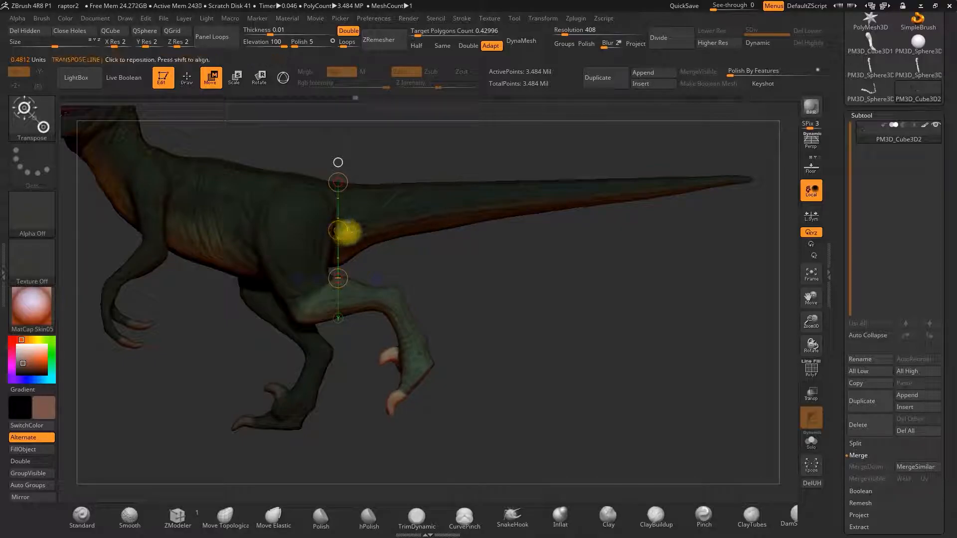
Step: Clear the mask, lasso-mask the left leg from the ankle joint to the claws, and invert the mask
key(q)
ctrl+drag(450, 280, 462, 290)
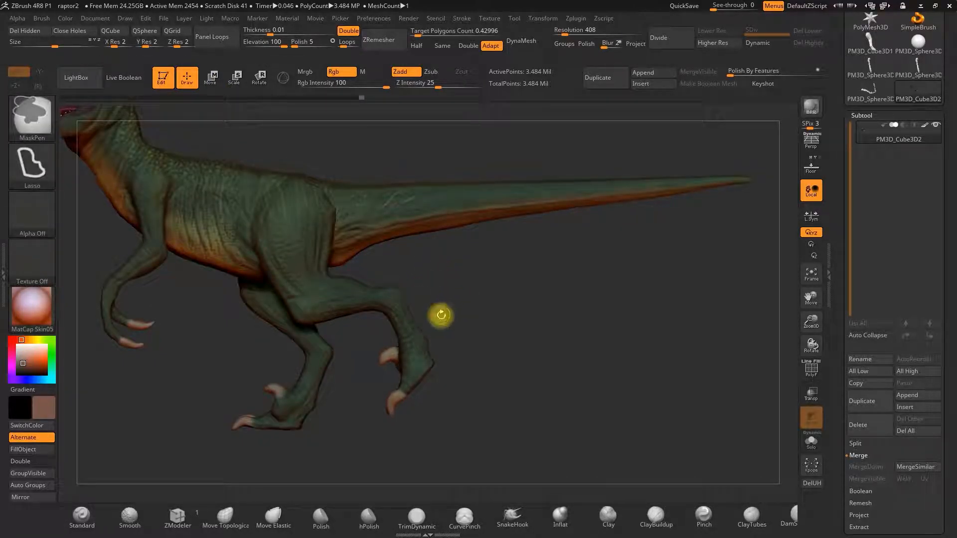
mouse_move(444, 301)
ctrl+mouse_down()
mouse_move(395, 434)
mouse_move(362, 358)
ctrl+mouse_up()
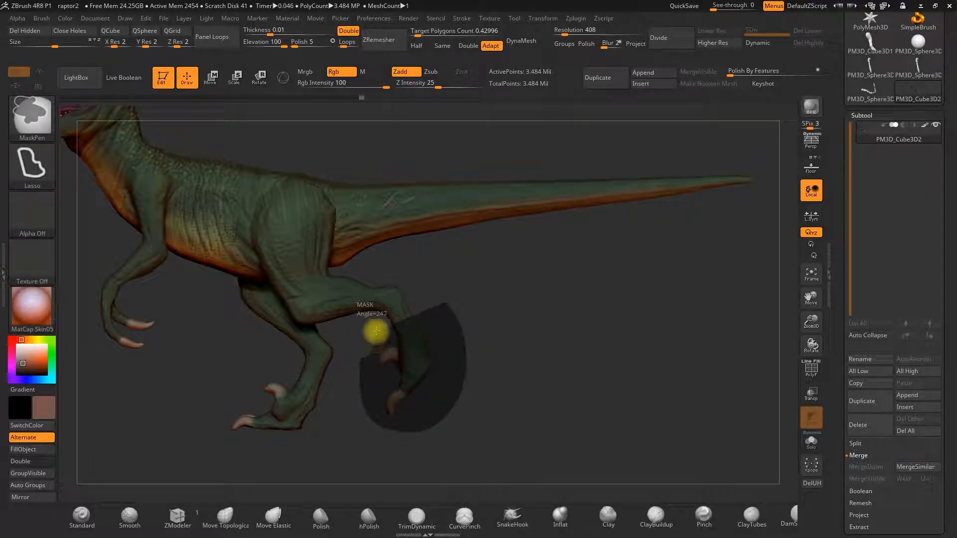
ctrl+drag(405, 277, 406, 280)
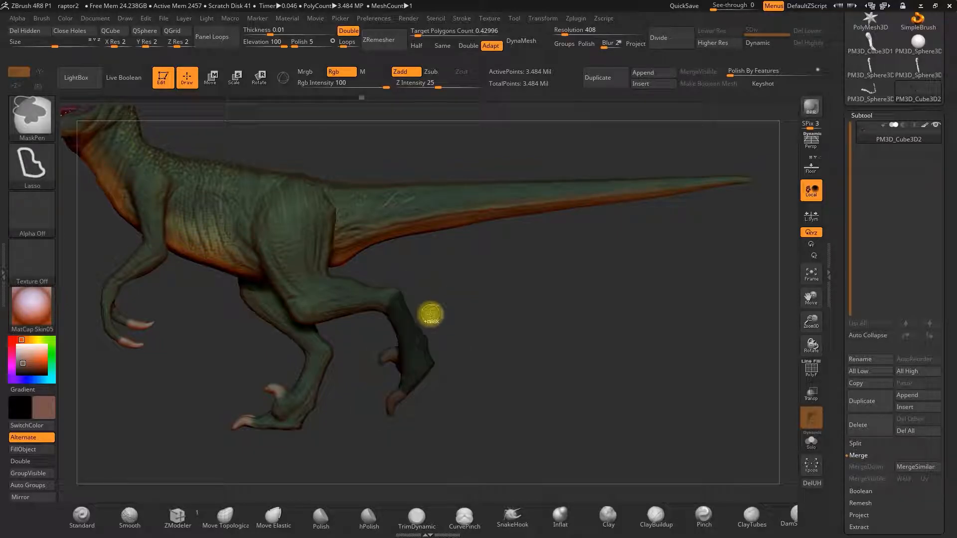
ctrl+click(389, 260)
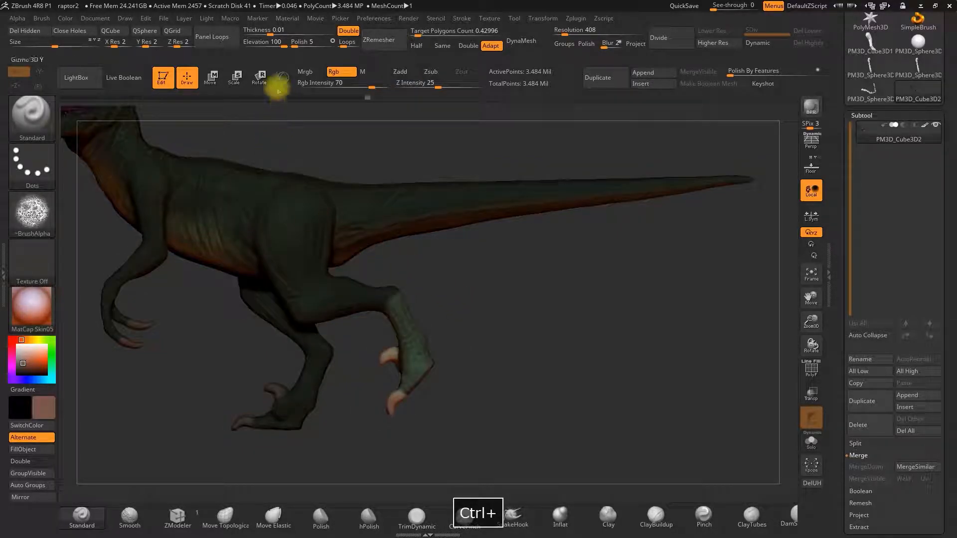
Step: Rotate the left leg's end section backward and up about the ankle joint with a Transpose line
click(261, 80)
shift+drag(390, 300, 435, 362)
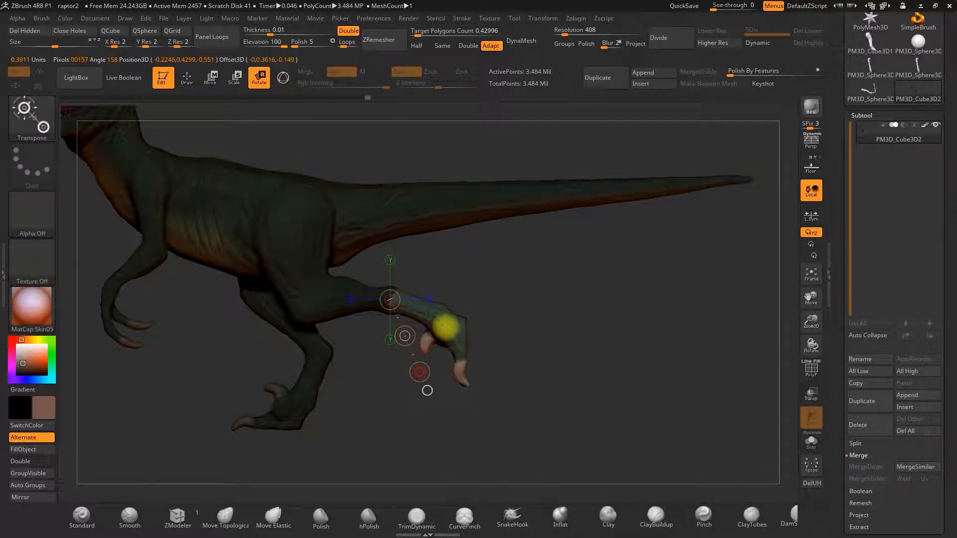
mouse_move(488, 318)
mouse_down()
mouse_move(566, 305)
mouse_move(521, 309)
mouse_move(493, 297)
mouse_move(493, 315)
mouse_up()
Step: Clear the mask, lasso-mask only the left hind foot and claws, and invert the mask
click(187, 77)
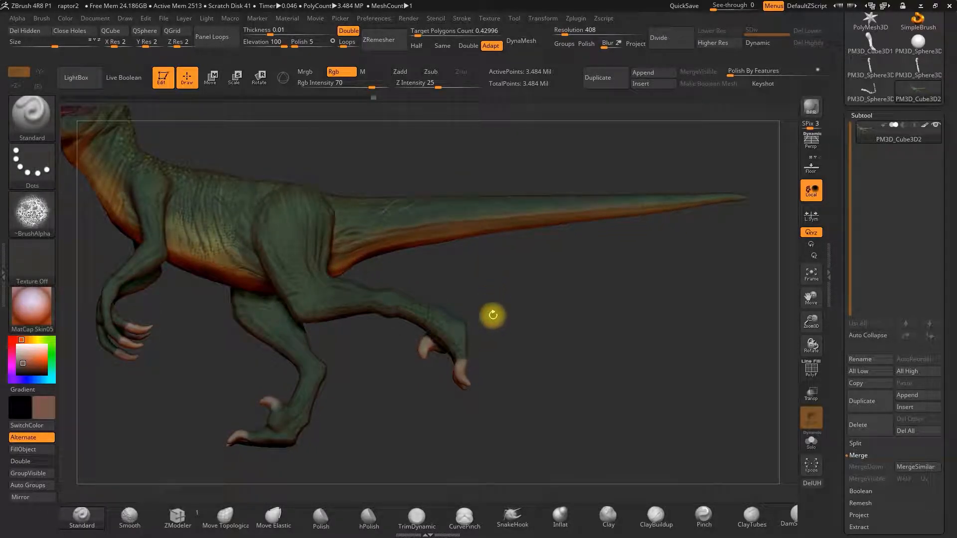
key(ctrl)
ctrl+drag(450, 407, 511, 359)
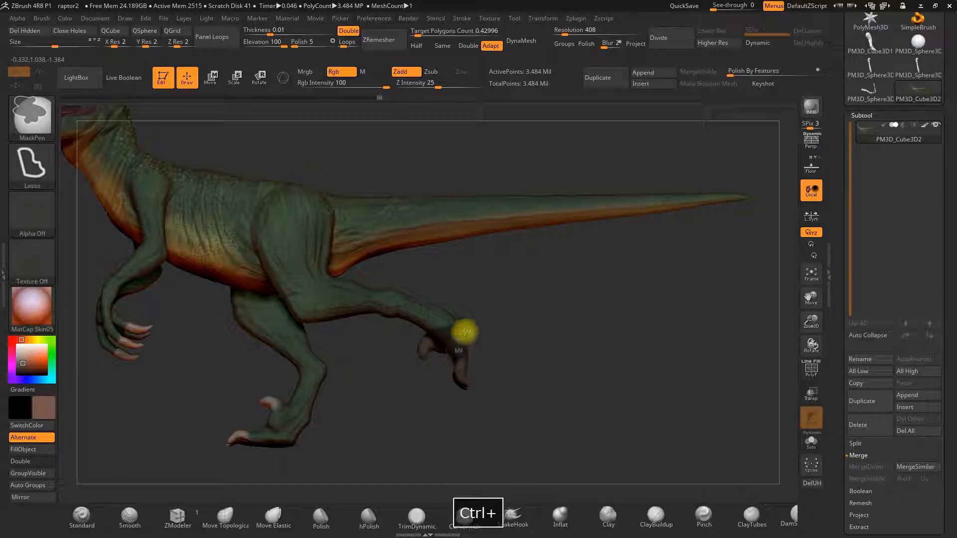
ctrl+click(474, 303)
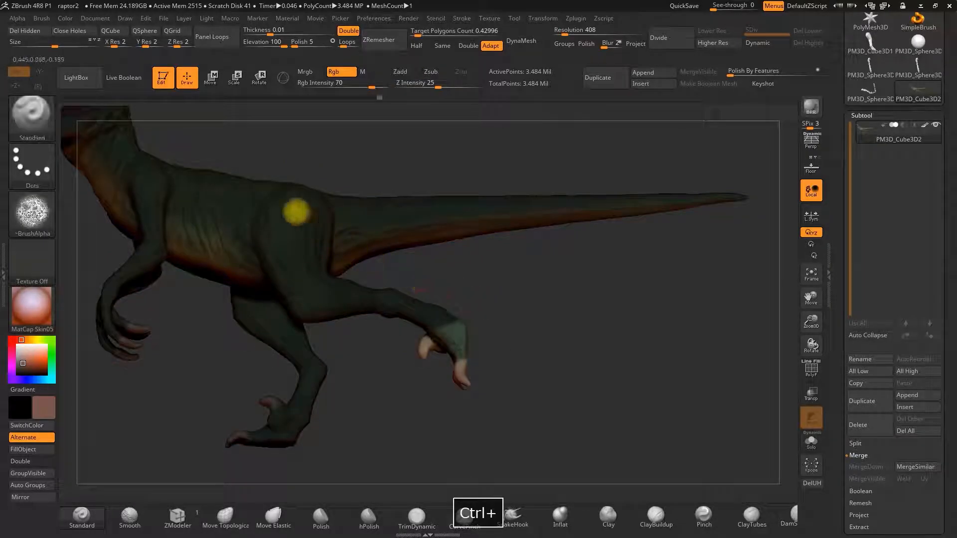
Step: Rotate the left hind foot about its base, and adjust its position with a horizontal Transpose Move line
click(268, 85)
mouse_move(453, 347)
mouse_down()
mouse_move(469, 382)
mouse_move(475, 357)
mouse_up()
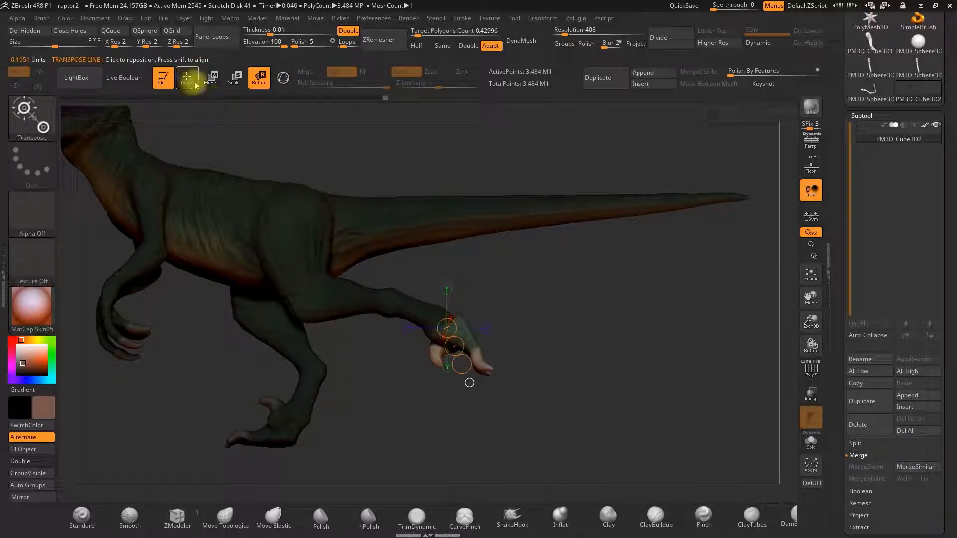
shift+click(489, 328)
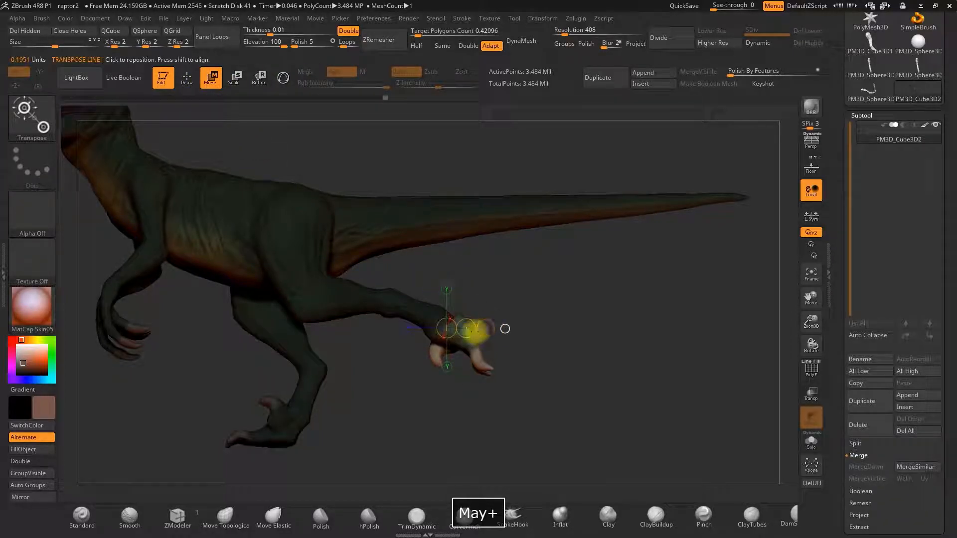
mouse_move(518, 287)
mouse_down()
mouse_move(540, 305)
mouse_move(509, 287)
mouse_up()
Step: Lasso-mask the right hind leg from the ankle joint down, and invert the mask to free that part
key(q)
mouse_move(306, 134)
mouse_down()
mouse_move(566, 310)
mouse_move(549, 323)
mouse_move(521, 320)
mouse_move(510, 382)
mouse_move(474, 378)
mouse_move(459, 389)
mouse_move(628, 364)
mouse_move(624, 330)
mouse_move(618, 342)
mouse_move(613, 336)
mouse_move(639, 359)
mouse_move(645, 434)
mouse_move(541, 451)
mouse_move(506, 374)
mouse_up()
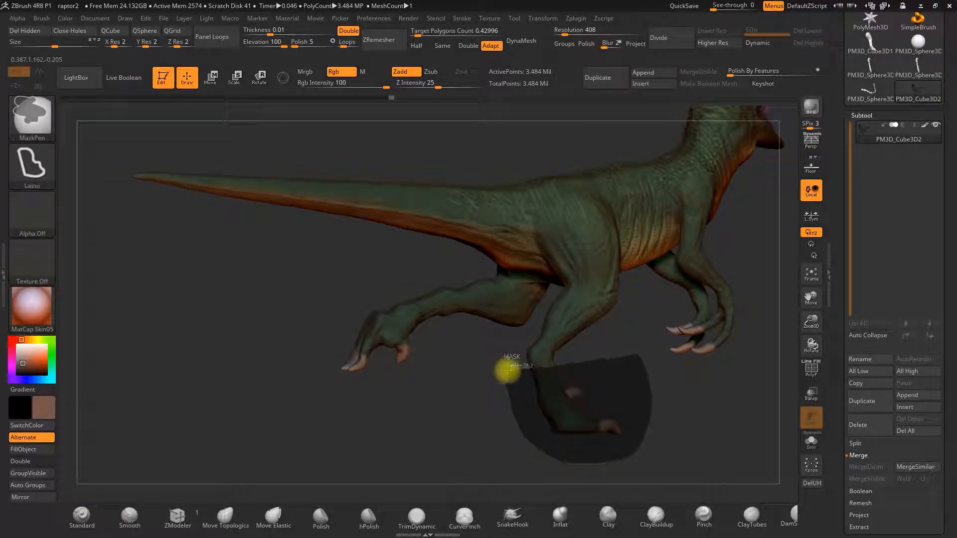
ctrl+drag(551, 296, 610, 309)
mouse_move(629, 305)
mouse_down()
mouse_move(652, 299)
mouse_move(616, 235)
mouse_up()
mouse_move(593, 241)
ctrl+mouse_down()
mouse_move(560, 417)
mouse_move(474, 269)
mouse_move(550, 240)
ctrl+mouse_up()
drag(627, 259, 439, 279)
right_drag(558, 215, 528, 256)
ctrl+click(556, 389)
Step: Rotate the freed part of the right hind leg with Transpose, and shift it into place with Move
right_drag(555, 389, 498, 359)
click(263, 80)
drag(521, 254, 604, 457)
drag(605, 457, 665, 377)
click(210, 78)
drag(568, 306, 688, 305)
drag(626, 305, 615, 307)
Step: Mask the right hind foot, invert the mask, and rotate the foot upward with Transpose
key(q)
ctrl+drag(618, 359, 635, 378)
mouse_move(635, 378)
right_down()
mouse_move(713, 360)
mouse_move(498, 277)
mouse_move(474, 214)
mouse_move(523, 219)
right_up()
key(ctrl+i)
key(r)
drag(454, 200, 469, 269)
mouse_move(468, 269)
right_down()
mouse_move(807, 316)
mouse_move(429, 288)
right_up()
Step: Isolate the right arm with an inverted mask and place a vertical Transpose Rotate line from the shoulder
key(q)
mouse_move(648, 309)
ctrl+right_down()
mouse_move(700, 384)
mouse_move(623, 373)
ctrl+right_up()
right_drag(348, 278, 812, 320)
ctrl+right_drag(573, 319, 573, 379)
right_drag(318, 379, 386, 339)
key(ctrl+z)
mouse_move(588, 353)
ctrl+right_down()
mouse_move(592, 312)
mouse_move(585, 329)
mouse_move(553, 252)
ctrl+right_up()
key(r)
key(ctrl+z)
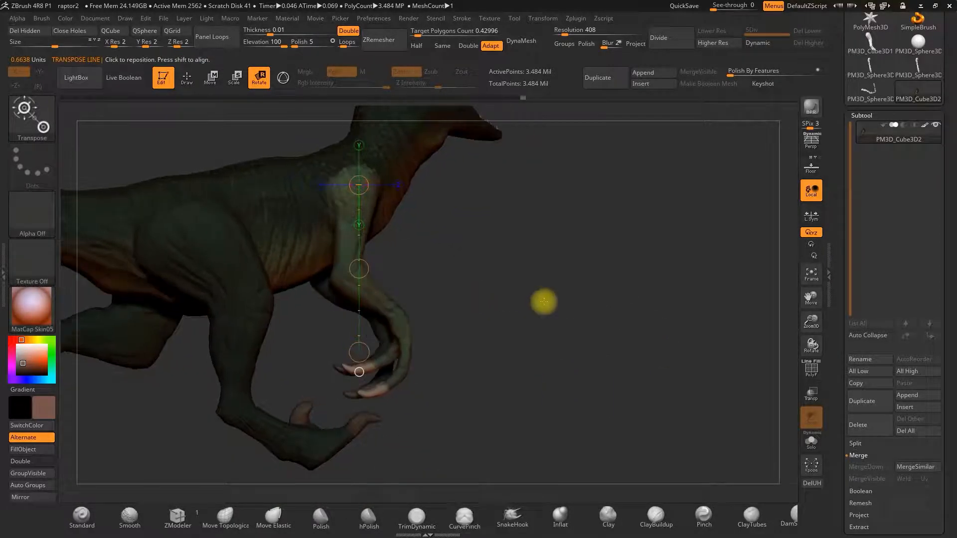
Step: Lasso-mask the lower part of the right arm and invert the mask to leave only that part free
key(q)
right_drag(344, 376, 495, 340)
mouse_move(401, 381)
right_down()
mouse_move(486, 241)
mouse_move(399, 338)
mouse_move(506, 241)
right_up()
mouse_move(309, 228)
right_down()
mouse_move(286, 169)
mouse_move(355, 198)
right_up()
key(r)
key(q)
right_drag(402, 328, 493, 264)
ctrl+drag(500, 336, 456, 403)
mouse_move(429, 248)
right_down()
mouse_move(301, 286)
mouse_move(428, 249)
right_up()
mouse_move(495, 294)
ctrl+mouse_down()
mouse_move(356, 308)
mouse_move(381, 266)
mouse_move(448, 290)
ctrl+mouse_up()
ctrl+click(391, 252)
Step: Rotate the freed part of the right arm forward with a Transpose line, working from the top view
key(r)
right_drag(448, 290, 647, 286)
drag(807, 317, 807, 289)
right_drag(378, 124, 349, 210)
ctrl+drag(348, 209, 322, 171)
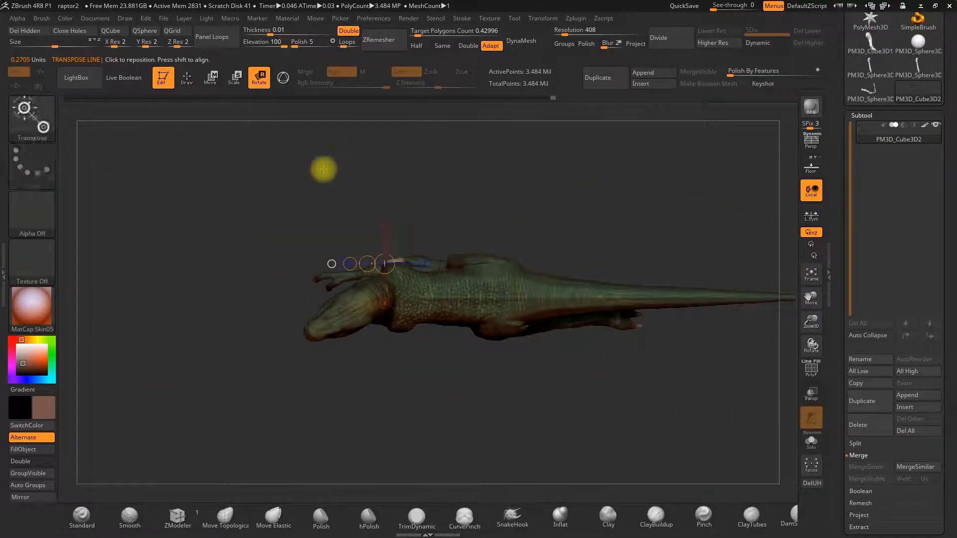
Step: Lasso-mask part of the body from above, invert the mask, and adjust the freed part with Transpose
key(q)
right_drag(322, 171, 382, 154)
ctrl+drag(383, 154, 261, 161)
ctrl+drag(420, 321, 416, 304)
mouse_move(548, 164)
right_down()
mouse_move(425, 183)
mouse_move(478, 186)
right_up()
ctrl+click(324, 218)
mouse_move(325, 217)
right_down()
mouse_move(380, 136)
mouse_move(360, 271)
mouse_move(314, 221)
right_up()
key(r)
key(w)
key(ctrl+z)
drag(315, 222, 186, 277)
Step: Try another Transpose rotation along the spine from the middle of the back toward the tail, and undo it
right_drag(252, 254, 449, 209)
ctrl+right_drag(448, 209, 379, 189)
right_drag(468, 159, 478, 214)
drag(358, 200, 538, 274)
key(r)
alt+right_drag(548, 177, 438, 194)
key(ctrl+z)
key(ctrl+z)
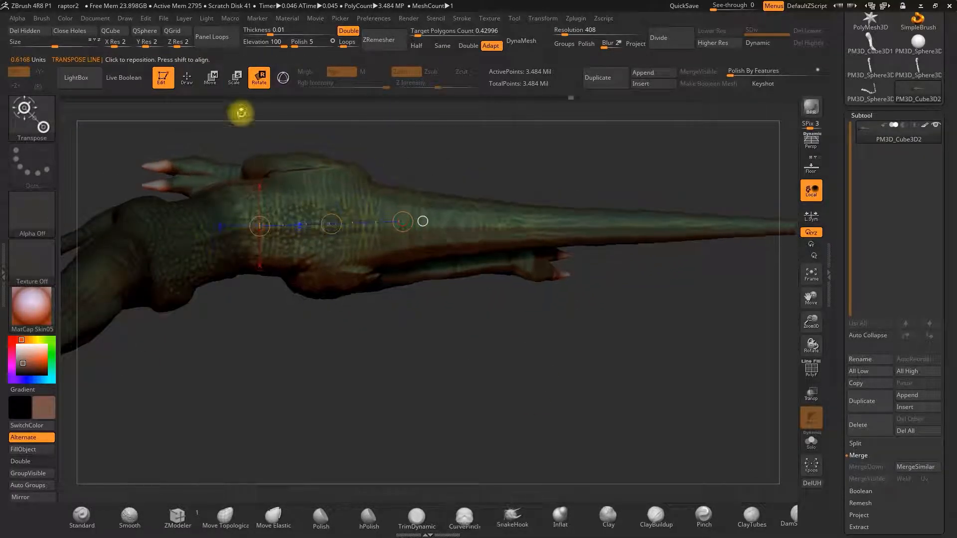
Step: Mask the body again from above, rotate the freed part with Transpose, and clear the mask
key(q)
right_drag(310, 157, 449, 156)
mouse_move(430, 174)
ctrl+mouse_down()
mouse_move(190, 122)
mouse_move(210, 122)
ctrl+mouse_up()
mouse_move(379, 164)
right_down()
mouse_move(558, 214)
mouse_move(293, 111)
mouse_move(348, 129)
right_up()
key(r)
mouse_move(412, 250)
mouse_down()
mouse_move(538, 249)
mouse_move(474, 250)
mouse_up()
key(q)
right_drag(498, 149, 523, 199)
ctrl+drag(529, 195, 543, 210)
right_drag(544, 210, 498, 279)
Step: Choose the Move Topological brush and adjust its draw size for reshaping the tail
click(234, 515)
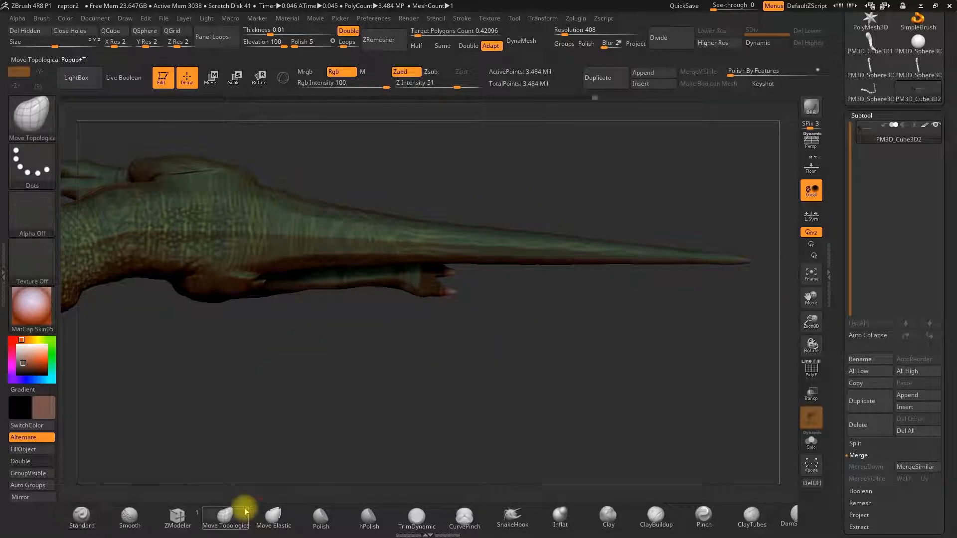
key(space)
mouse_move(440, 367)
mouse_down()
mouse_move(436, 359)
mouse_move(495, 347)
mouse_up()
key(space)
key(space)
drag(449, 373, 461, 304)
Step: Lasso-mask the tail from its base to the tip, and invert the mask so only the tail is free
mouse_move(690, 288)
ctrl+mouse_down()
mouse_move(722, 374)
mouse_move(455, 368)
mouse_move(278, 331)
mouse_move(245, 320)
mouse_move(271, 273)
mouse_move(289, 193)
mouse_move(299, 198)
ctrl+mouse_up()
mouse_move(419, 224)
ctrl+mouse_down()
mouse_move(440, 213)
mouse_move(425, 252)
mouse_move(425, 329)
ctrl+mouse_up()
key(ctrl+z)
ctrl+click(439, 353)
Step: Adjust the brush's draw size and bend the tail sideways into an S-curve from the top view
key(space)
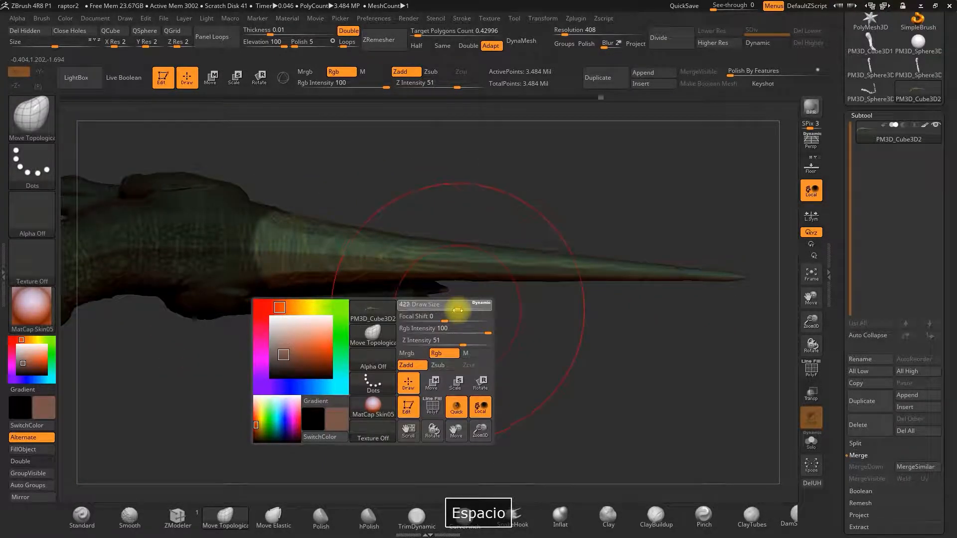
drag(378, 247, 380, 242)
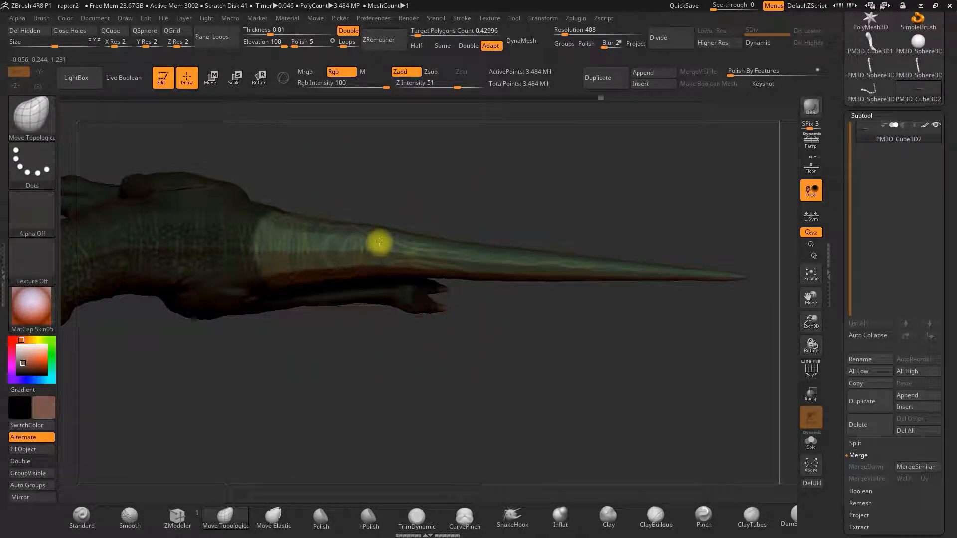
drag(519, 261, 520, 297)
drag(663, 275, 662, 251)
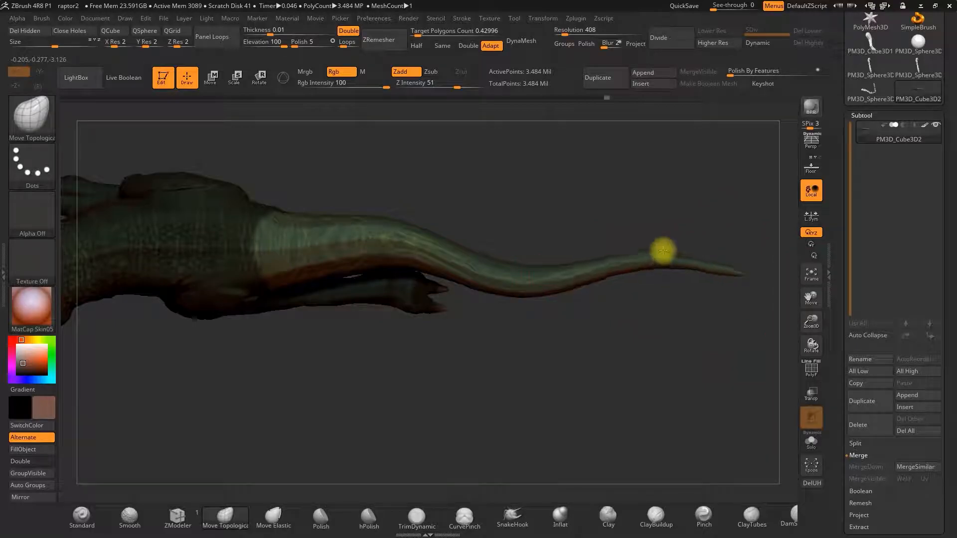
Step: Enlarge the brush and bend the tail from the side view, raising its middle and lowering the section before the tip
drag(603, 360, 388, 271)
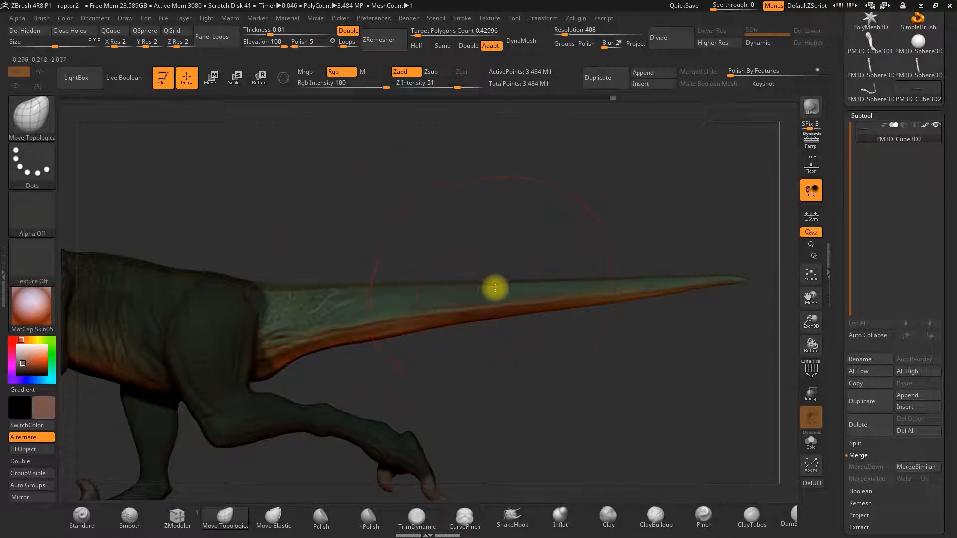
key(space)
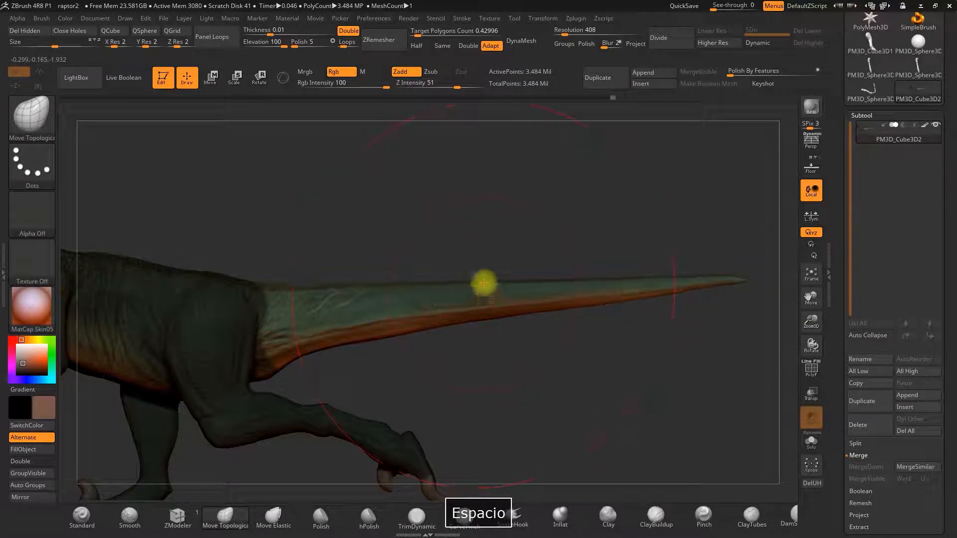
drag(646, 285, 630, 314)
key(ctrl+z)
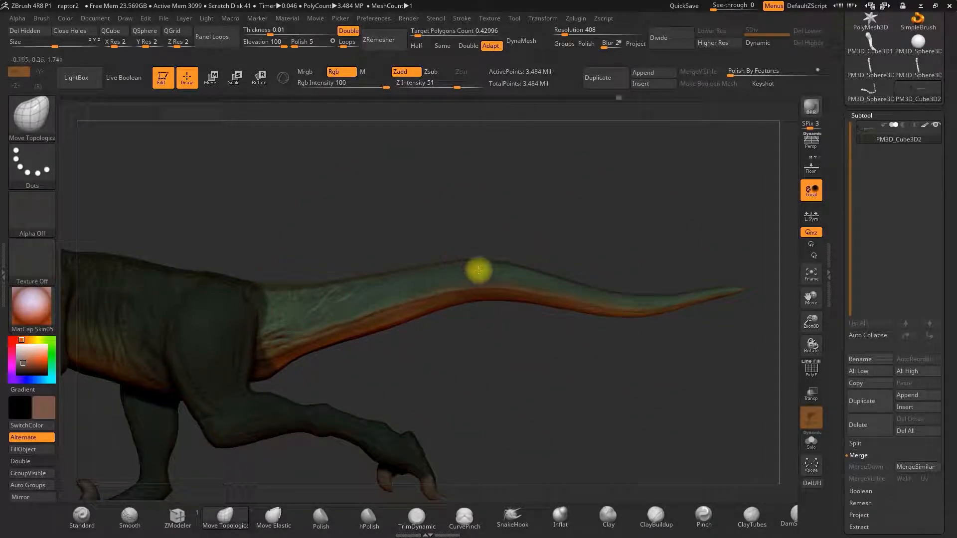
Step: Clear the mask and refine the tail's upward arch with Move Topological while viewing the whole raptor
drag(568, 375, 666, 405)
drag(811, 324, 798, 294)
alt+drag(653, 349, 640, 320)
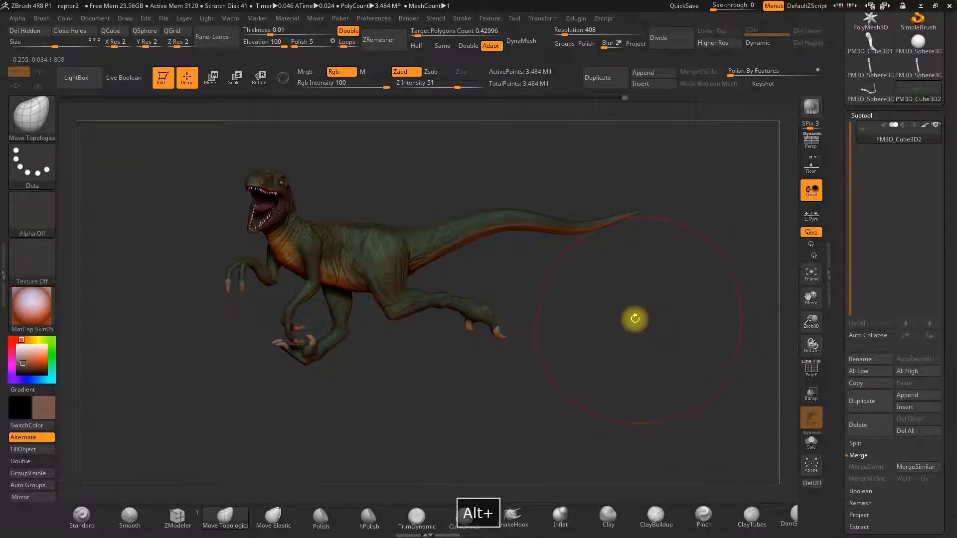
drag(491, 239, 480, 207)
Step: Hide the tongue's polygroup inside the raptor's open mouth
drag(812, 321, 807, 374)
alt+drag(447, 216, 547, 240)
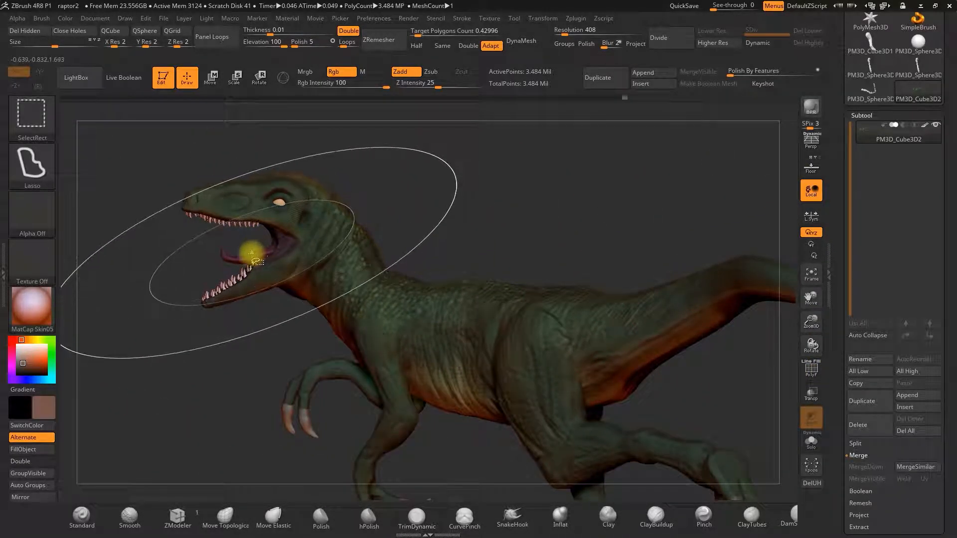
ctrl+shift+click(250, 257)
ctrl+alt+shift+click(250, 258)
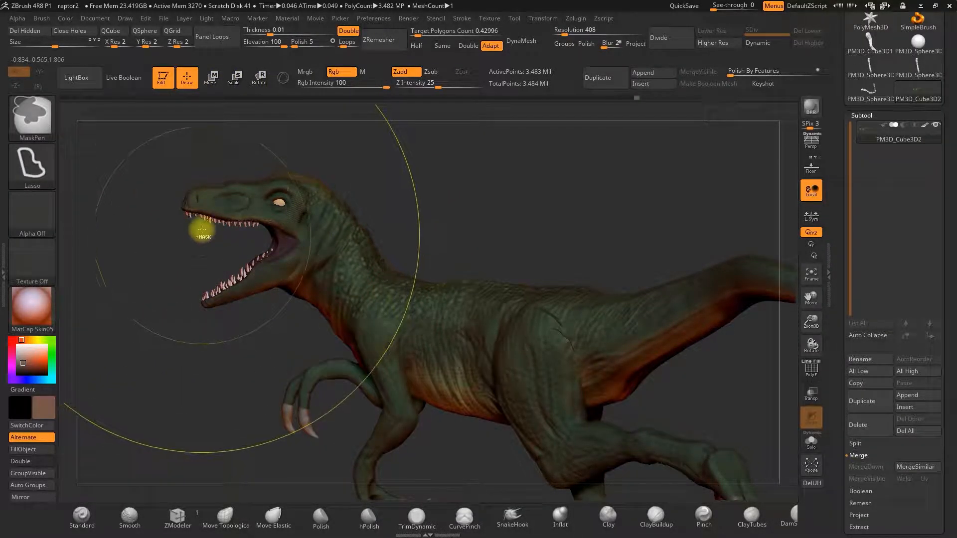
Step: Lasso-mask the raptor's lower jaw and invert the mask so only the jaw can be posed
key(space)
key(space)
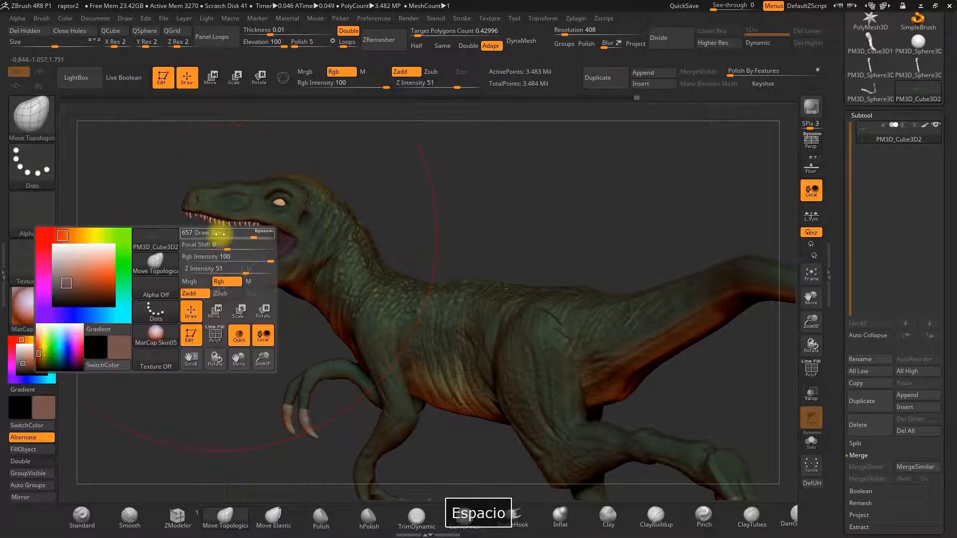
key(ctrl)
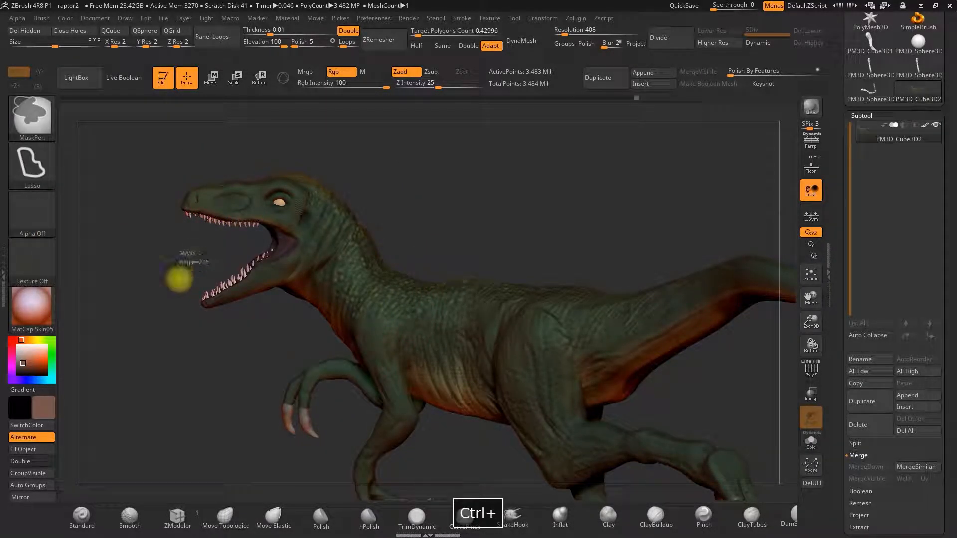
ctrl+drag(204, 327, 262, 297)
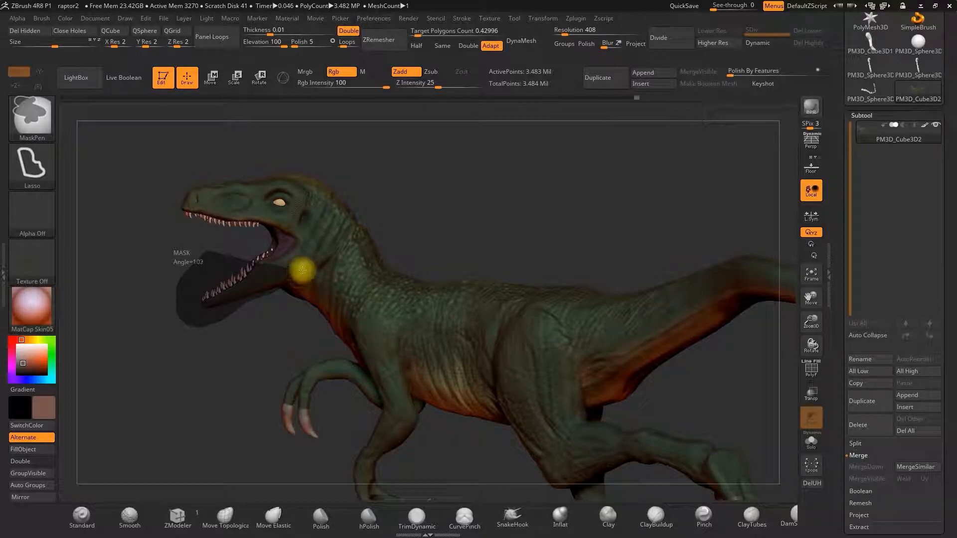
ctrl+drag(228, 260, 255, 280)
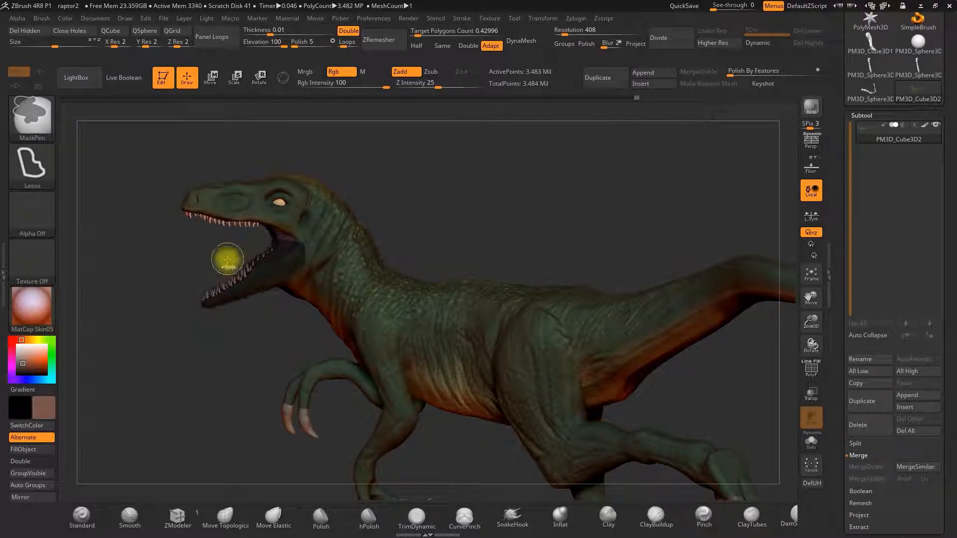
ctrl+click(202, 271)
Step: Rotate the lower jaw upward with Transpose to partly close the mouth, undoing the last adjustment
click(260, 78)
click(276, 272)
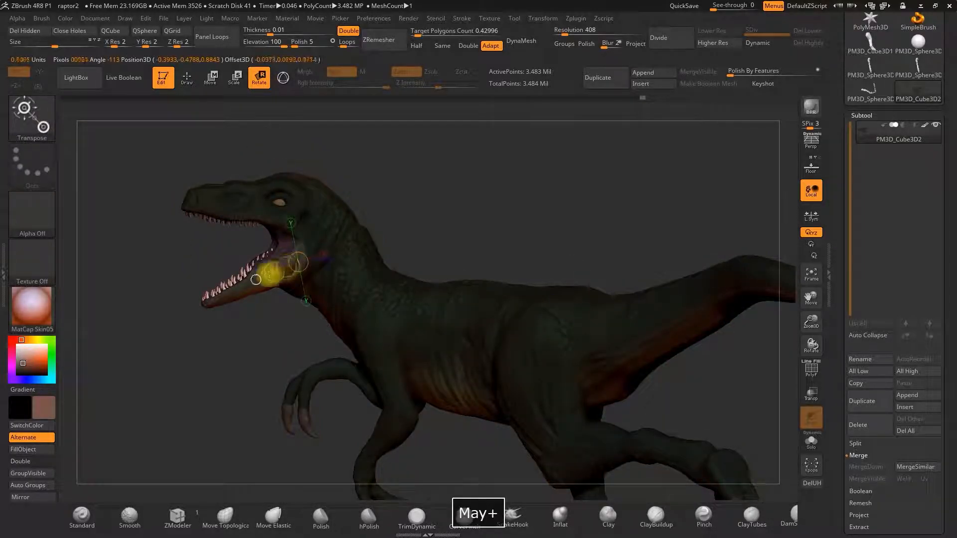
drag(210, 298, 208, 297)
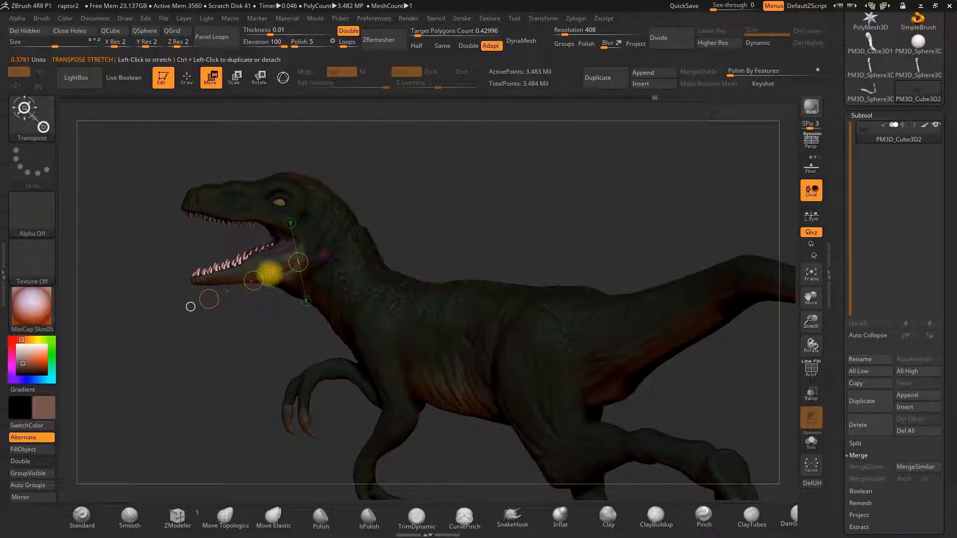
key(ctrl+z)
Step: Unhide the tongue and mask the rest of the raptor, leaving only the tongue unmasked
mouse_move(429, 184)
mouse_down()
mouse_move(450, 174)
mouse_move(480, 183)
mouse_move(464, 193)
mouse_move(478, 160)
mouse_up()
click(187, 77)
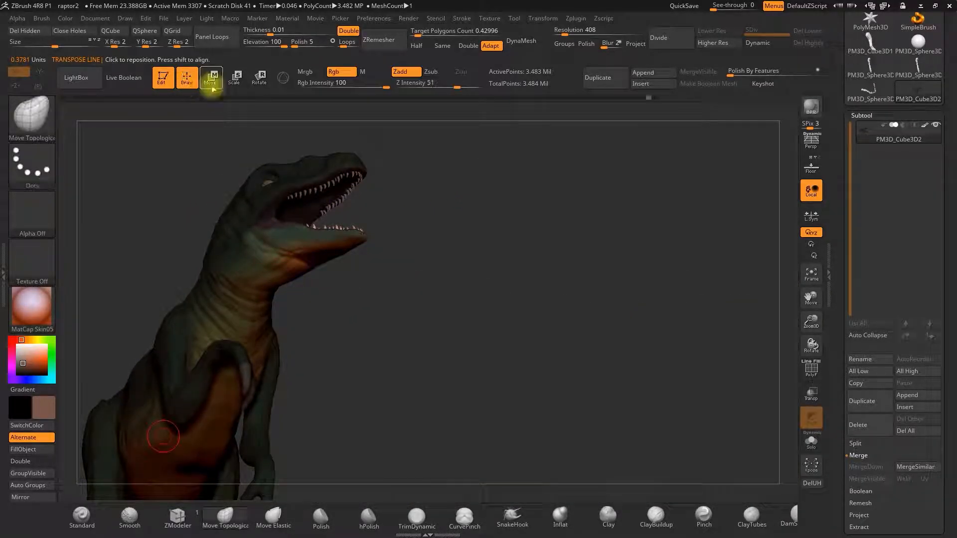
drag(433, 238, 478, 269)
ctrl+shift+click(454, 248)
click(209, 78)
click(187, 78)
ctrl+shift+click(244, 233)
ctrl+drag(369, 155, 247, 314)
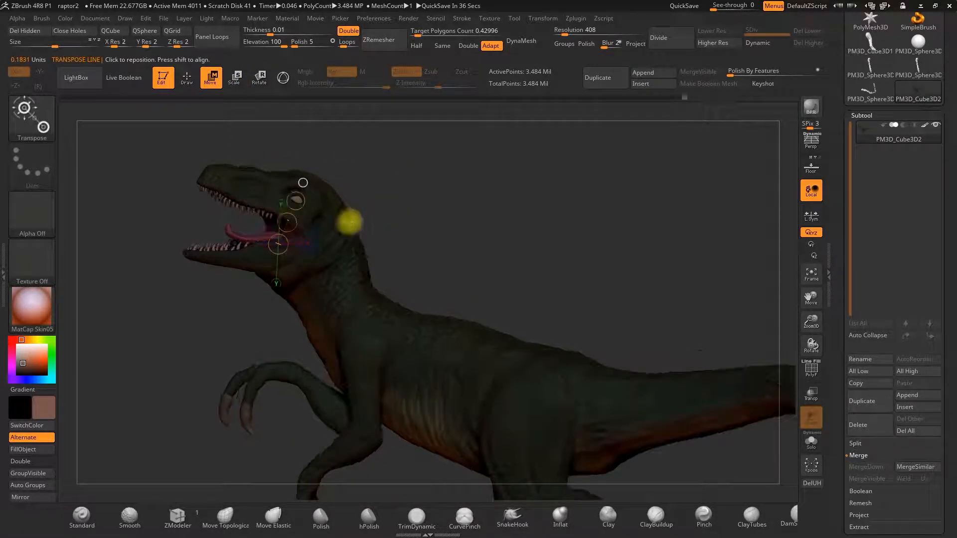
Step: Reposition the tongue inside the mouth with the Transpose rotate and move modes, and clear the mask
drag(350, 222, 260, 242)
key(r)
key(w)
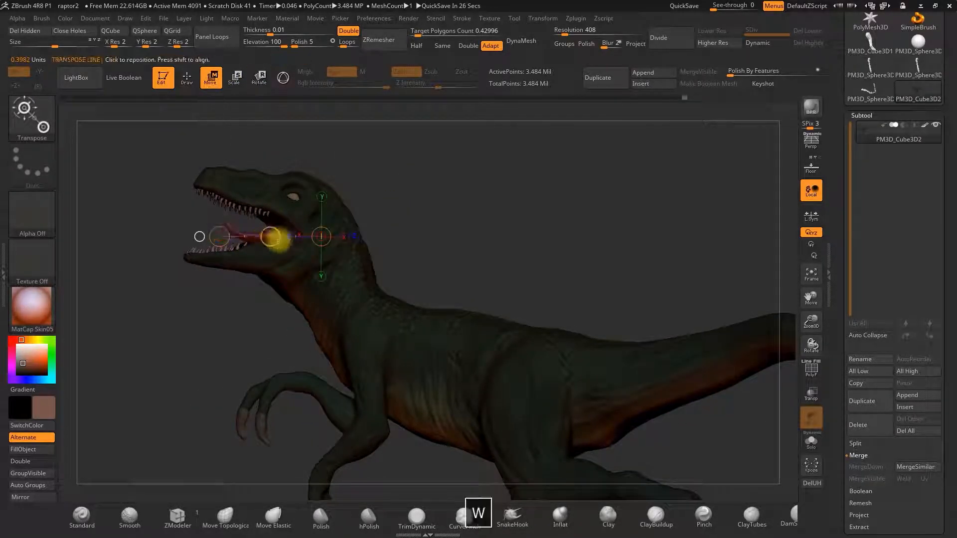
key(q)
drag(378, 215, 483, 212)
mouse_move(811, 321)
mouse_down()
mouse_move(782, 342)
mouse_move(770, 319)
mouse_up()
mouse_move(623, 234)
ctrl+mouse_down()
mouse_move(570, 211)
mouse_move(506, 203)
mouse_move(440, 271)
mouse_move(495, 329)
mouse_move(543, 205)
mouse_move(643, 228)
ctrl+mouse_up()
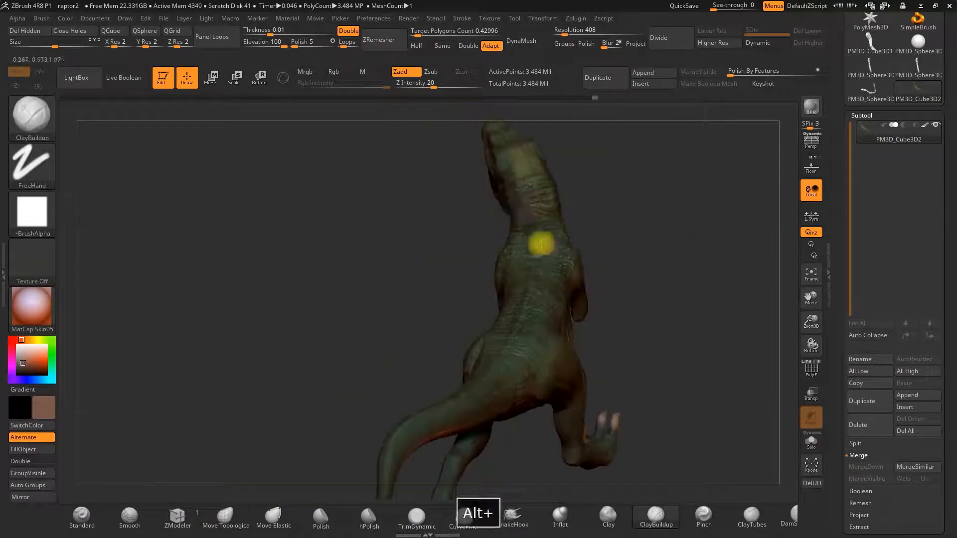
alt+drag(540, 244, 635, 327)
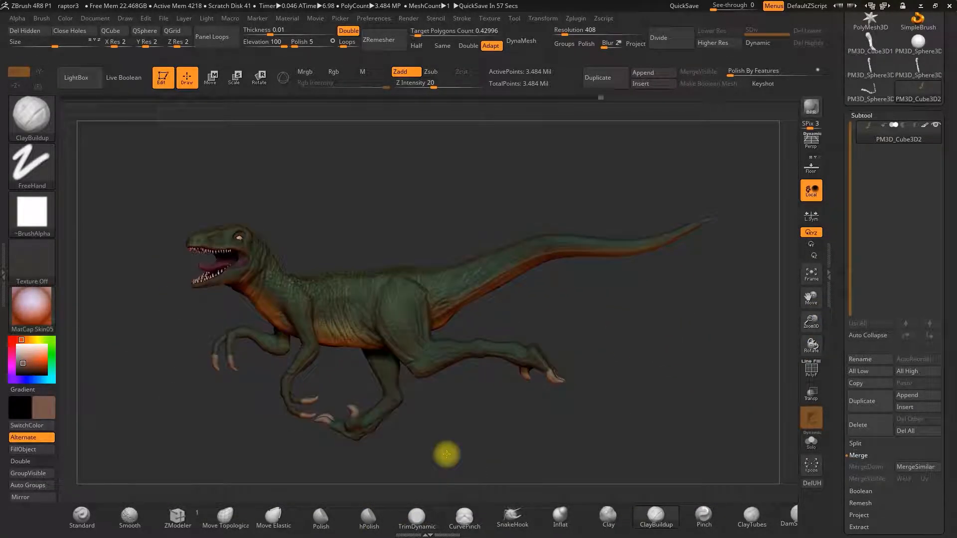
Step: Isolate the front foot's toes with a mask and rotate them with Transpose
mouse_move(444, 453)
ctrl+mouse_down()
mouse_move(363, 405)
mouse_move(375, 421)
ctrl+mouse_up()
key(r)
drag(206, 266, 276, 248)
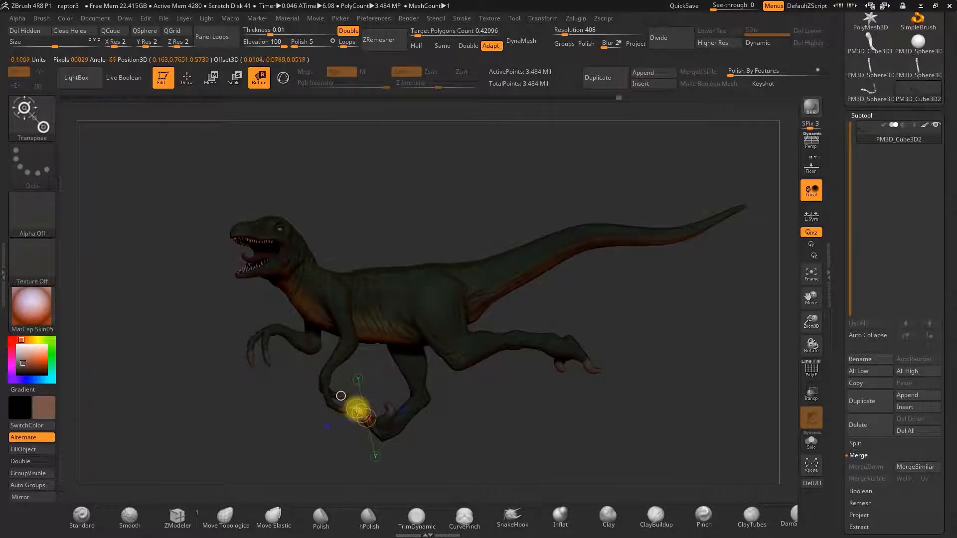
drag(352, 402, 455, 432)
Step: Isolate the trailing foot's toes with a mask and bend them using Transpose rotate and move
ctrl+drag(600, 349, 571, 355)
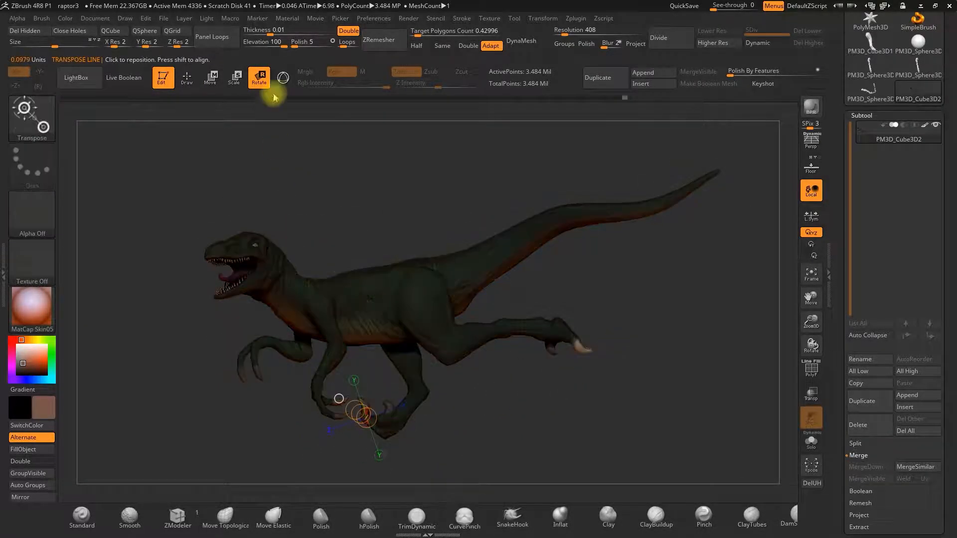
drag(578, 342, 611, 376)
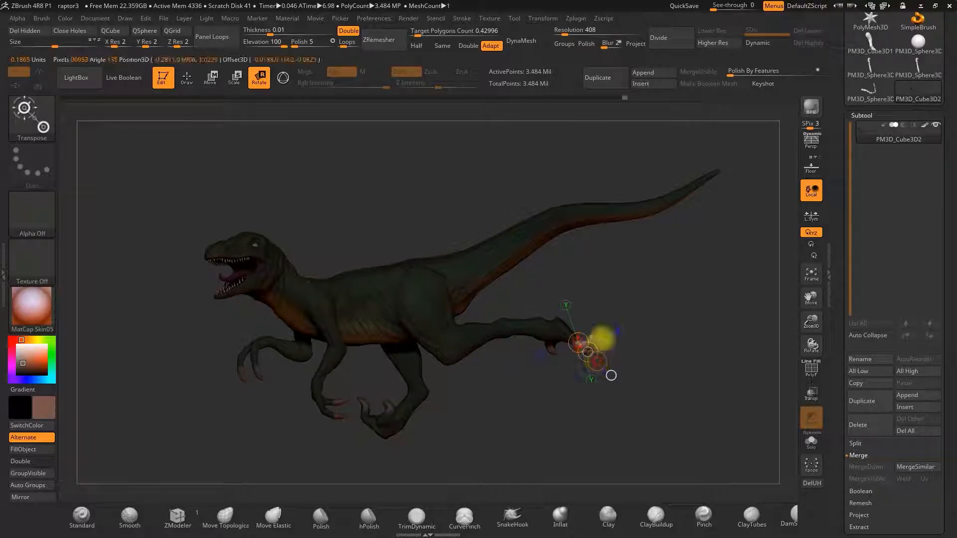
click(211, 78)
ctrl+right_drag(653, 339, 653, 372)
drag(602, 367, 598, 363)
Step: Return to the front foot and rotate its toes again with a new Transpose line
ctrl+drag(788, 335, 763, 359)
ctrl+right_drag(698, 299, 698, 239)
mouse_move(379, 201)
mouse_down()
mouse_move(436, 202)
mouse_move(434, 384)
mouse_move(384, 394)
mouse_move(314, 203)
mouse_up()
key(r)
click(380, 416)
drag(373, 399, 367, 410)
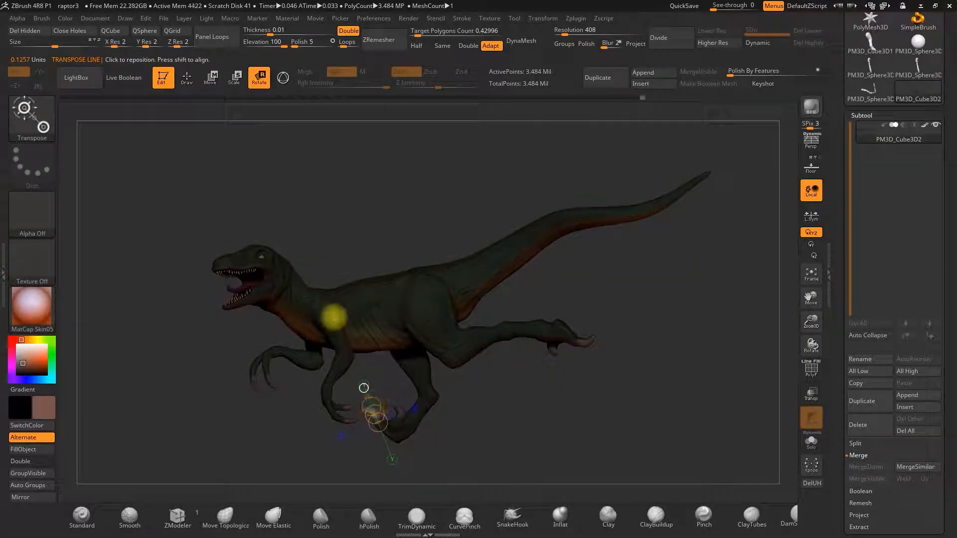
Step: Clear the mask, adjust the brush's draw size and refine the front foot with Move Topological
key(q)
ctrl+drag(344, 219, 356, 239)
key(space)
drag(387, 402, 361, 440)
key(space)
drag(388, 384, 435, 233)
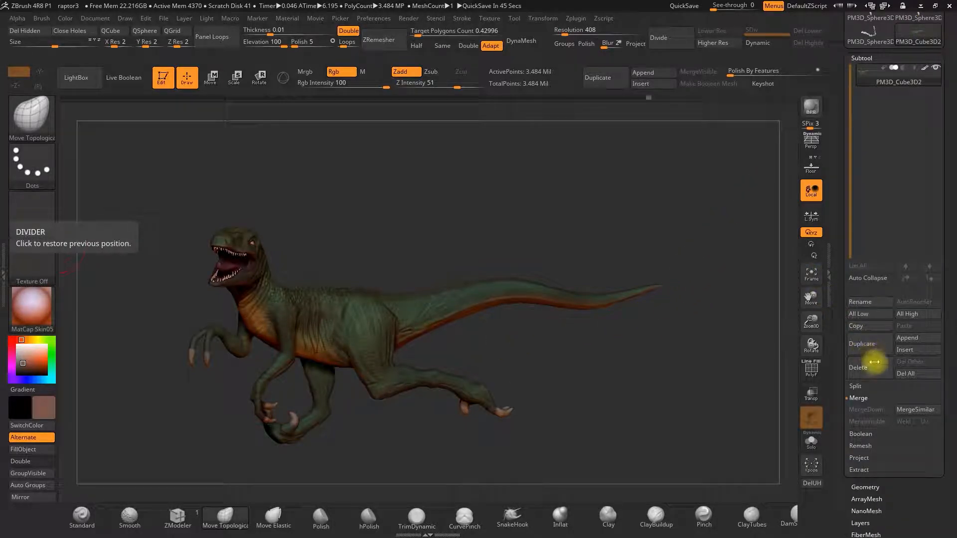
Step: Duplicate the posed raptor subtool, ZRemesh the copy and show it in Solo mode
click(863, 345)
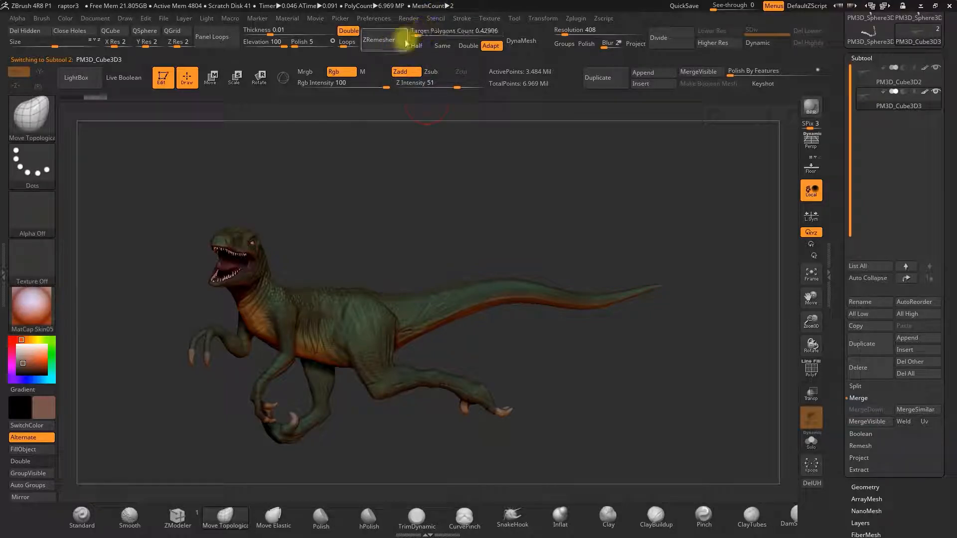
click(397, 47)
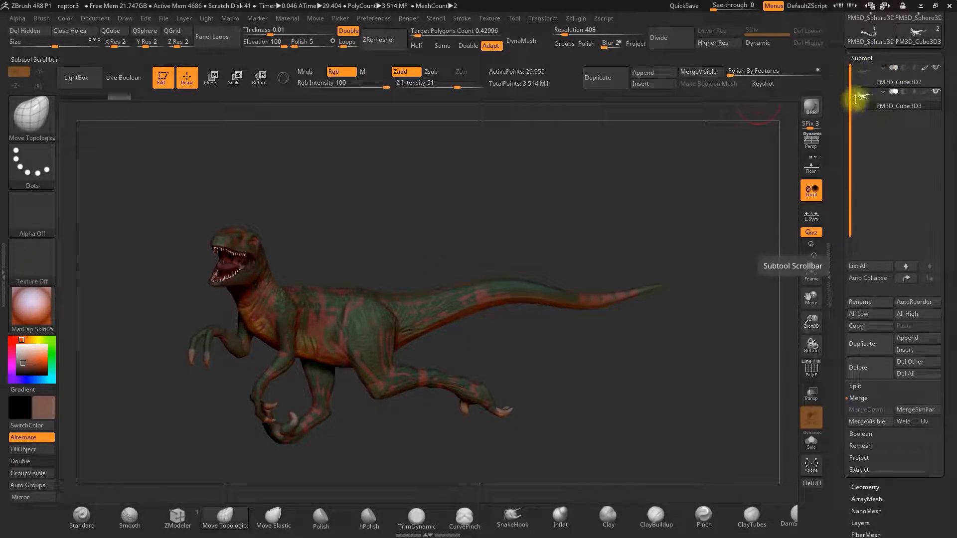
mouse_move(861, 100)
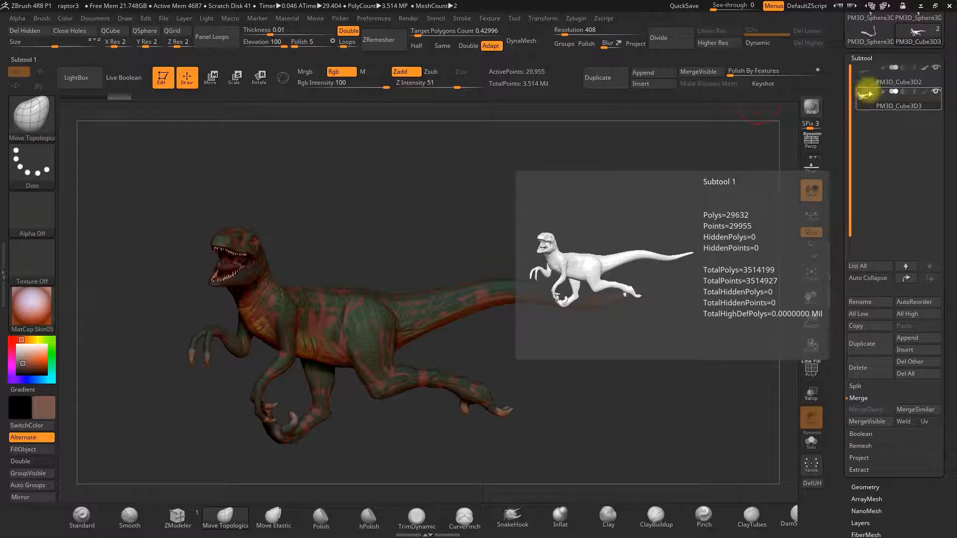
click(811, 441)
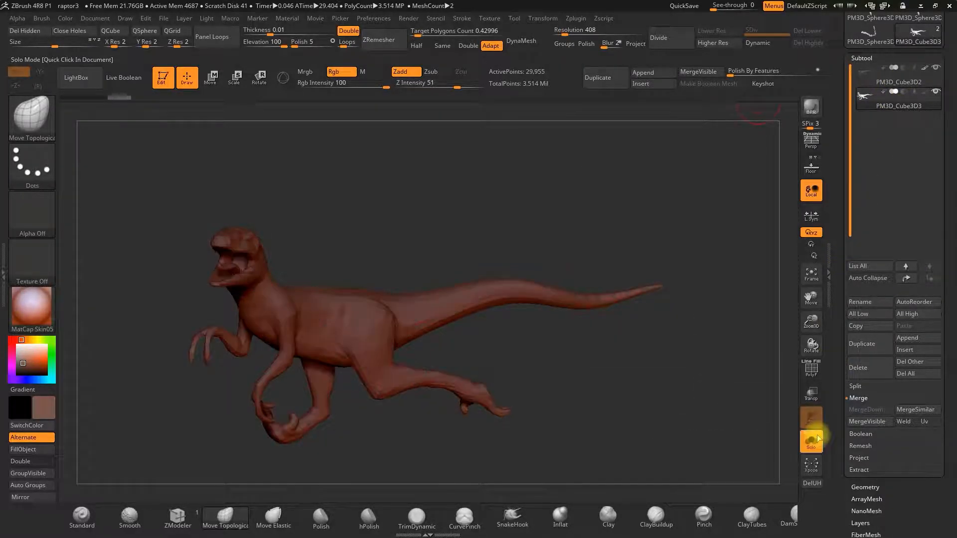
Step: Move the remeshed copy above the original raptor in the subtool order
click(867, 75)
click(865, 108)
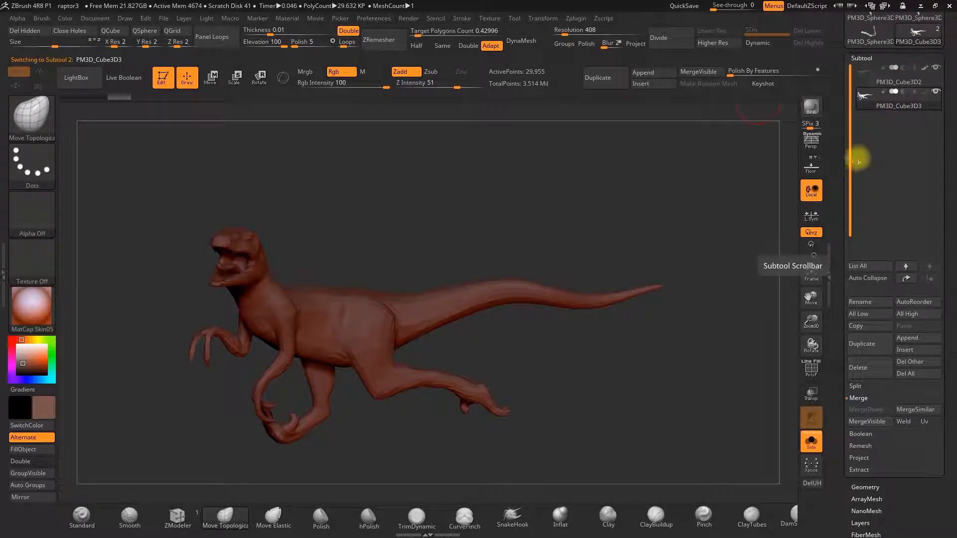
click(904, 278)
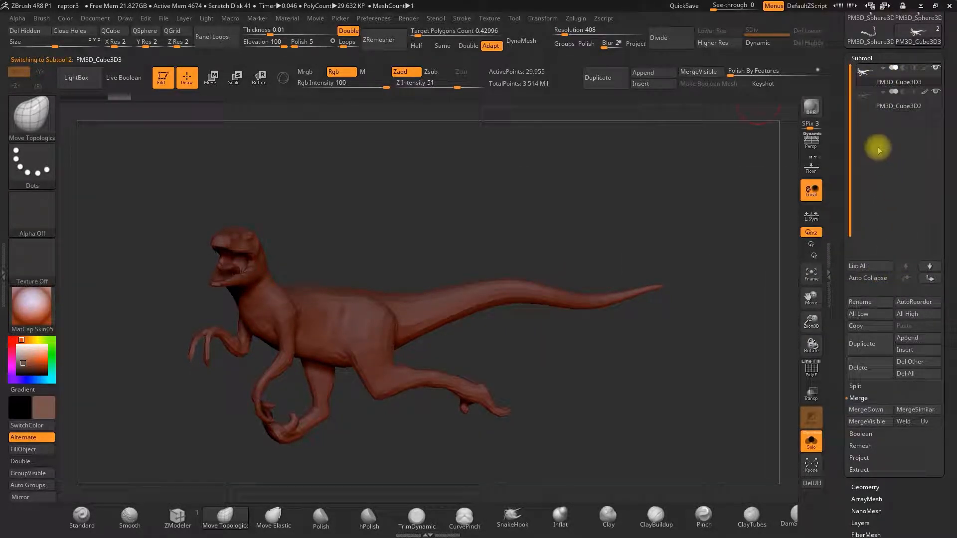
Step: Project all detail from the original raptor onto the remeshed copy, including the PolyPaint
drag(834, 397, 835, 351)
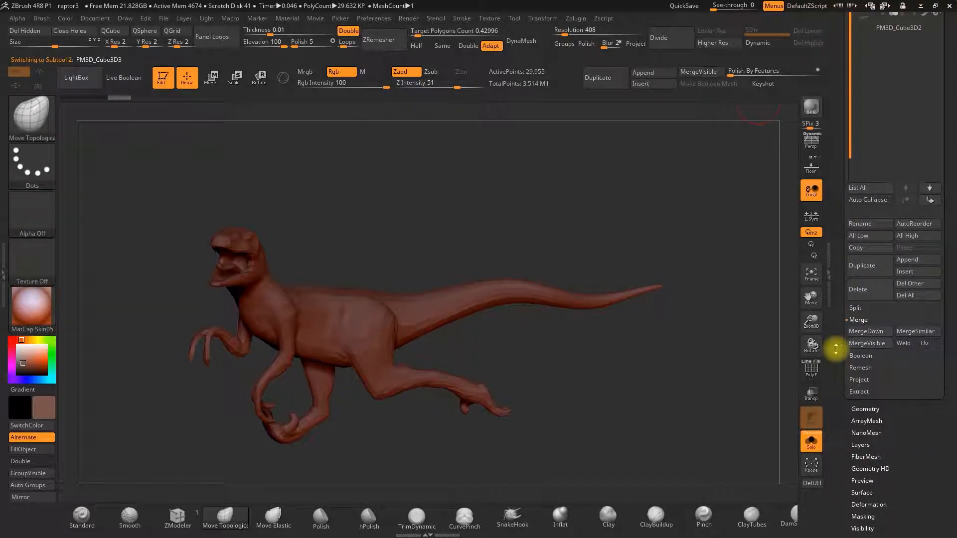
click(864, 379)
click(861, 376)
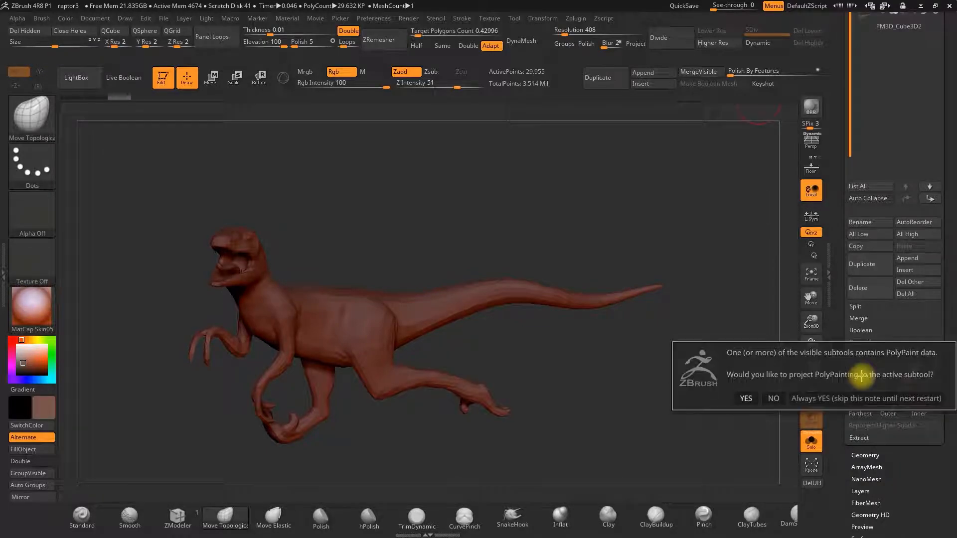
click(746, 398)
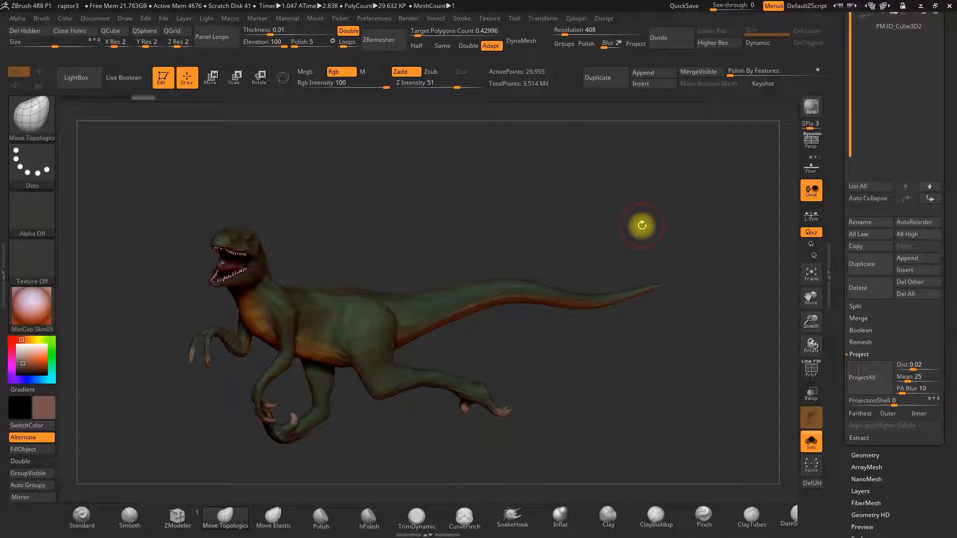
Step: Divide the remeshed raptor up to subdivision level 3, projecting the original's detail at each new level
drag(830, 175, 830, 200)
click(662, 38)
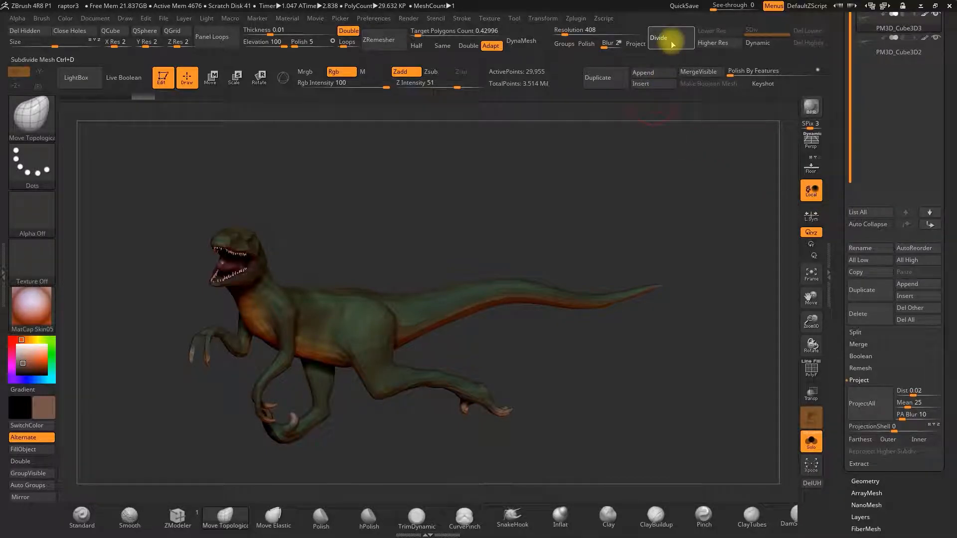
click(861, 404)
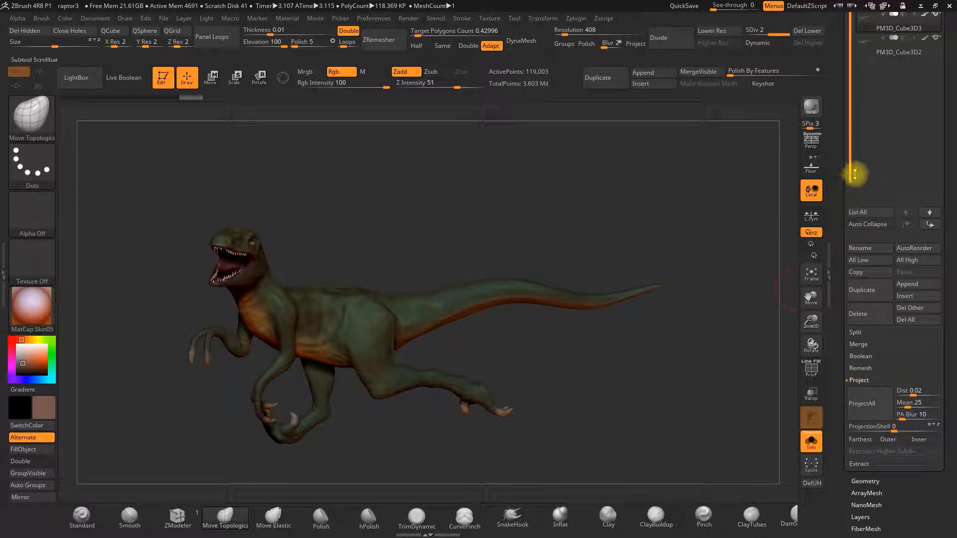
click(666, 44)
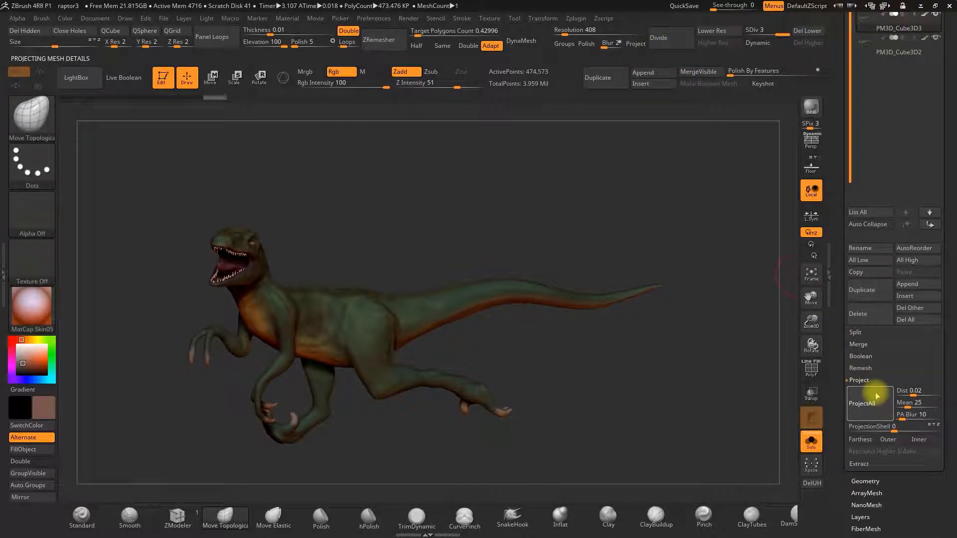
mouse_move(933, 47)
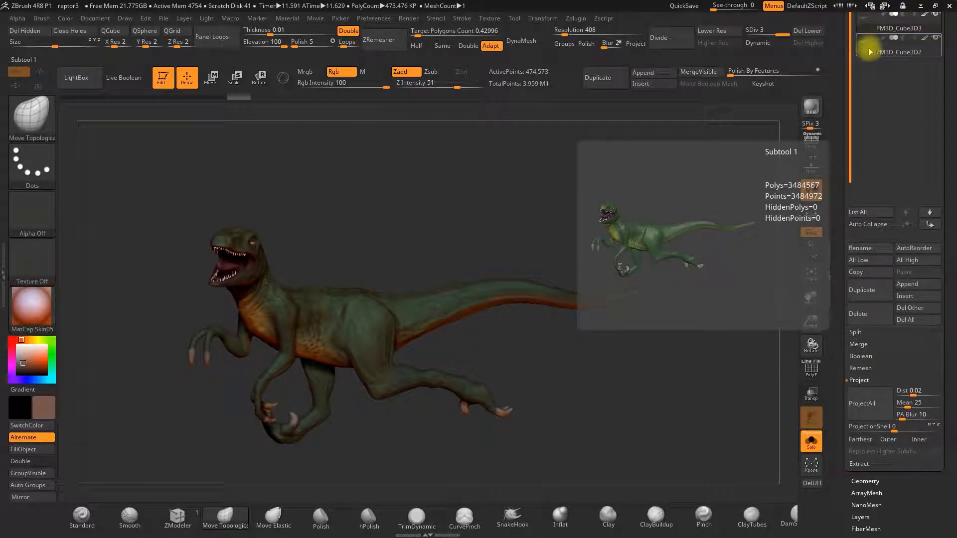
Step: Compare the original with the remeshed copy, then divide the copy to level 4 and project the detail again
click(869, 51)
mouse_move(867, 28)
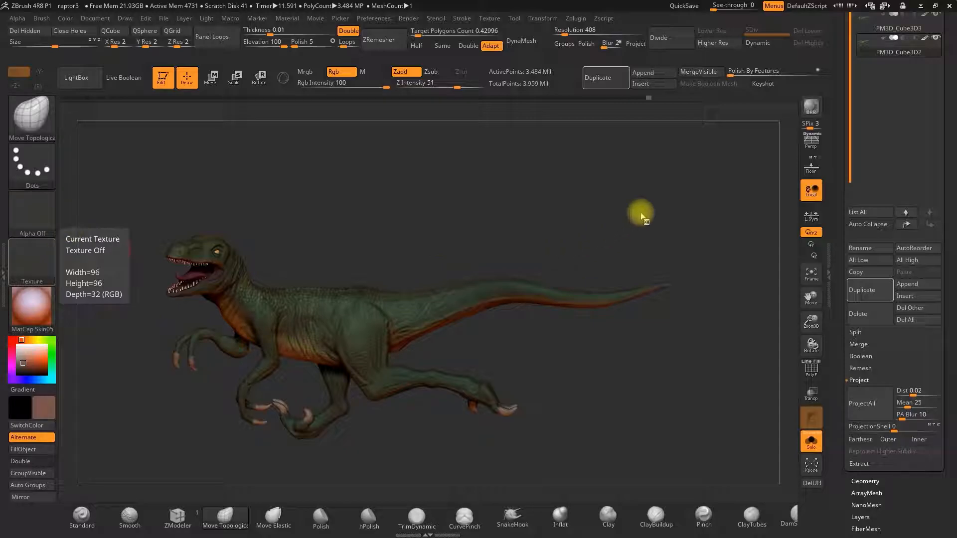
click(879, 20)
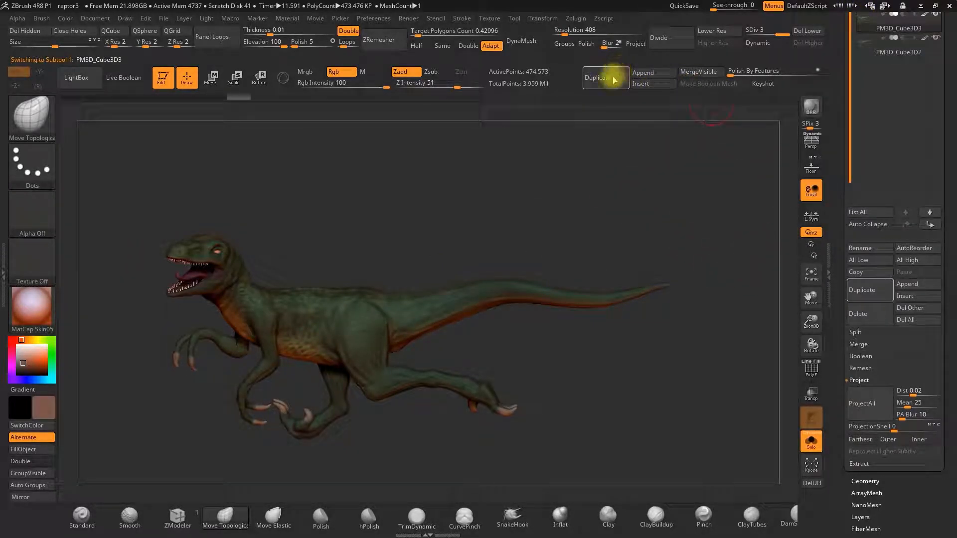
click(668, 38)
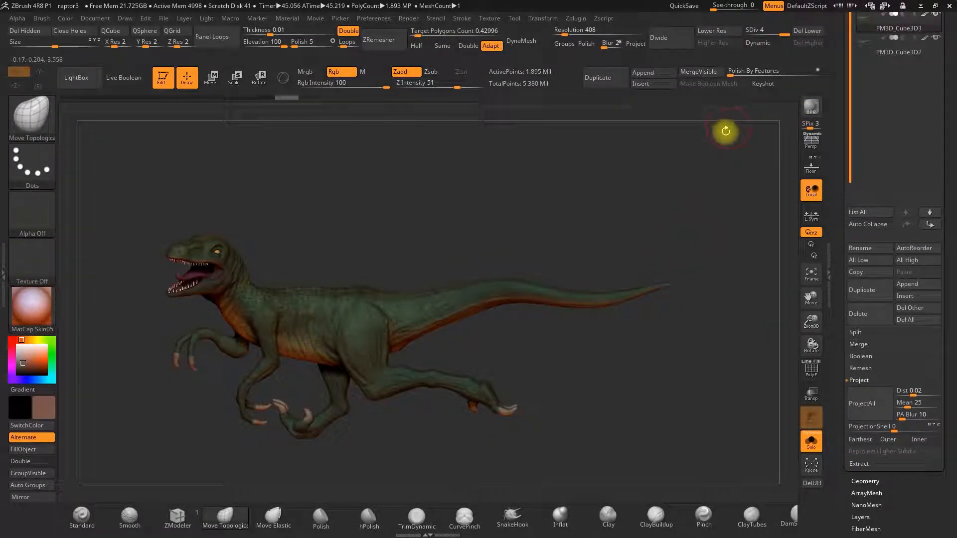
Step: Delete the original high-resolution raptor subtool, keeping only the remeshed copy
click(862, 54)
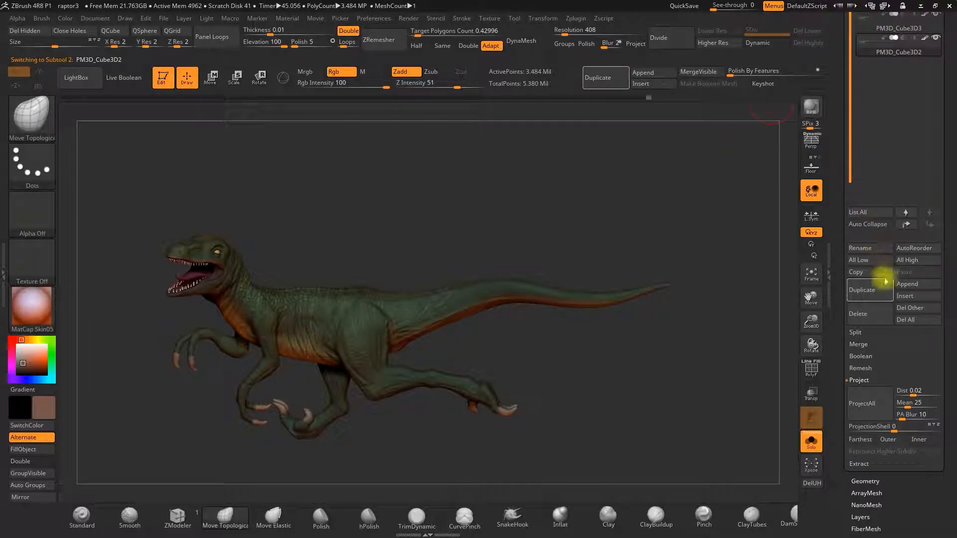
click(871, 315)
click(778, 334)
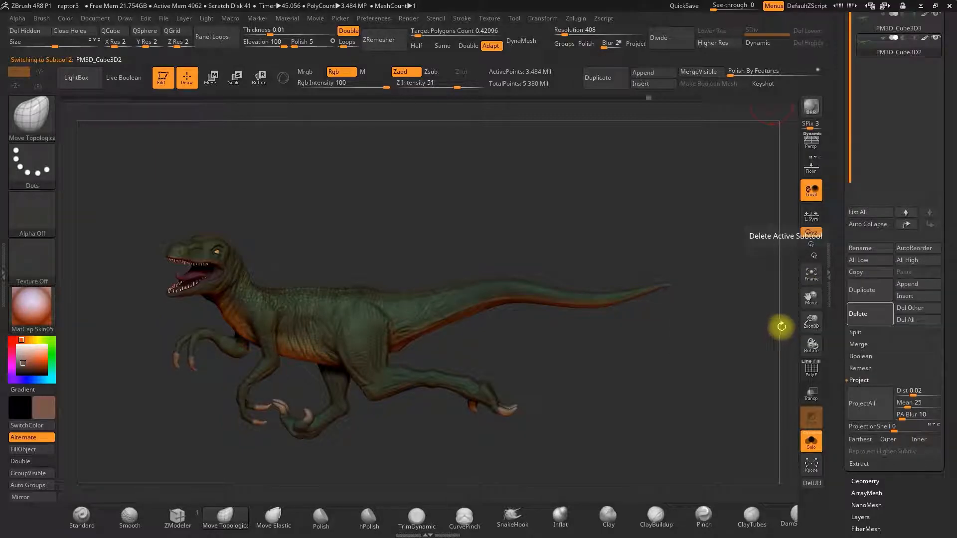
drag(841, 62, 826, 129)
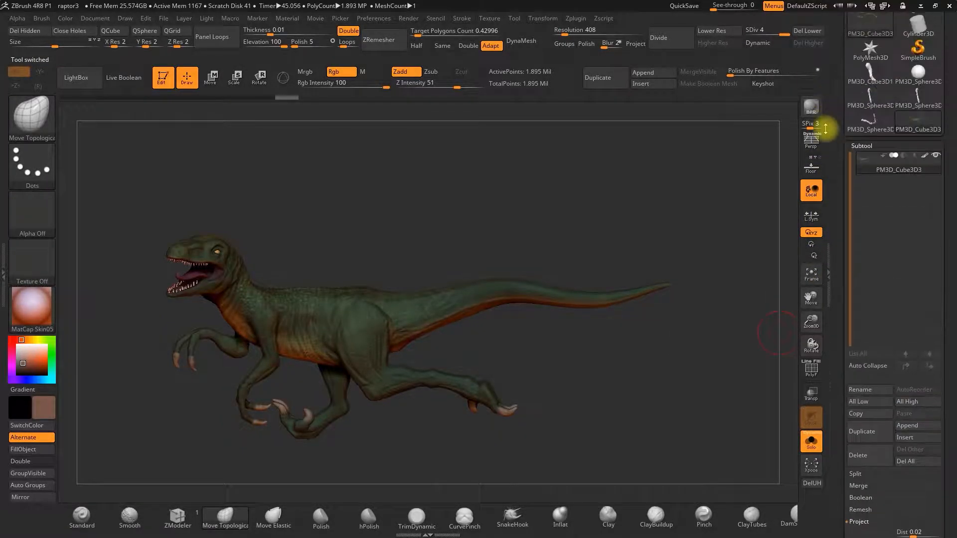
Step: Examine the remeshed raptor from several angles at different subdivision levels, with and without the polygon wireframe
click(751, 34)
click(790, 31)
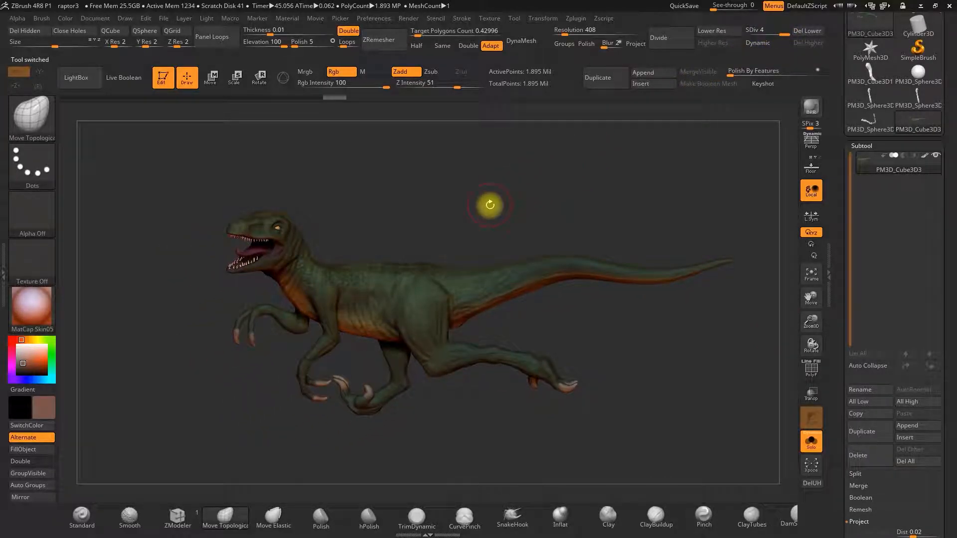
drag(489, 205, 671, 256)
click(807, 369)
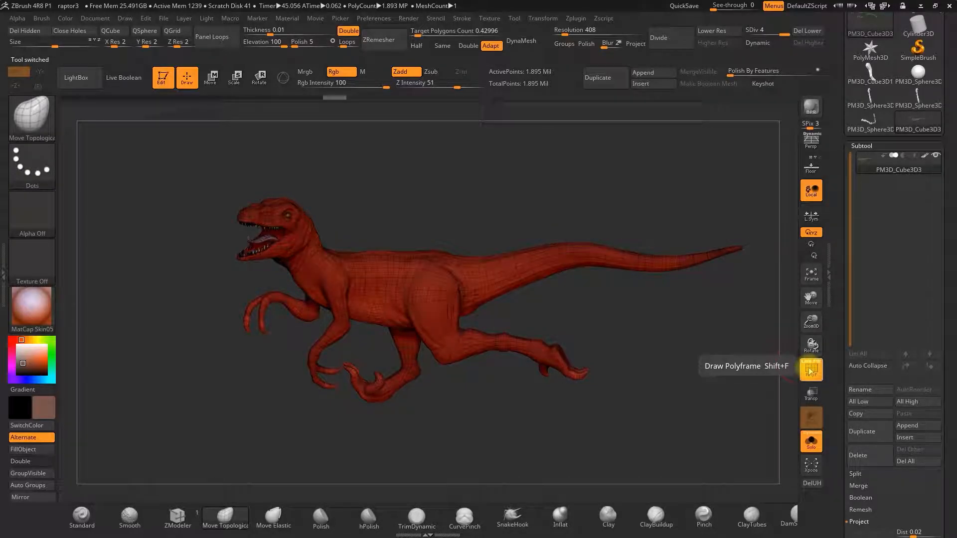
click(810, 371)
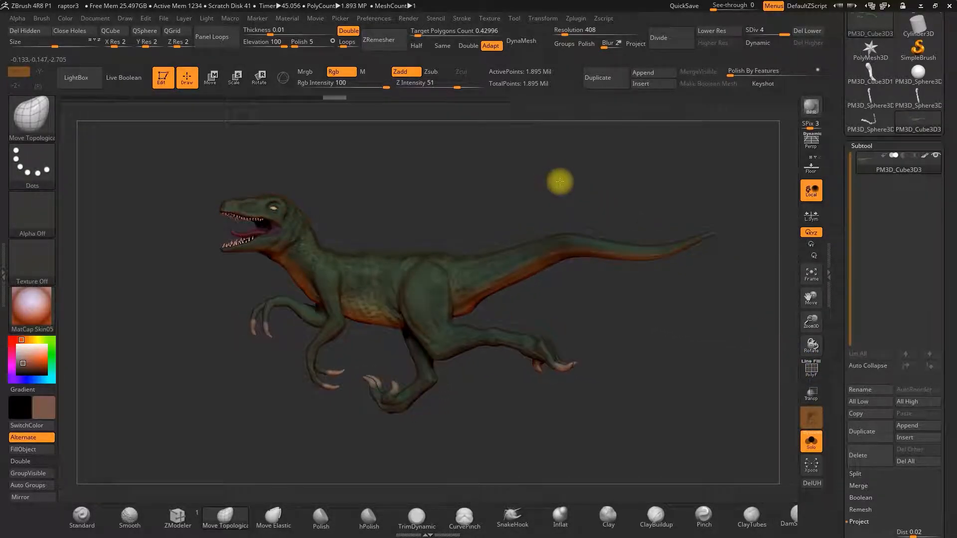
drag(839, 421, 834, 379)
drag(731, 355, 743, 357)
alt+drag(684, 352, 621, 369)
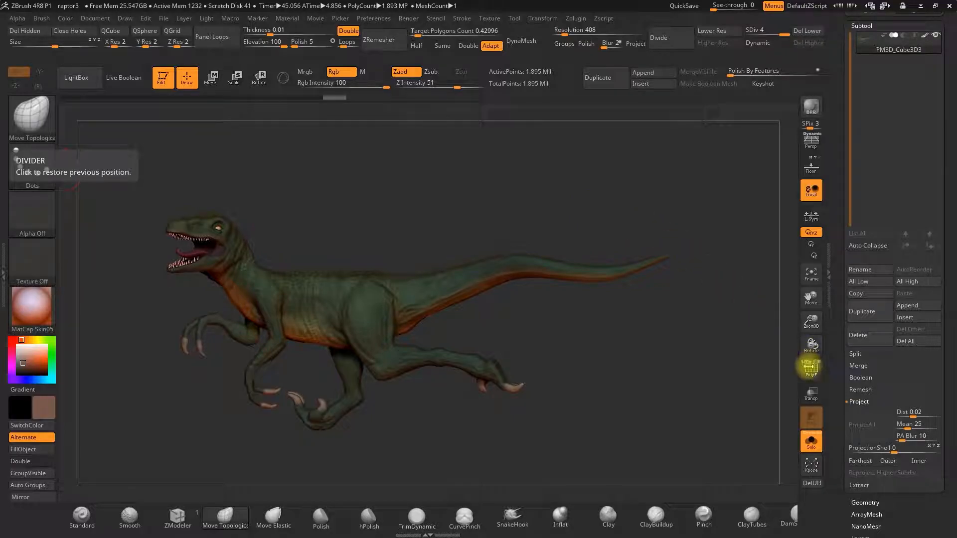
Step: Show the raptor's polygon wireframe, then mask the tail tip and the tail base in turn, making each a separate polygroup
click(811, 368)
ctrl+drag(694, 215, 524, 239)
drag(847, 421, 867, 385)
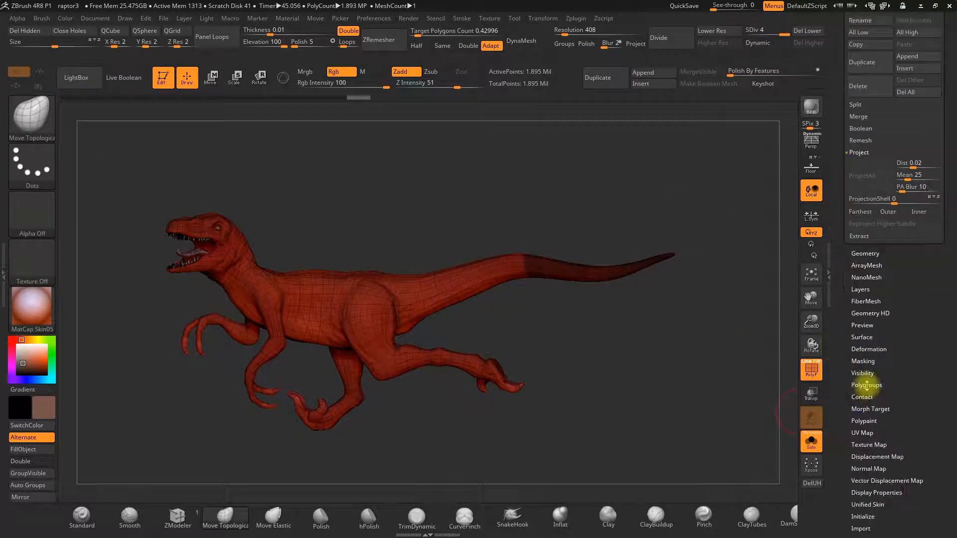
click(866, 385)
key(ctrl+w)
mouse_move(526, 270)
ctrl+mouse_down()
mouse_move(455, 234)
mouse_move(498, 203)
mouse_move(387, 202)
mouse_move(459, 177)
ctrl+mouse_up()
key(ctrl+w)
Step: Mask one of the raptor's front arms up to the shoulder and turn it into its own polygroup
mouse_move(239, 285)
ctrl+mouse_down()
mouse_move(305, 330)
mouse_move(299, 336)
ctrl+mouse_up()
drag(378, 209, 623, 182)
key(space)
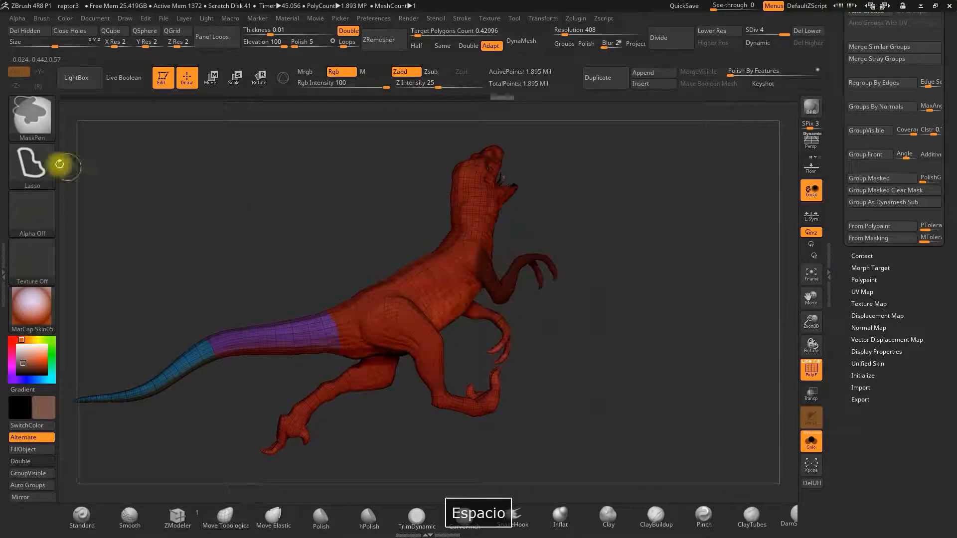
key(ctrl+w)
Step: Mask the other front arm, clean up the mask's edge, and assign the arm a separate polygroup
mouse_move(717, 264)
mouse_down()
mouse_move(656, 274)
mouse_move(688, 276)
mouse_up()
ctrl+drag(615, 273, 555, 367)
mouse_move(580, 296)
ctrl+mouse_down()
mouse_move(551, 362)
mouse_move(525, 318)
mouse_move(571, 249)
mouse_move(580, 259)
ctrl+mouse_up()
drag(648, 264, 498, 269)
ctrl+click(32, 166)
ctrl+click(143, 177)
mouse_move(620, 269)
mouse_down()
mouse_move(597, 272)
mouse_move(651, 301)
mouse_move(714, 388)
mouse_move(568, 239)
mouse_up()
key(ctrl+w)
Step: Mask one hind leg from the thigh down, trim the excess mask, and group it with the mask cleared
mouse_move(812, 321)
mouse_down()
mouse_move(632, 367)
mouse_move(631, 275)
mouse_up()
drag(630, 275, 598, 294)
mouse_move(294, 342)
ctrl+mouse_down()
mouse_move(365, 359)
mouse_move(349, 331)
ctrl+mouse_up()
mouse_move(269, 279)
mouse_down()
mouse_move(324, 198)
mouse_move(302, 220)
mouse_up()
drag(153, 208, 358, 284)
drag(303, 272, 379, 188)
ctrl+alt+drag(378, 188, 376, 331)
mouse_move(336, 181)
mouse_down()
mouse_move(380, 198)
mouse_move(449, 175)
mouse_up()
click(872, 190)
Step: Mask the remaining hind leg up to the hip and make it a separate polygroup
mouse_move(717, 214)
mouse_down()
mouse_move(553, 232)
mouse_move(548, 217)
mouse_up()
mouse_move(547, 217)
ctrl+mouse_down()
mouse_move(480, 290)
mouse_move(418, 235)
ctrl+mouse_up()
mouse_move(448, 219)
mouse_down()
mouse_move(514, 262)
mouse_move(501, 269)
mouse_up()
key(ctrl+w)
Step: Mask the upper head from the skull to the snout, refine the selection, and make it a separate polygroup
drag(712, 286, 567, 309)
mouse_move(452, 147)
ctrl+mouse_down()
mouse_move(382, 199)
mouse_move(425, 187)
mouse_move(346, 156)
ctrl+mouse_up()
alt+drag(409, 199, 413, 274)
key(space)
click(261, 199)
ctrl+alt+click(282, 248)
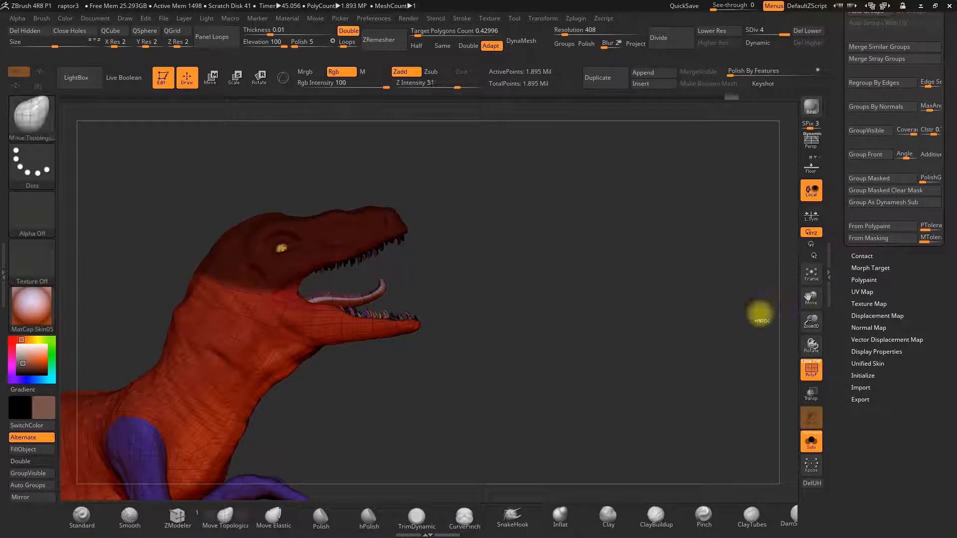
ctrl+drag(760, 313, 726, 344)
alt+drag(602, 255, 493, 277)
ctrl+drag(631, 283, 476, 168)
mouse_move(604, 272)
ctrl+mouse_down()
mouse_move(339, 334)
mouse_move(743, 241)
ctrl+mouse_up()
mouse_move(507, 283)
ctrl+mouse_down()
mouse_move(120, 267)
mouse_move(149, 199)
ctrl+mouse_up()
key(ctrl+w)
Step: Mask the lower jaw back to the throat and turn it into its own polygroup
alt+drag(632, 322, 680, 256)
mouse_move(172, 193)
ctrl+mouse_down()
mouse_move(292, 246)
mouse_move(293, 367)
mouse_move(279, 343)
ctrl+mouse_up()
key(ctrl+z)
mouse_move(315, 272)
ctrl+mouse_down()
mouse_move(331, 271)
mouse_move(317, 274)
ctrl+mouse_up()
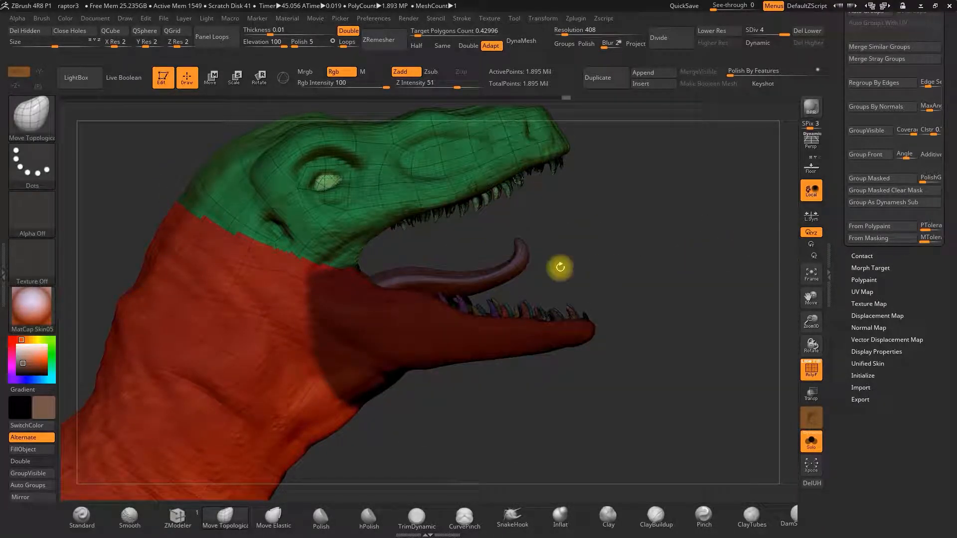
key(ctrl+w)
ctrl+click(664, 264)
Step: Isolate a polygroup around the mouth, make its masked area a separate polygroup, and unhide the whole raptor
alt+drag(664, 265, 583, 279)
mouse_move(564, 282)
ctrl+mouse_down()
mouse_move(530, 289)
mouse_move(605, 288)
ctrl+mouse_up()
drag(808, 314, 811, 338)
mouse_move(573, 338)
alt+mouse_down()
mouse_move(626, 292)
mouse_move(502, 292)
mouse_move(491, 309)
alt+mouse_up()
ctrl+shift+click(502, 304)
mouse_move(443, 236)
ctrl+mouse_down()
mouse_move(418, 294)
mouse_move(393, 271)
mouse_move(333, 279)
mouse_move(500, 209)
mouse_move(404, 234)
ctrl+mouse_up()
mouse_move(414, 239)
ctrl+mouse_down()
mouse_move(403, 268)
mouse_move(398, 214)
ctrl+mouse_up()
drag(397, 214, 598, 215)
click(868, 179)
ctrl+shift+click(623, 294)
drag(623, 294, 640, 283)
alt+drag(641, 283, 734, 316)
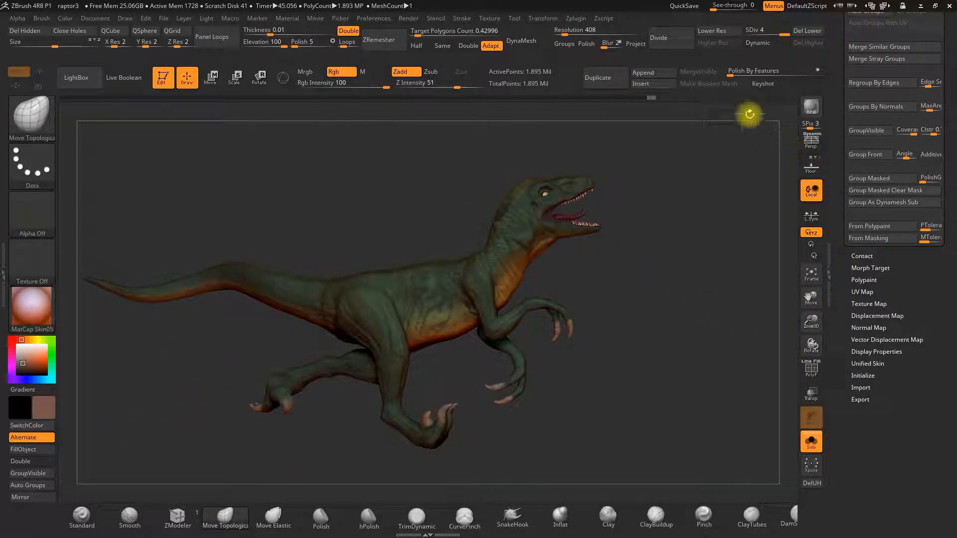
Step: Create a UV Master working clone of the raptor and frame it in view
click(577, 18)
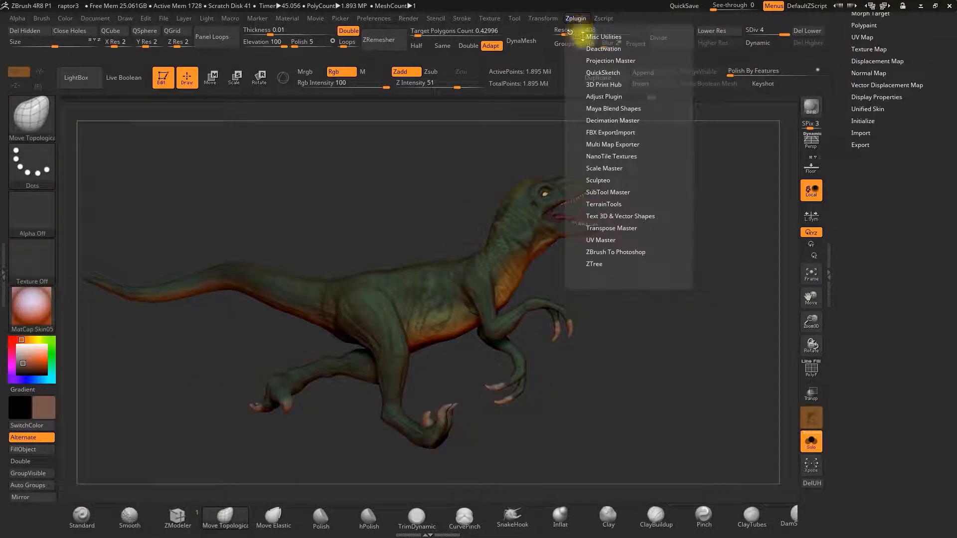
click(604, 240)
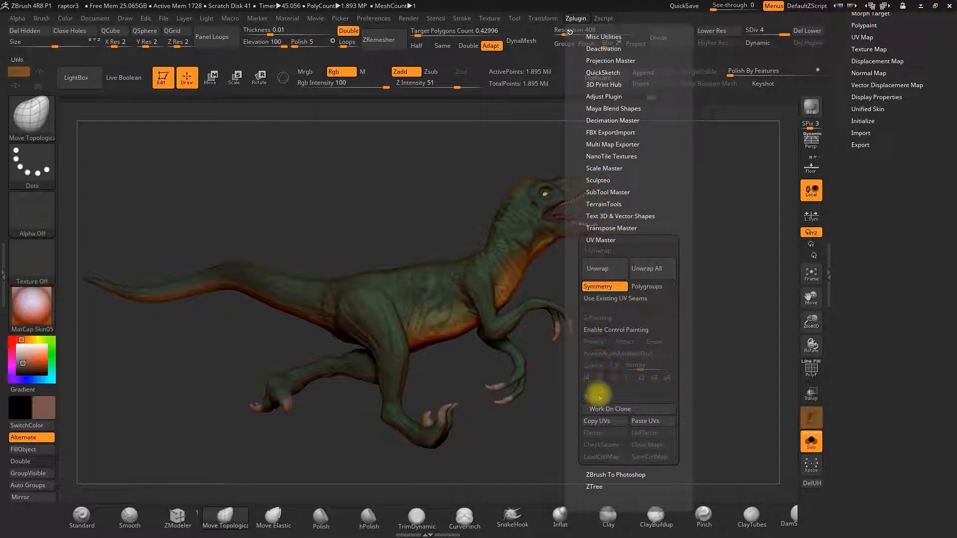
click(604, 410)
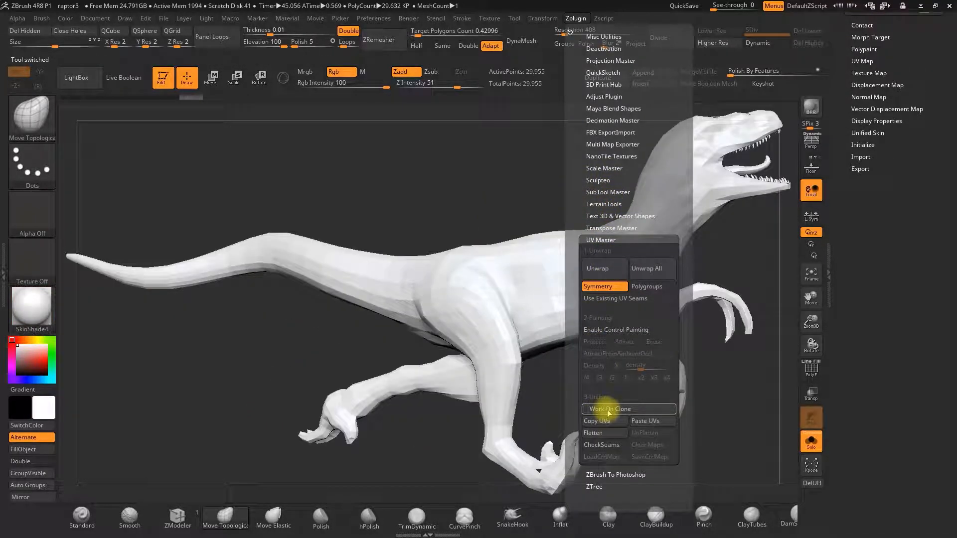
drag(812, 322, 672, 277)
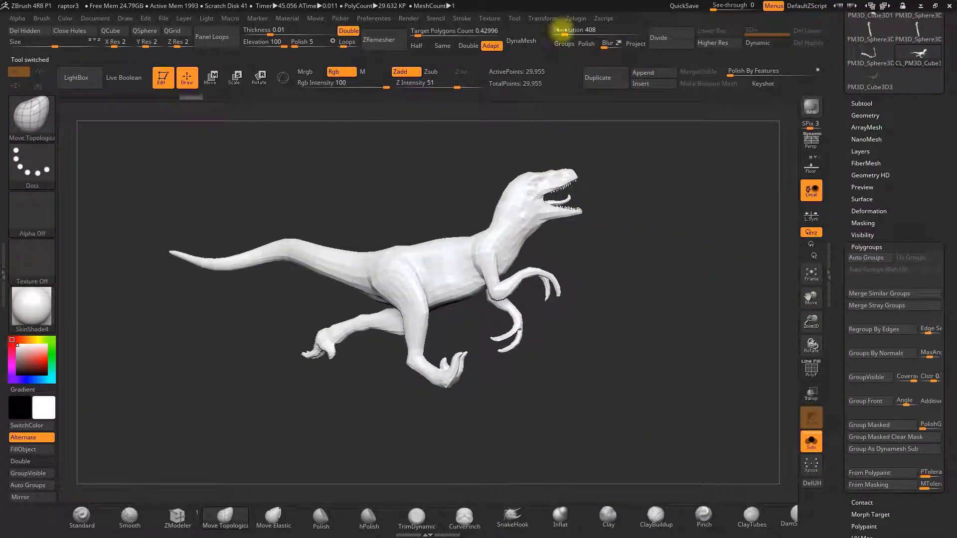
Step: Dock the Zplugin palette beside the canvas with the UV Master options in view
click(576, 18)
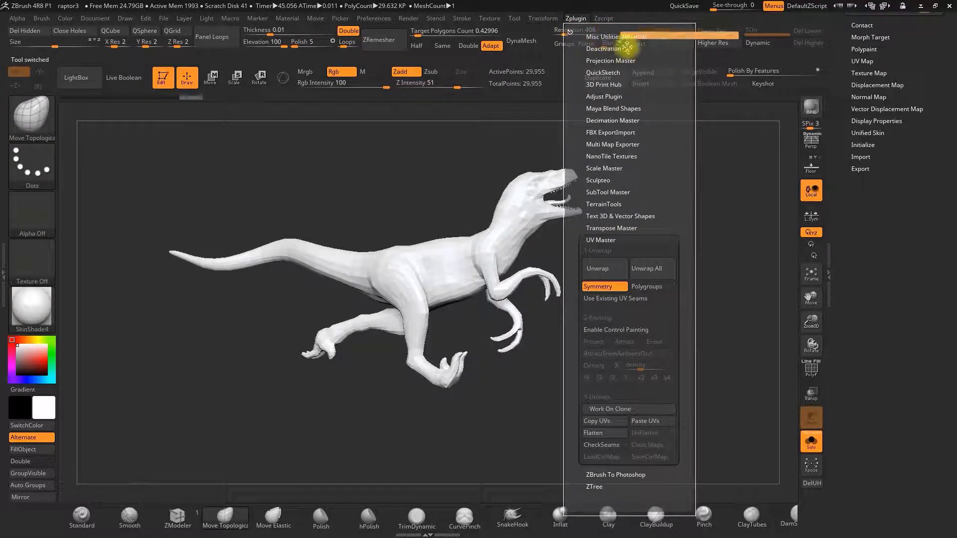
drag(853, 75, 854, 153)
drag(841, 196, 854, 320)
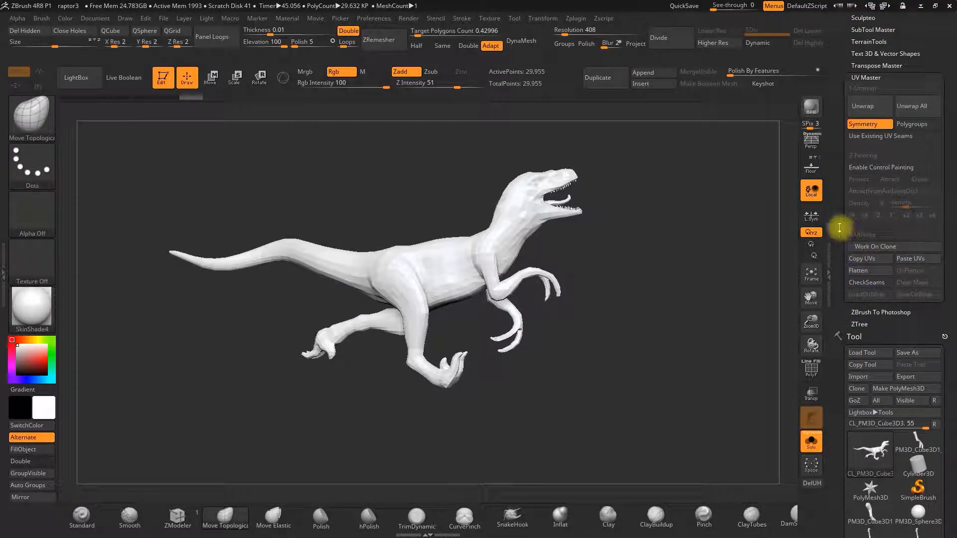
drag(837, 230, 838, 239)
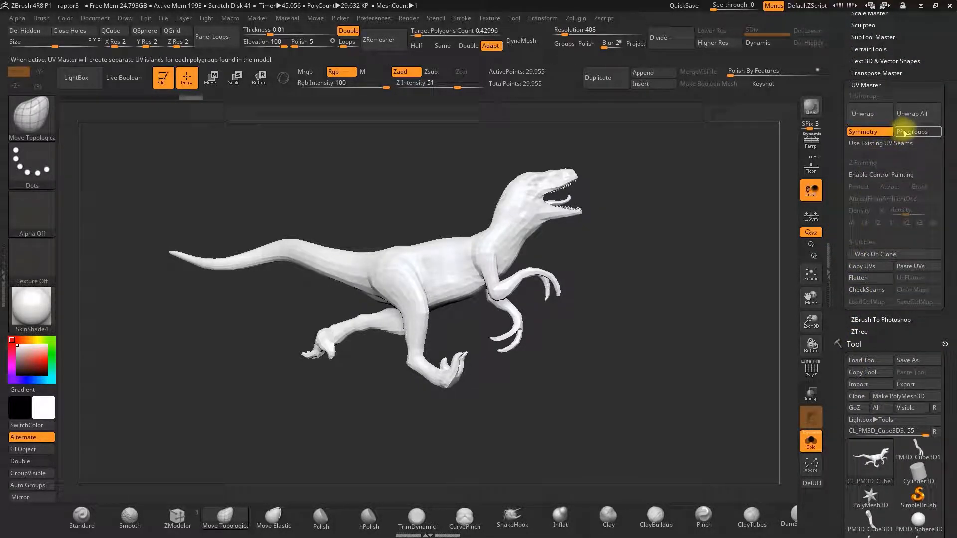
Step: Unwrap the clone's UVs with Polygroups enabled and Symmetry disabled
click(911, 131)
click(869, 113)
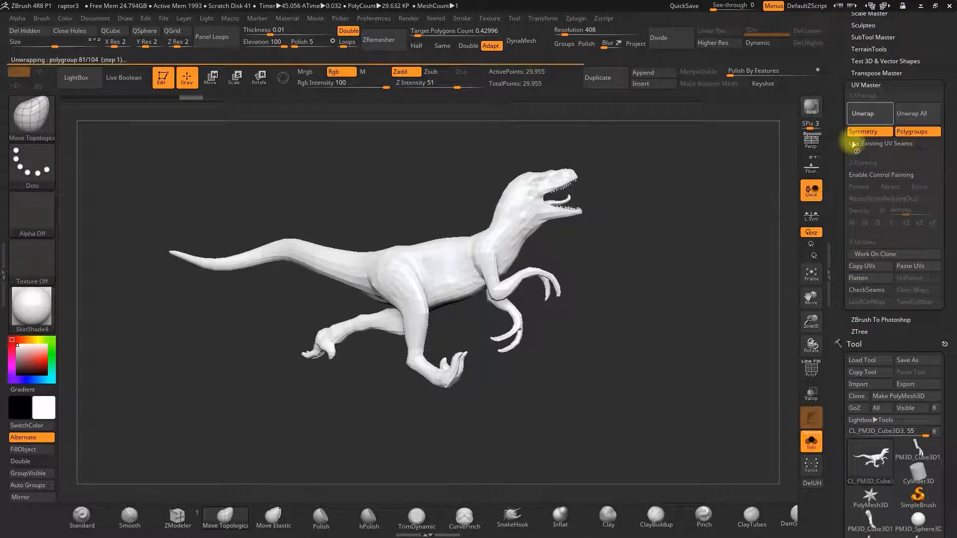
key(Escape)
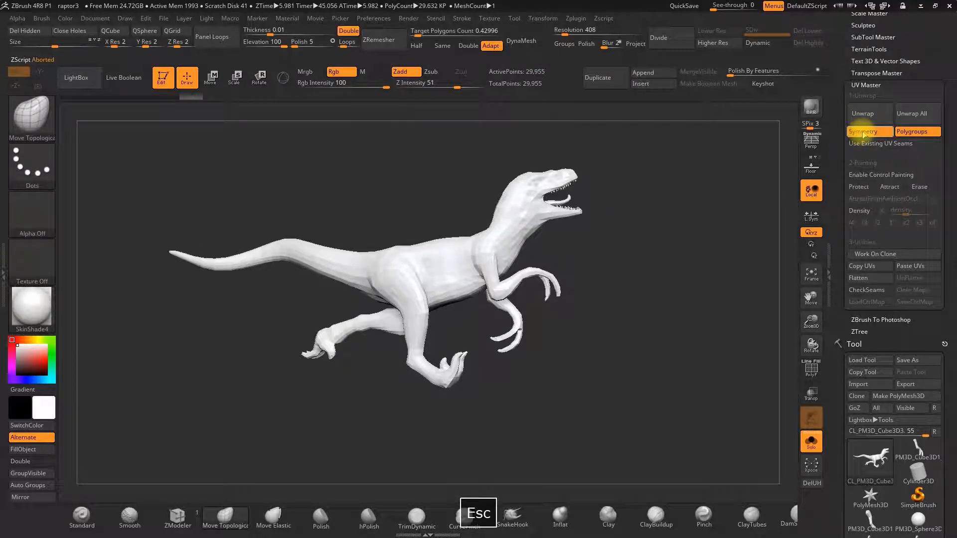
click(869, 114)
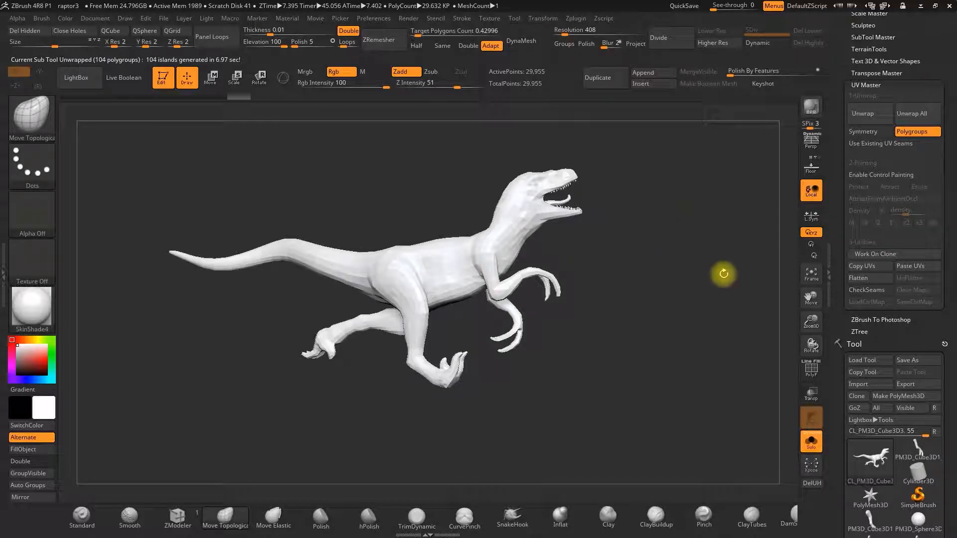
Step: Check the clone's UV seams, inspect its flattened UV islands, and return it to its 3D shape
click(863, 291)
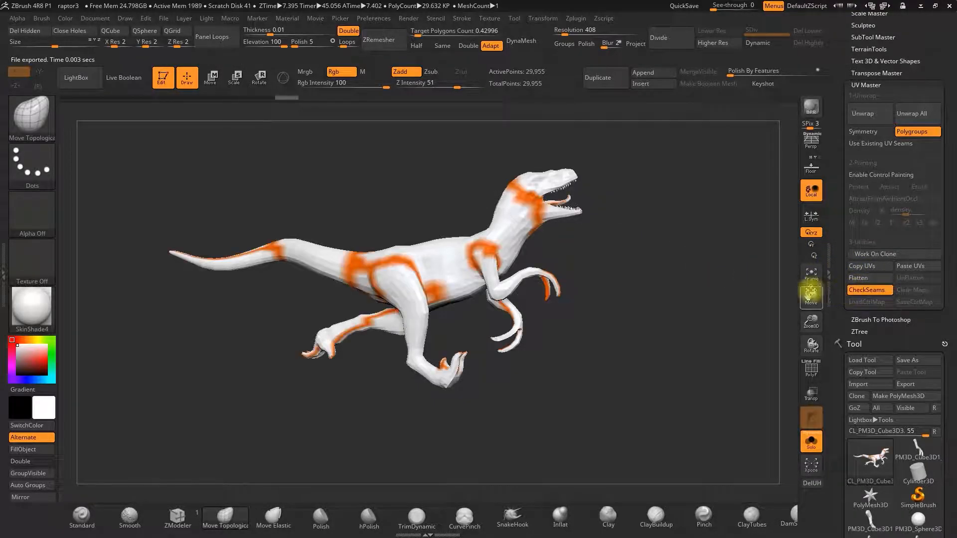
drag(741, 281, 647, 304)
drag(563, 263, 657, 284)
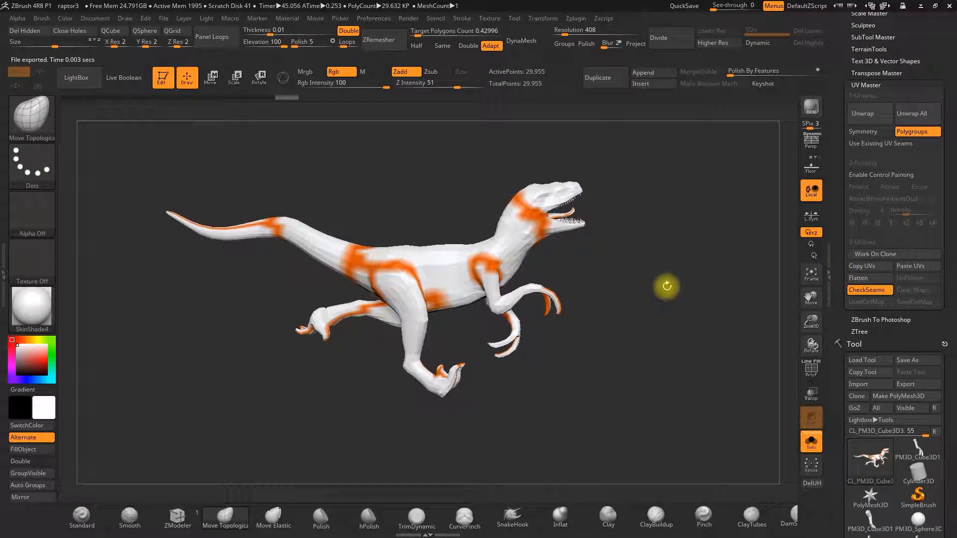
click(861, 279)
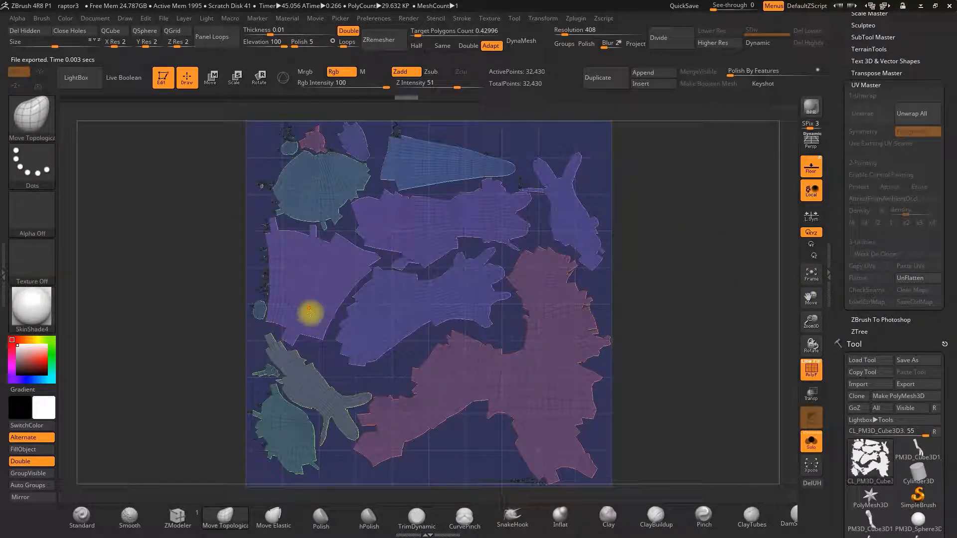
click(908, 278)
Step: Copy the clone's UVs and paste them onto the high-resolution painted raptor PM3D_Cube3D3
click(863, 267)
drag(841, 289, 855, 214)
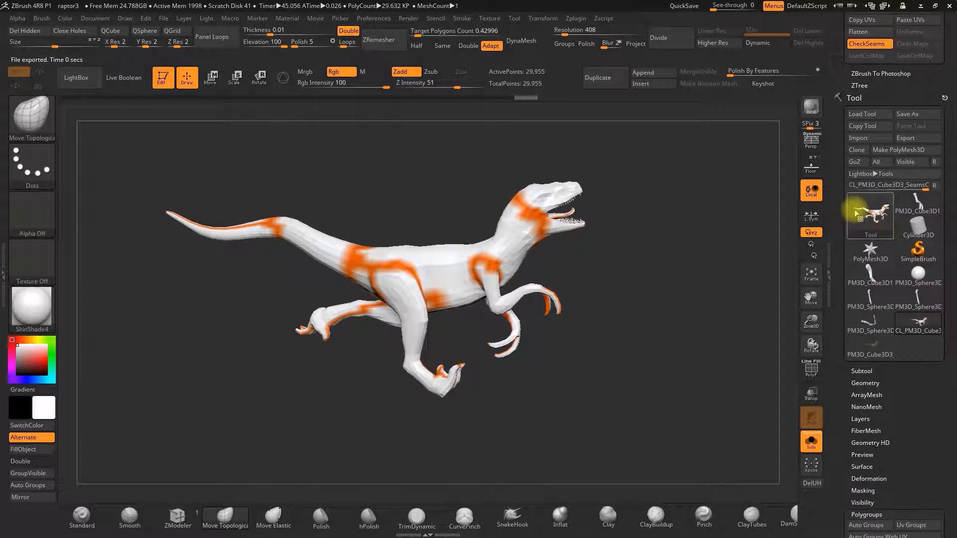
click(866, 343)
mouse_move(841, 323)
mouse_down()
mouse_move(839, 310)
mouse_move(833, 373)
mouse_move(850, 316)
mouse_up()
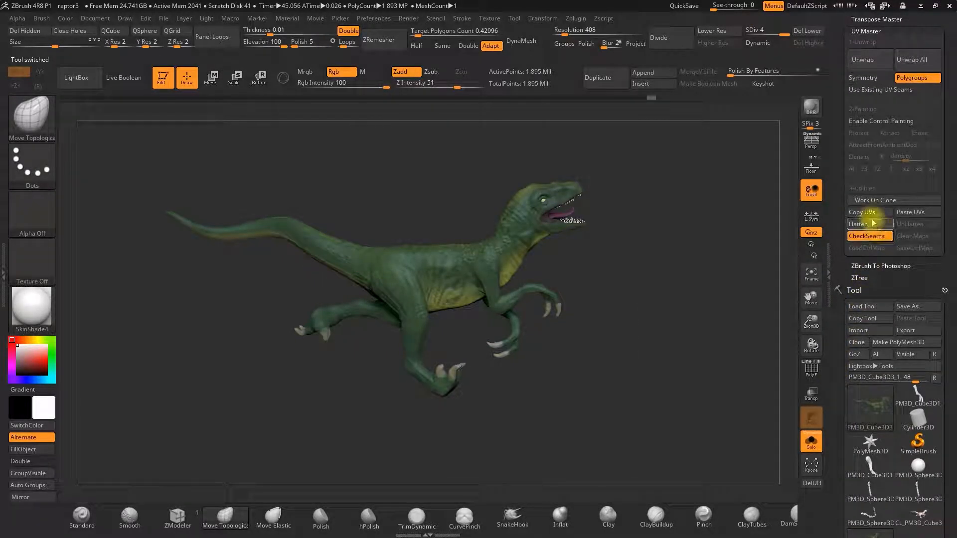
click(912, 213)
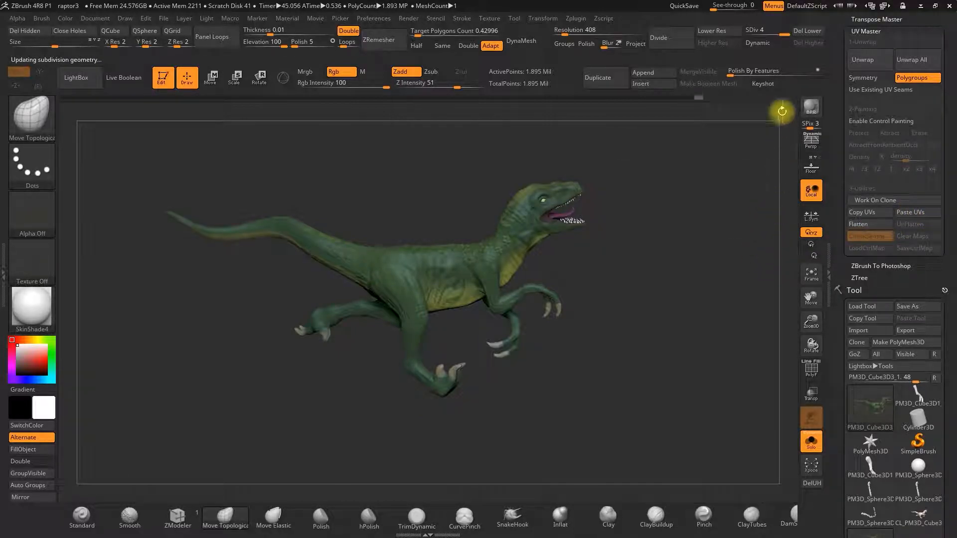
Step: Create a new texture map for the raptor from its polypaint
drag(711, 178, 583, 188)
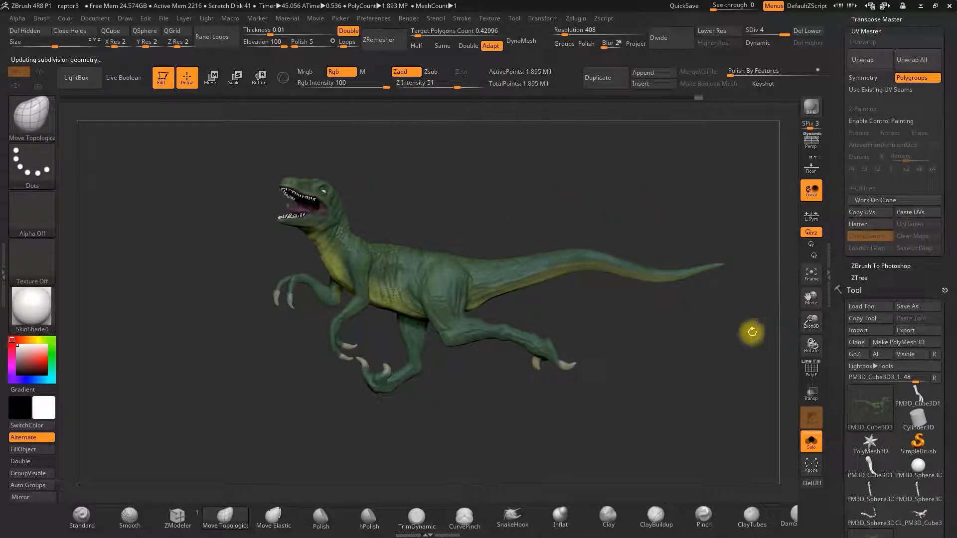
alt+drag(735, 342, 681, 344)
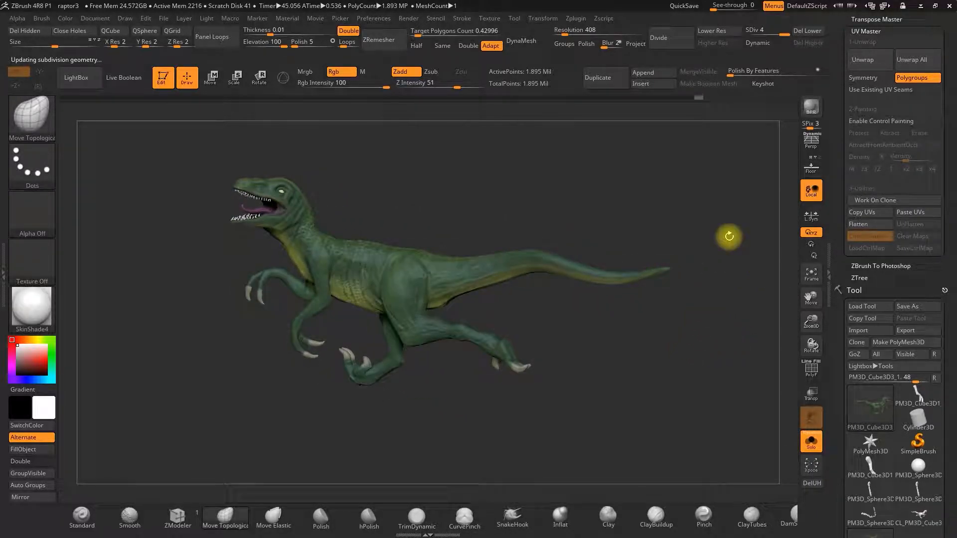
drag(838, 380, 818, 256)
click(858, 240)
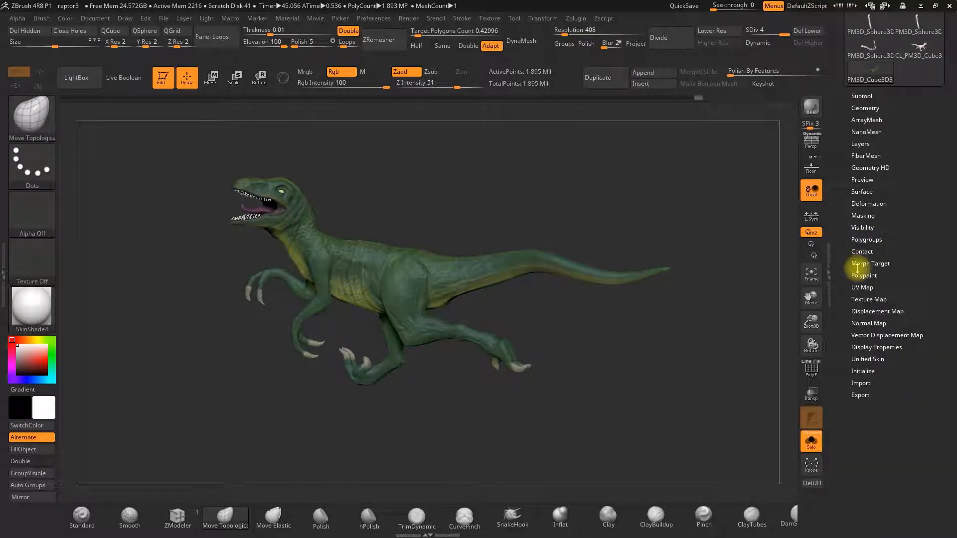
click(853, 299)
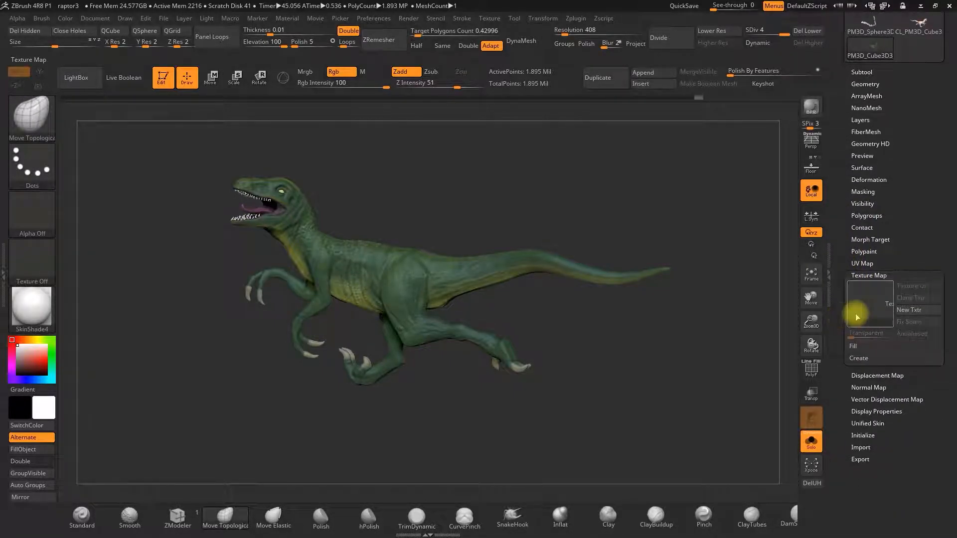
click(858, 358)
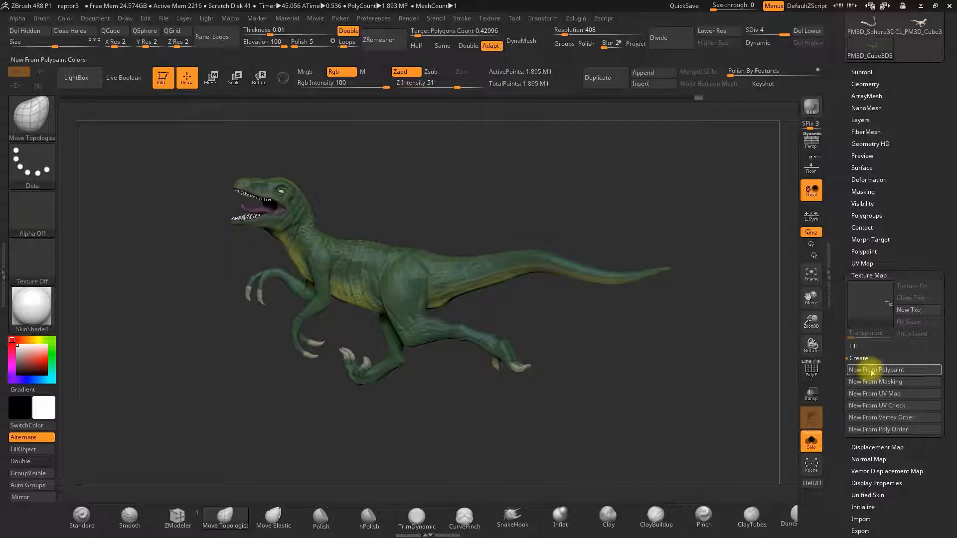
click(915, 371)
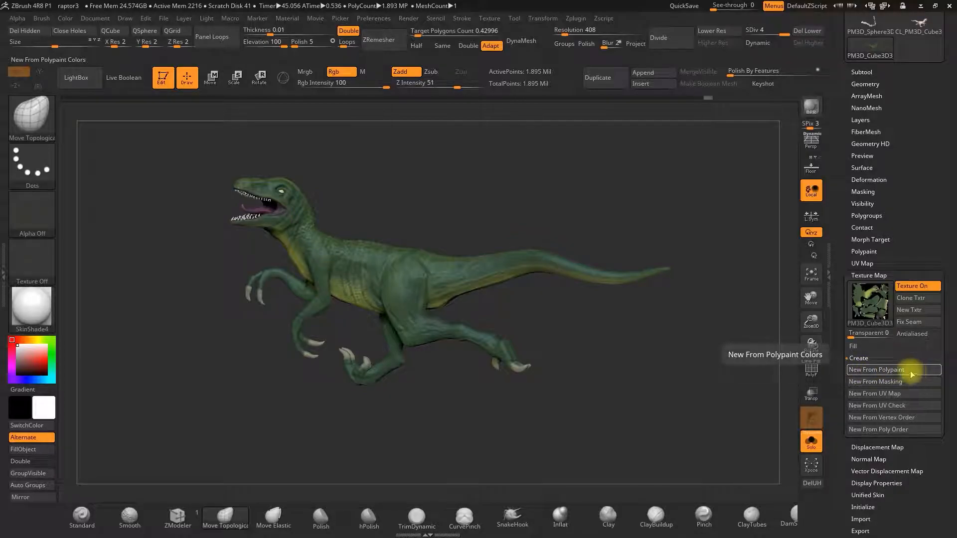
Step: Clone the raptor's polypaint texture map and export it to the desktop as a PNG named color
click(910, 299)
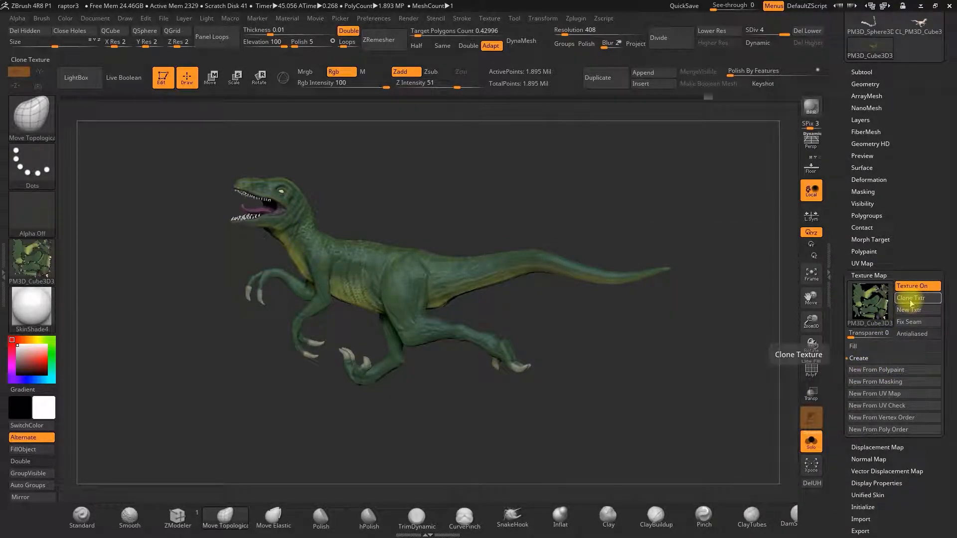
click(489, 19)
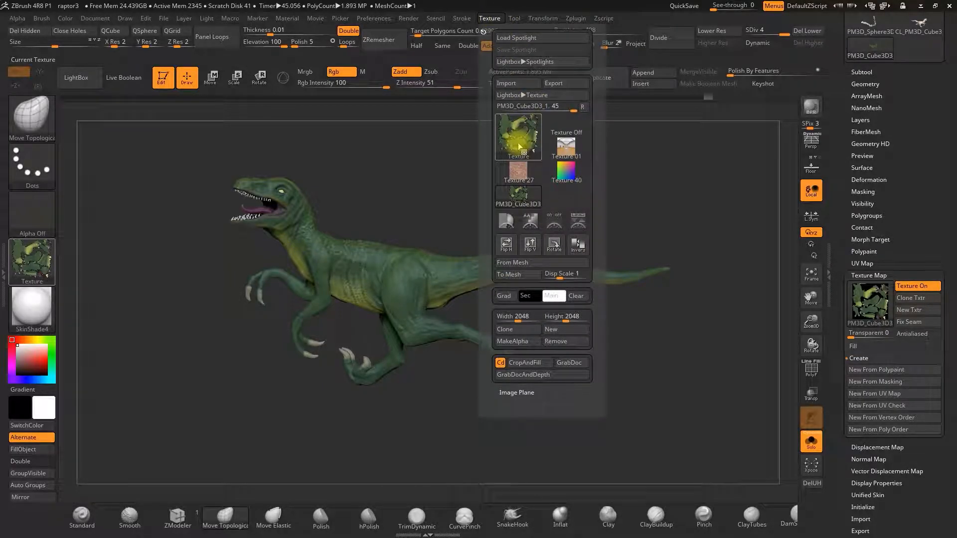
mouse_move(522, 152)
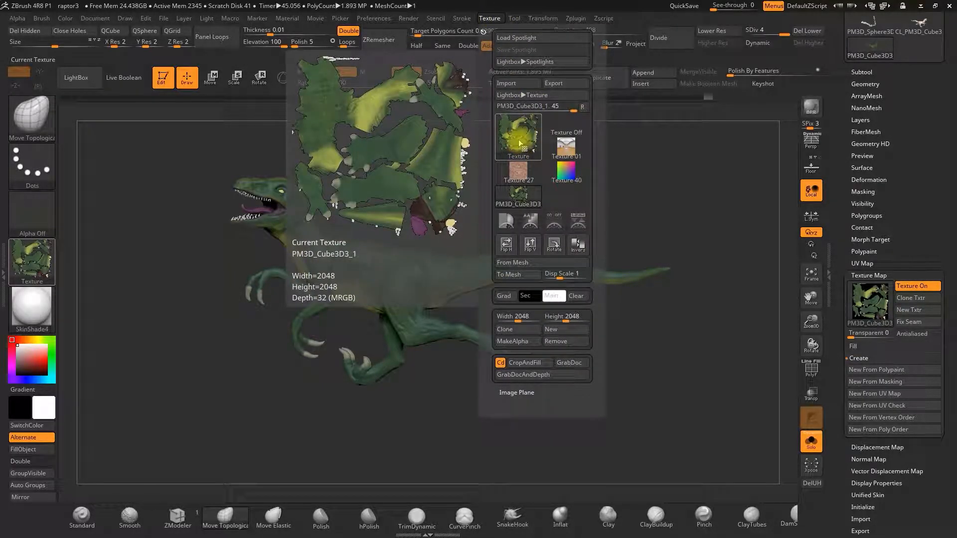
click(562, 84)
text(color)
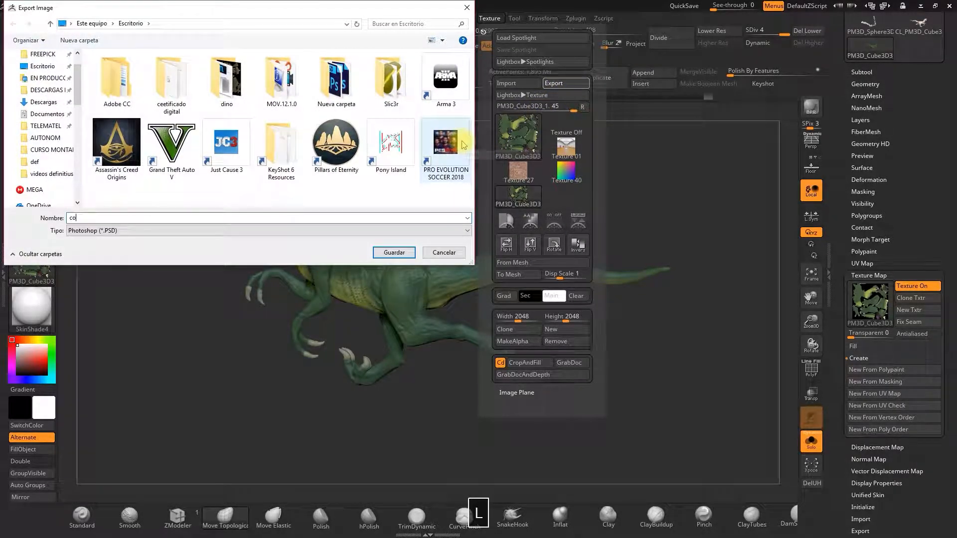
click(205, 230)
click(144, 256)
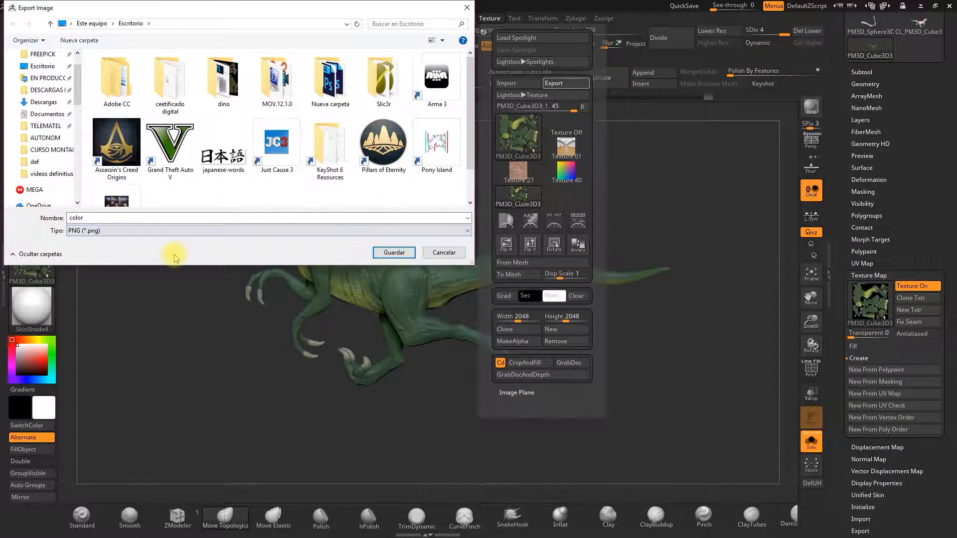
click(393, 254)
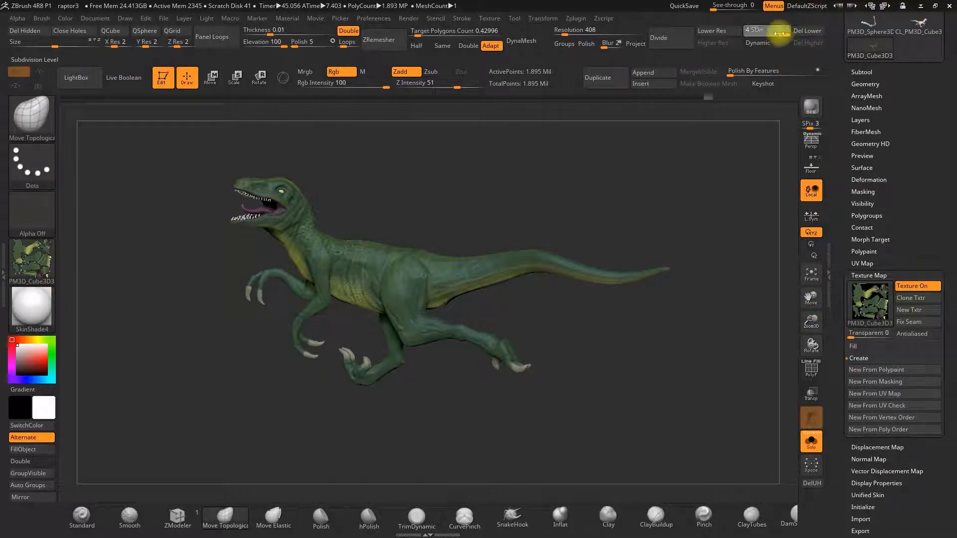
Step: Lower the raptor to subdivision level 1, and create and export its displacement map as a 16-bit single-channel TIF named displ
click(751, 32)
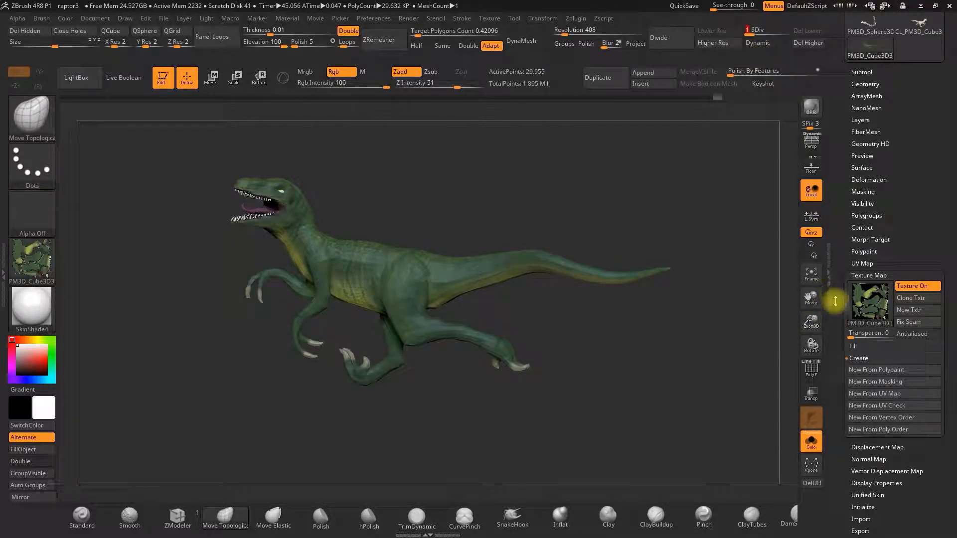
scroll(835, 298, down, 5)
click(858, 328)
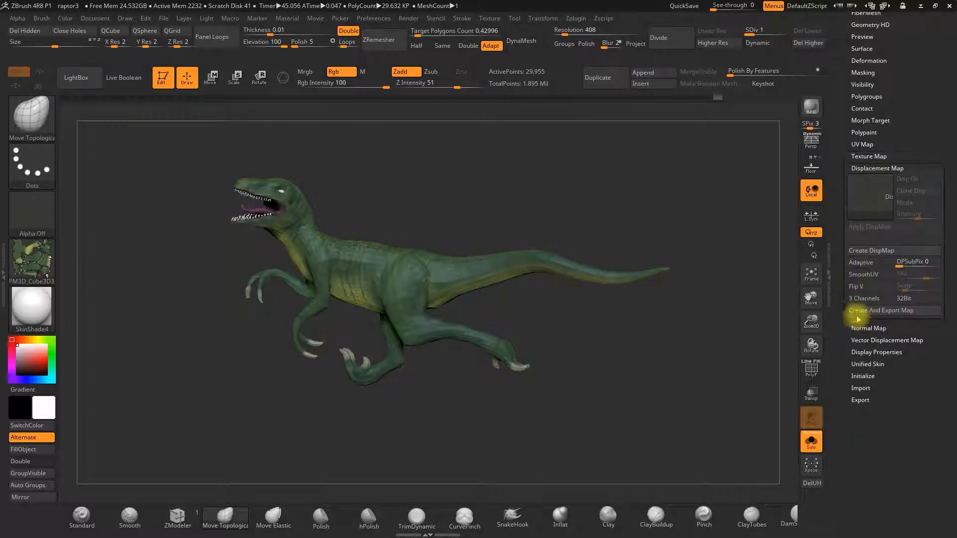
click(878, 311)
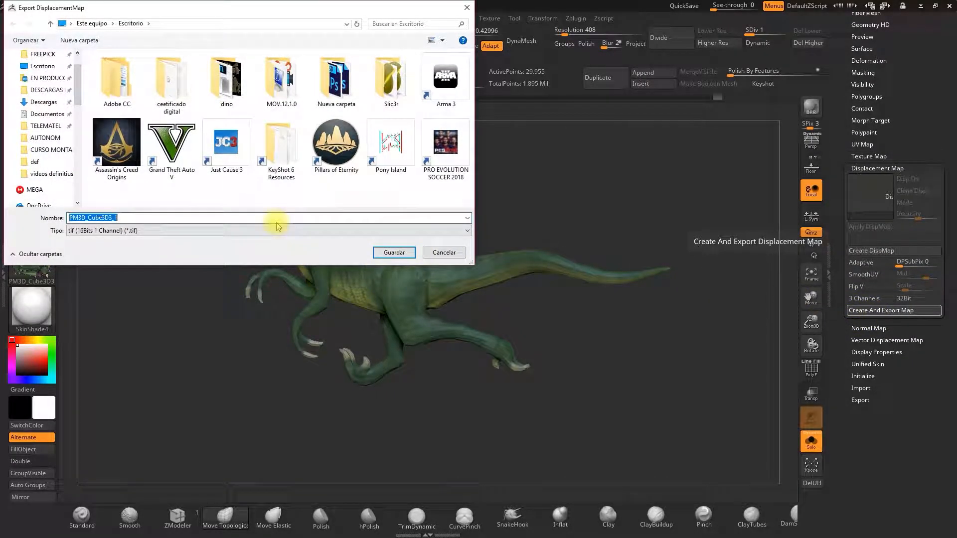
text(displ)
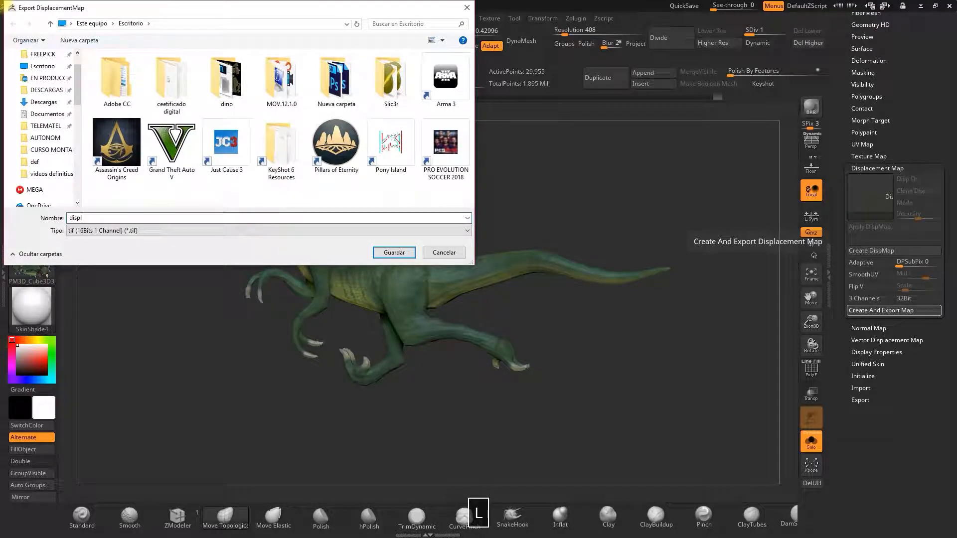
click(394, 252)
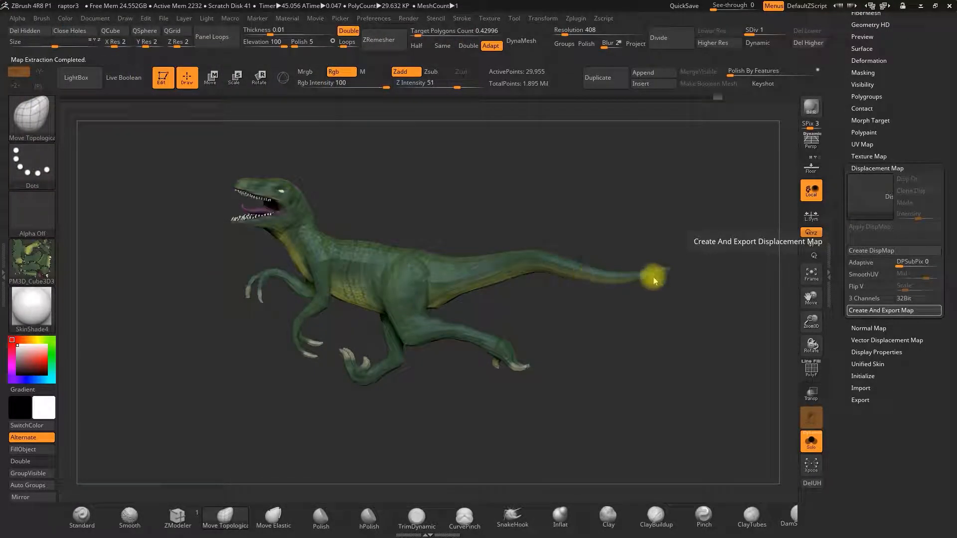
click(746, 333)
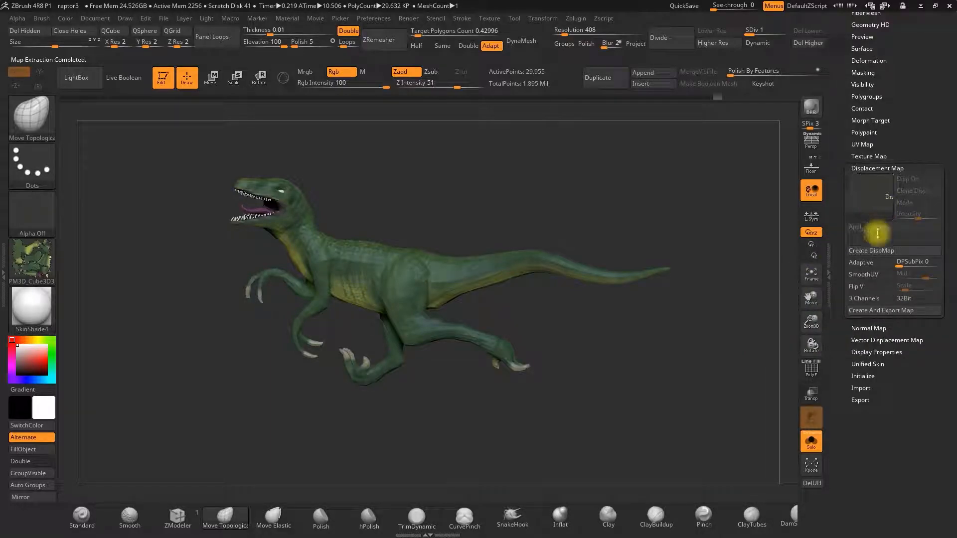
Step: Create a tangent normal map for the raptor and clone it into the available textures
click(870, 328)
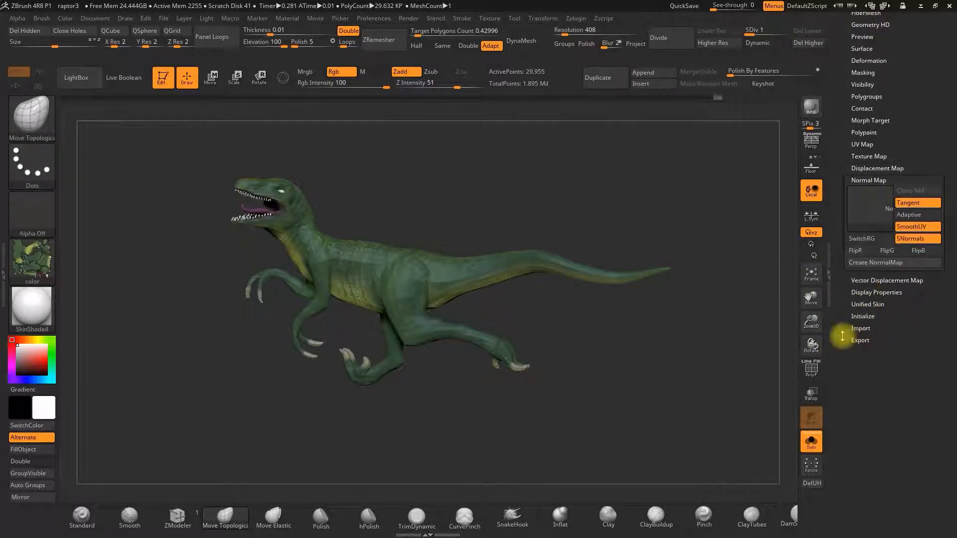
click(880, 263)
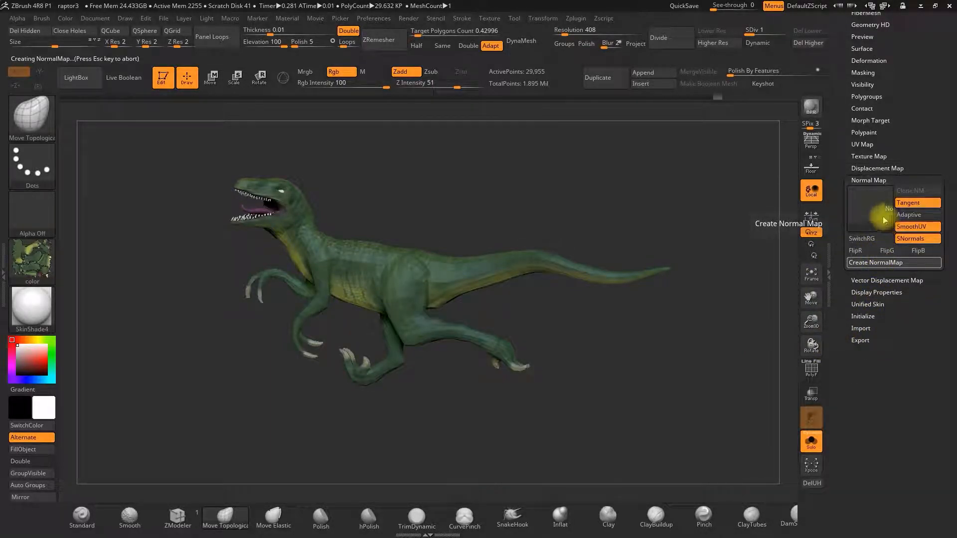
click(907, 192)
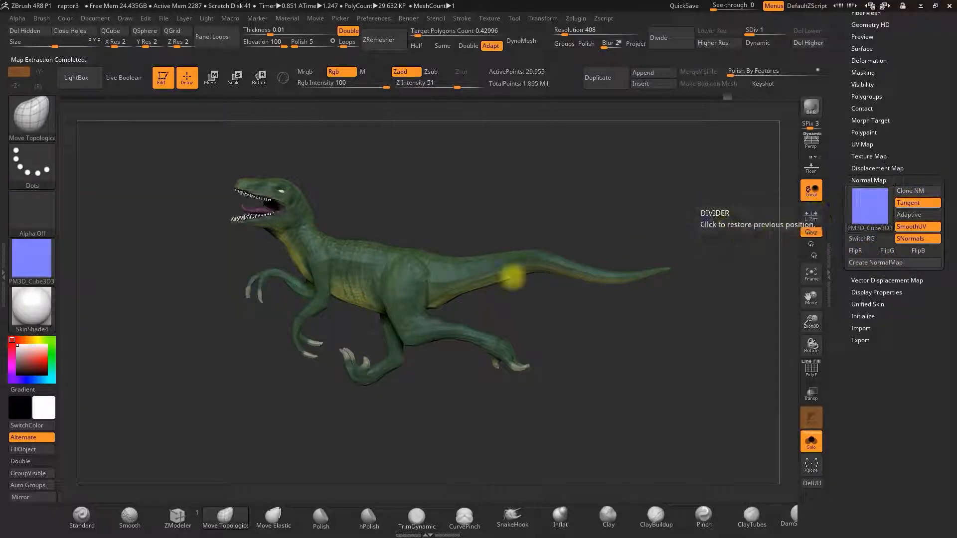
Step: Export the cloned normal map as a PNG named normal and return the raptor to subdivision level 4
click(32, 261)
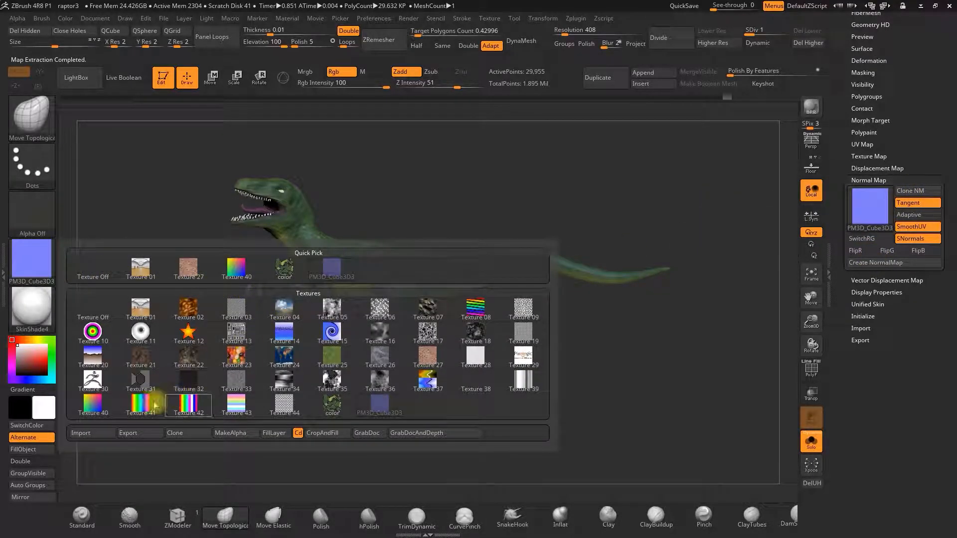
click(489, 18)
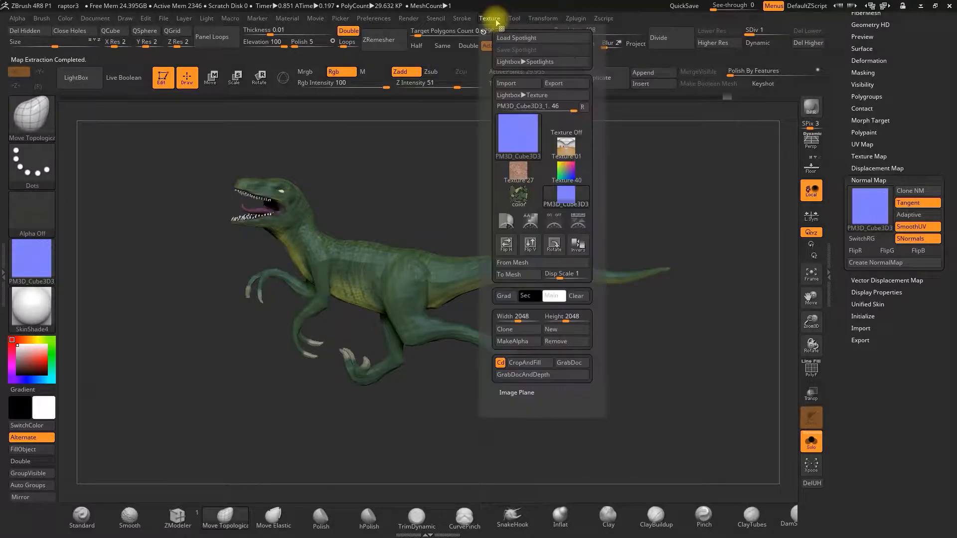
click(555, 83)
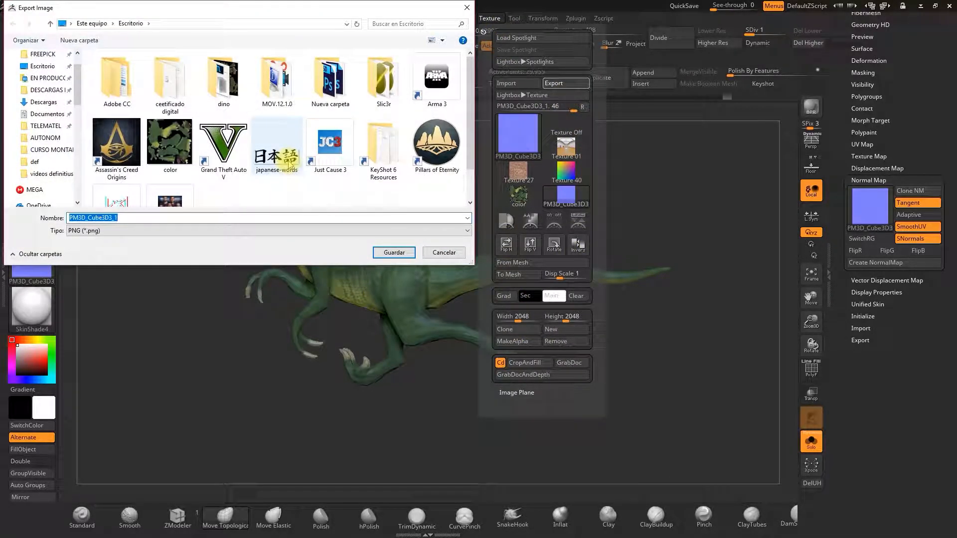
text(normal)
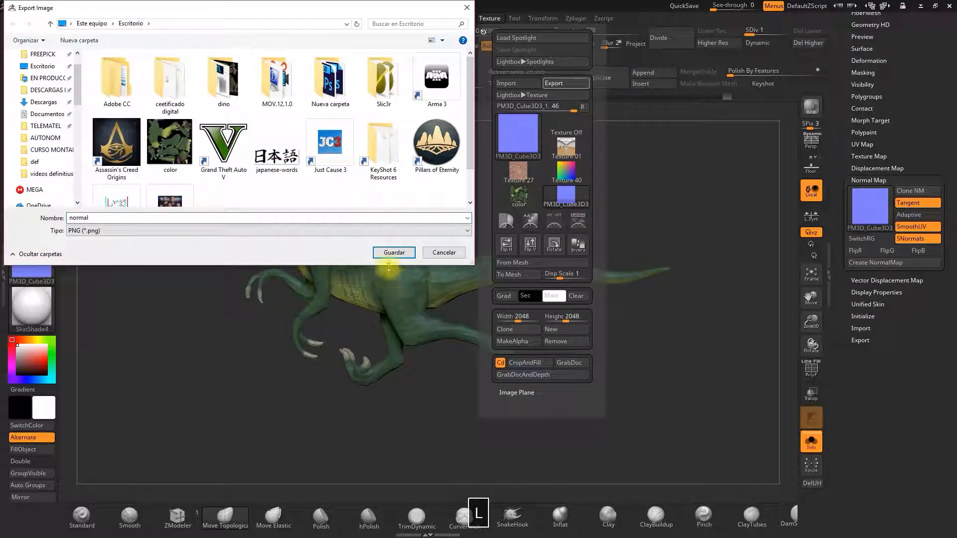
click(393, 253)
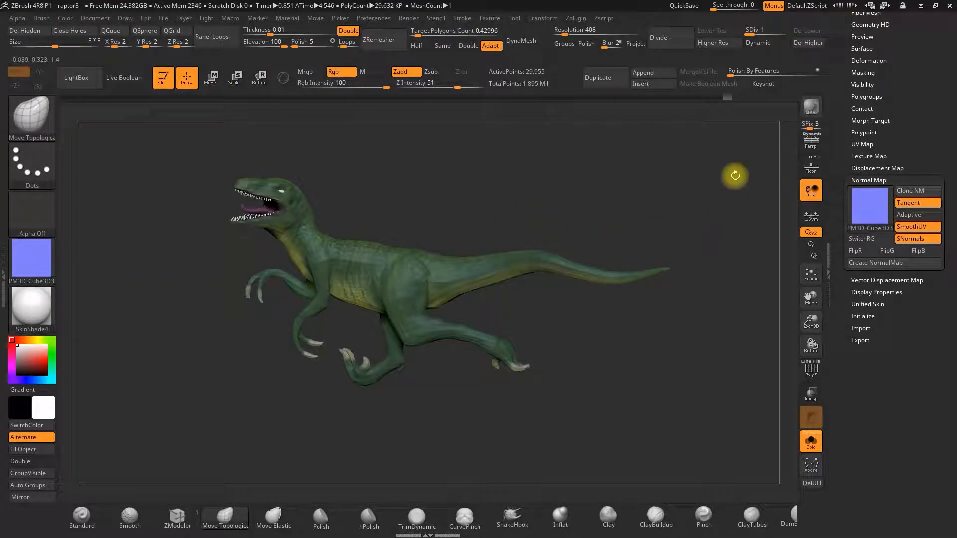
drag(756, 32, 645, 218)
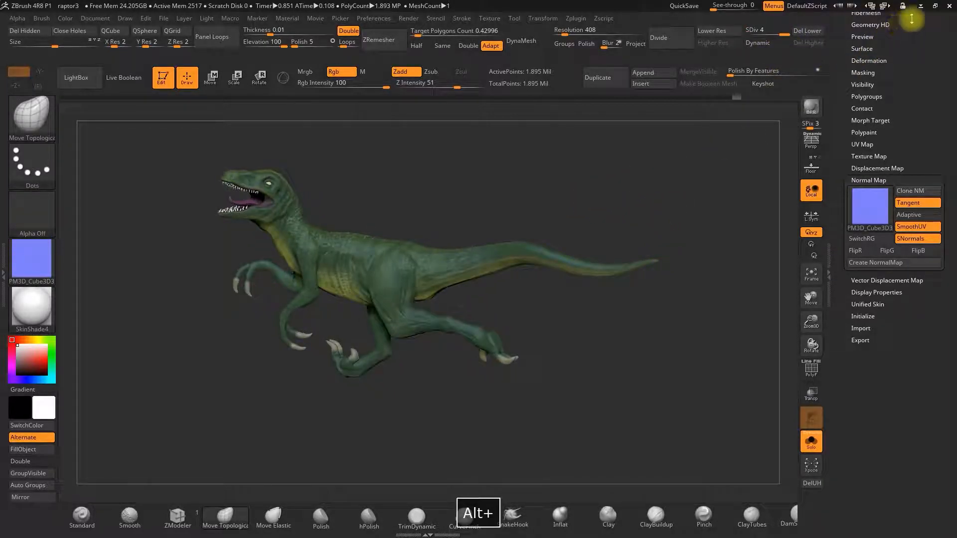
Step: Switch to the desktop, examine the exported normal, displacement and color maps side by side, and close the image viewers
key(alt+Tab)
double_click(259, 422)
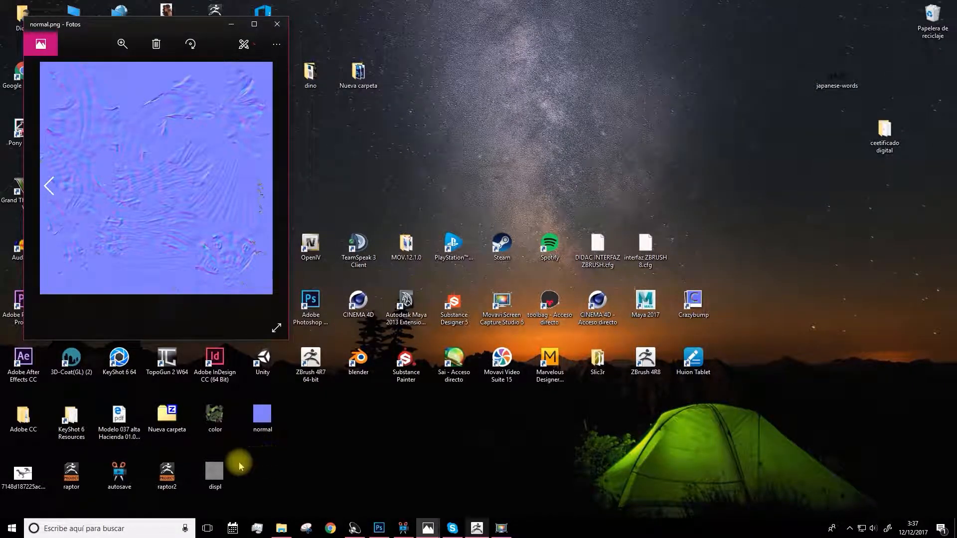
double_click(215, 469)
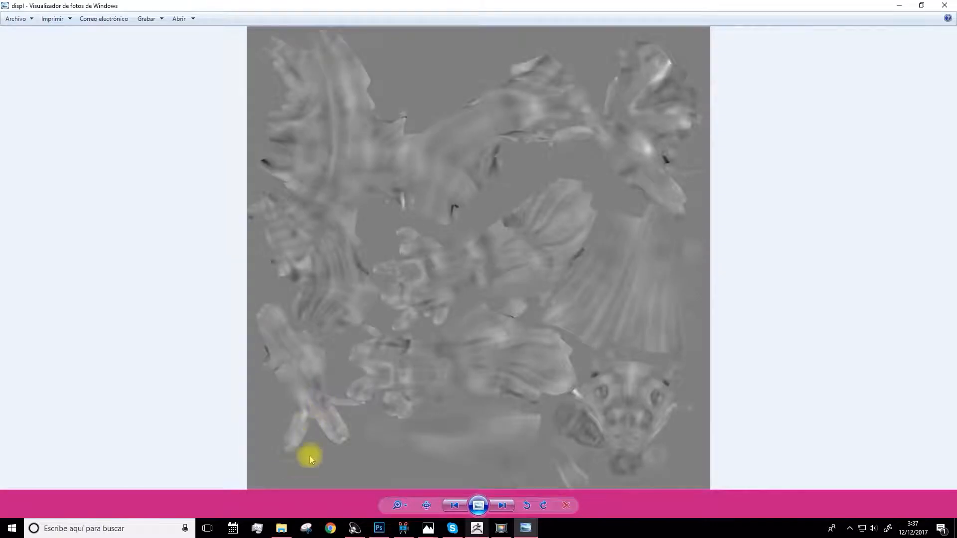
drag(658, 7, 723, 47)
drag(901, 45, 828, 171)
drag(897, 295, 621, 331)
drag(360, 186, 568, 44)
double_click(215, 409)
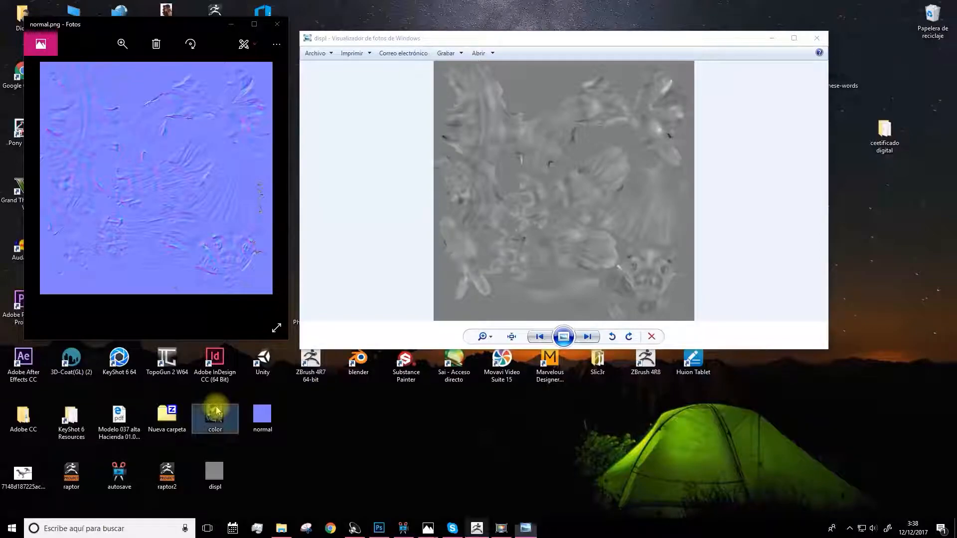
drag(207, 33, 446, 160)
click(540, 165)
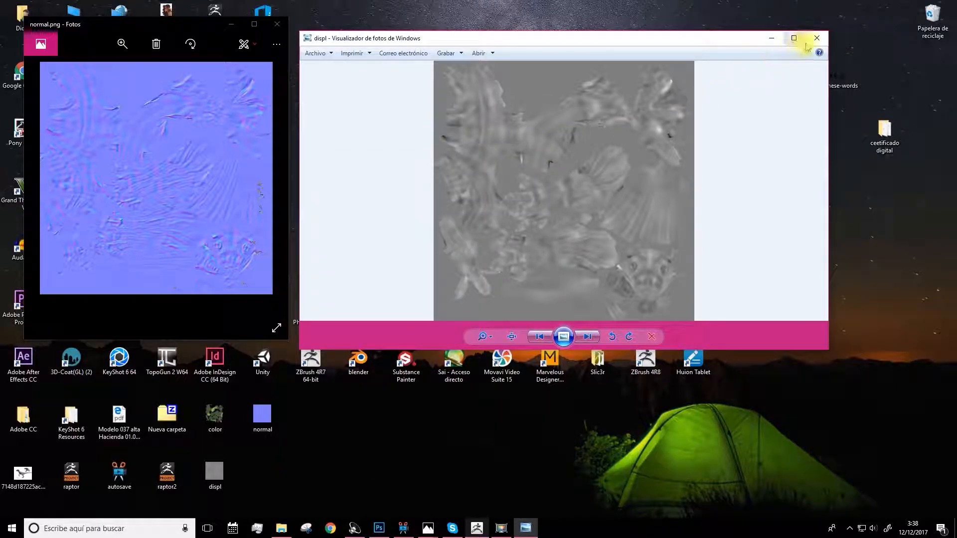
click(817, 38)
click(277, 24)
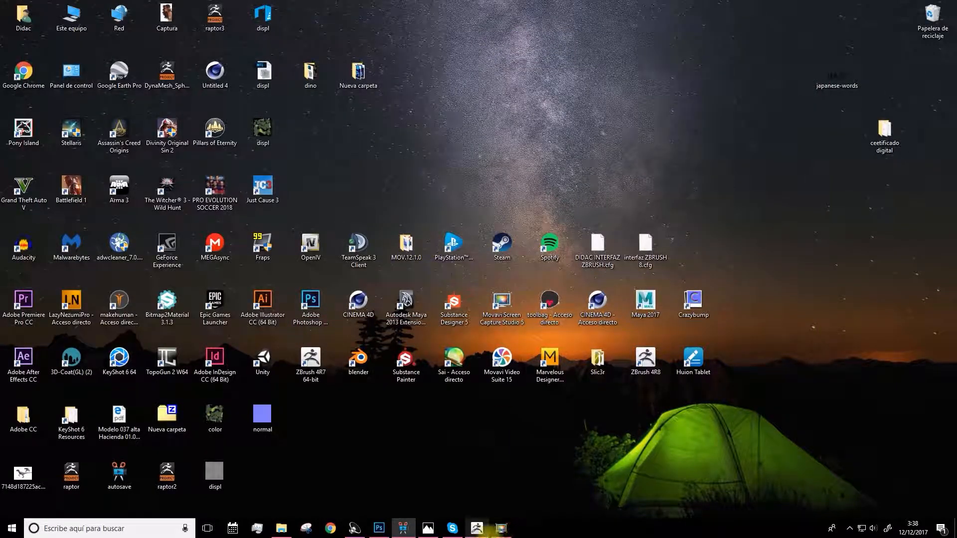
Step: Return to ZBrush, send the raptor to Cinema 4D through GoZ, and dismiss the participation program dialog
click(469, 533)
alt+drag(481, 202, 477, 213)
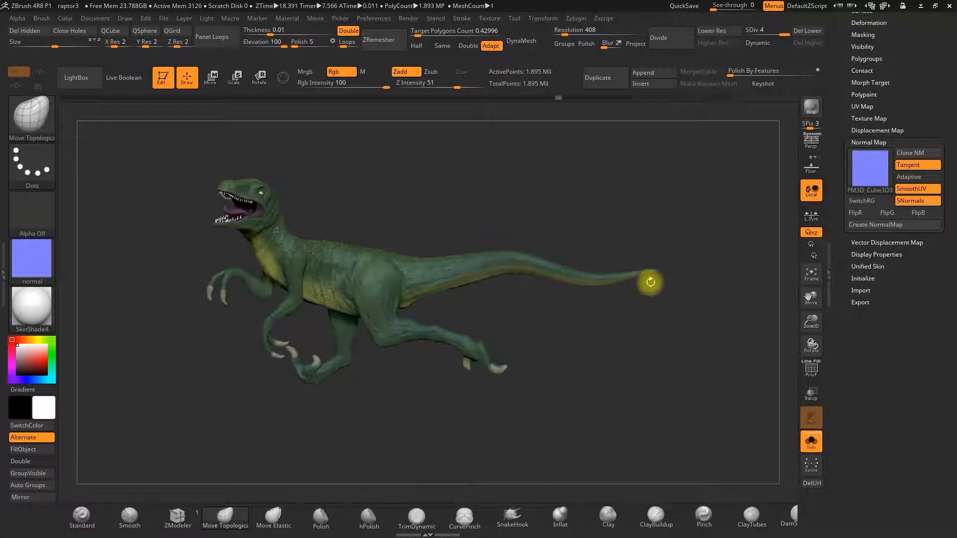
drag(822, 130, 846, 252)
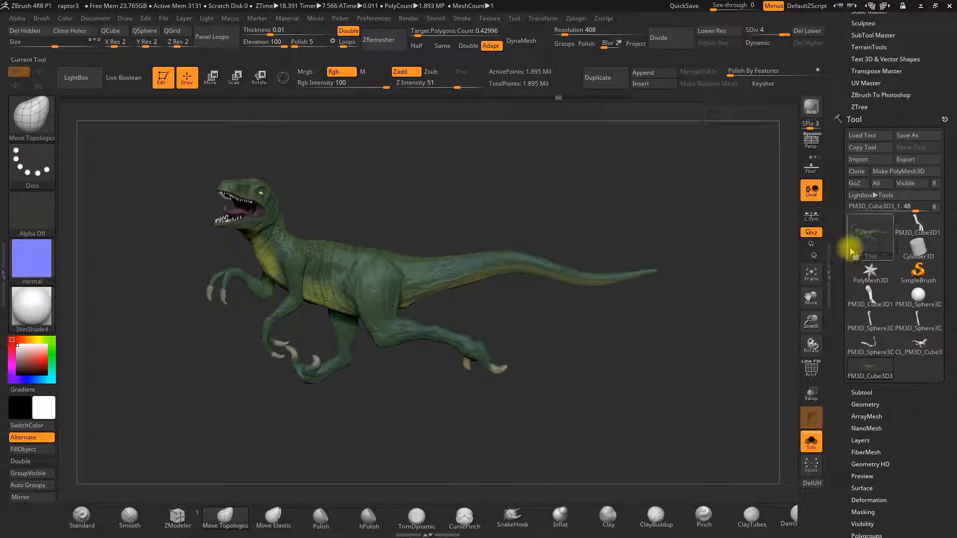
click(879, 185)
click(554, 310)
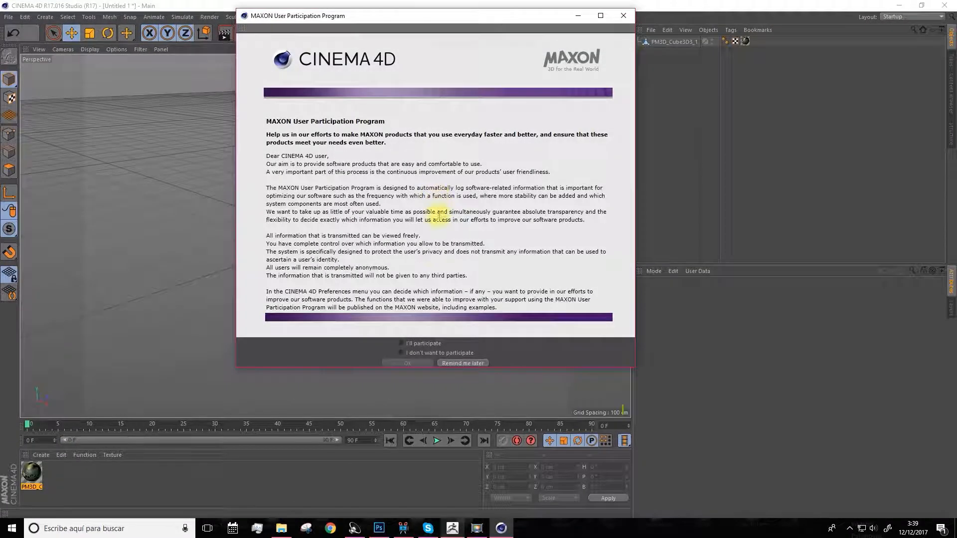
click(627, 16)
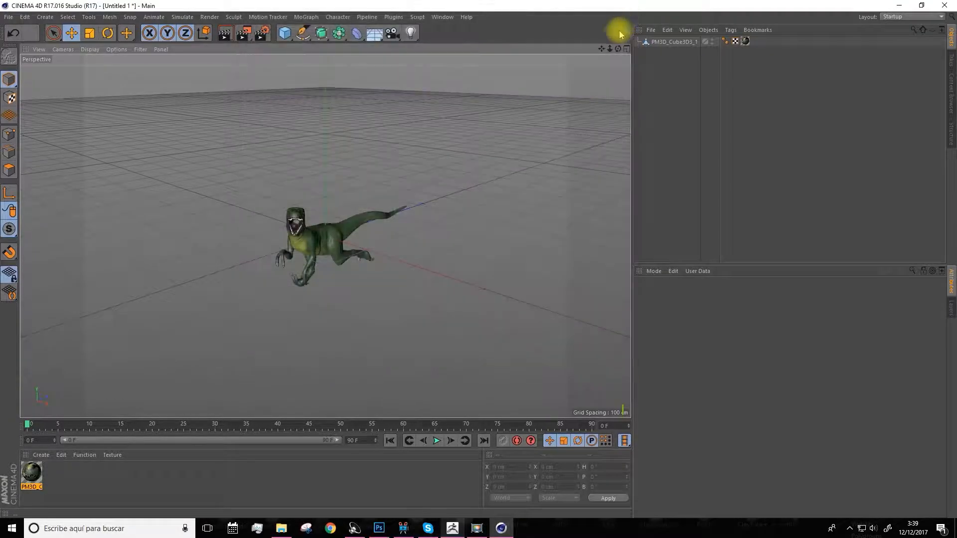
Step: Frame the imported raptor from its side and render the Cinema 4D perspective view
alt+drag(459, 261, 432, 251)
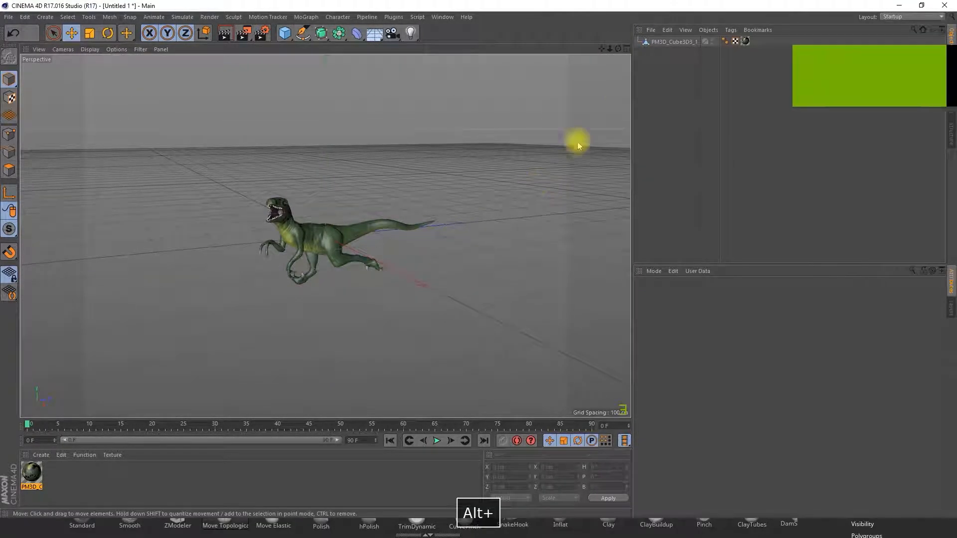
mouse_move(610, 48)
mouse_down()
mouse_move(4, 4)
mouse_move(609, 52)
mouse_up()
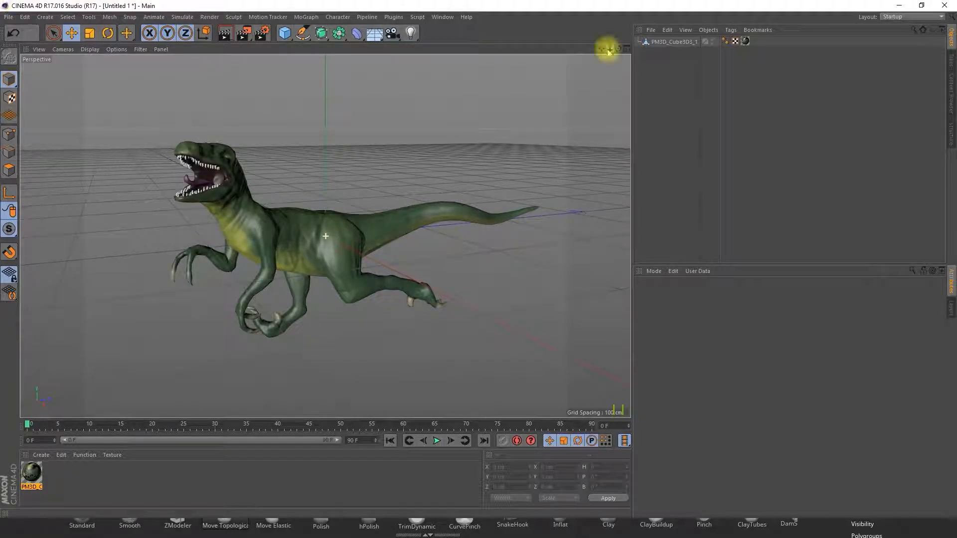
click(225, 34)
Step: Open the raptor's material for editing, check its normal channel, and enable the displacement channel
double_click(31, 473)
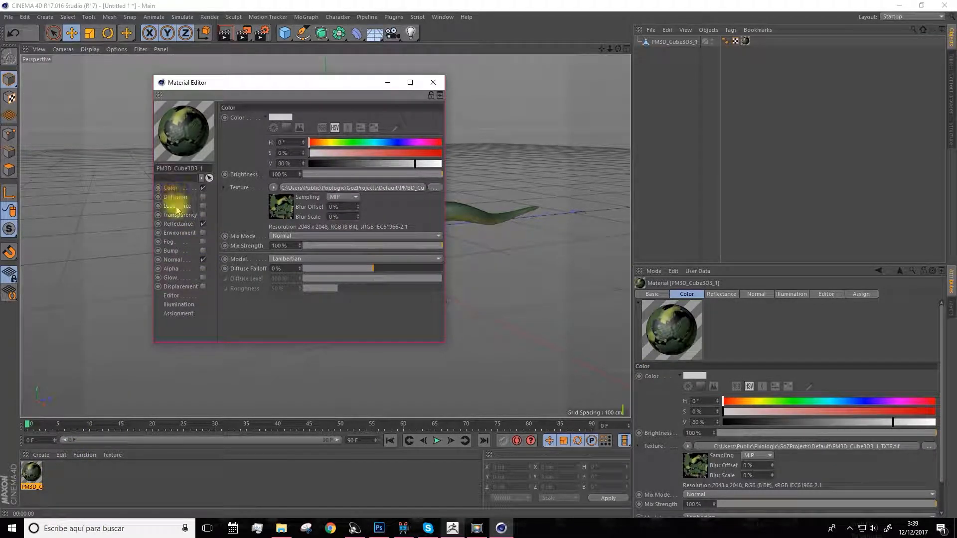
click(176, 260)
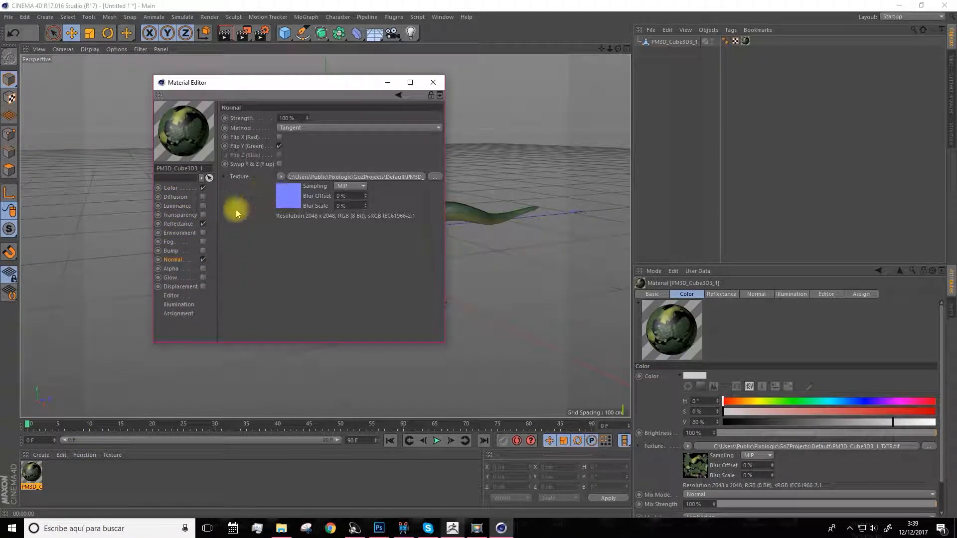
click(179, 288)
click(202, 287)
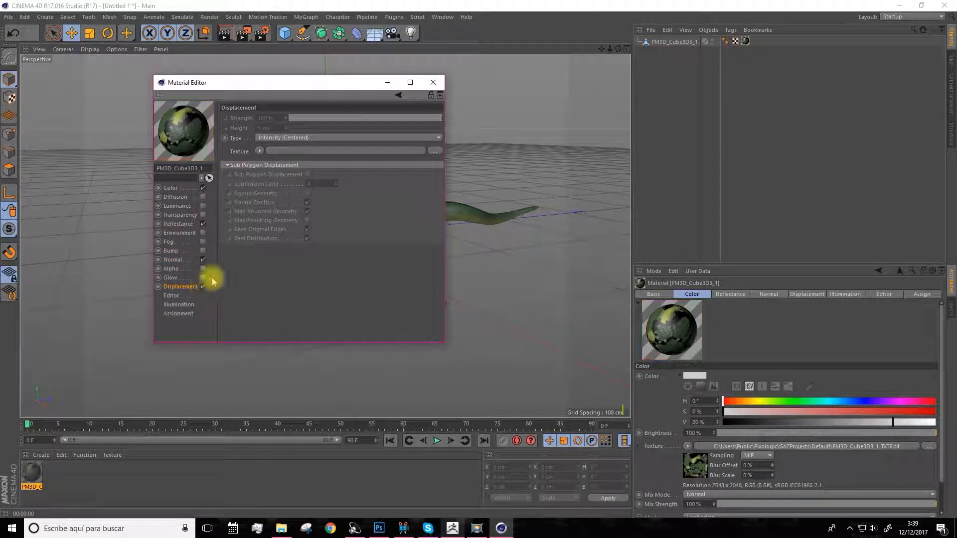
Step: Load the grey displ.tif map as the displacement texture, set the displacement strength to 26%, and close the material editor
click(437, 152)
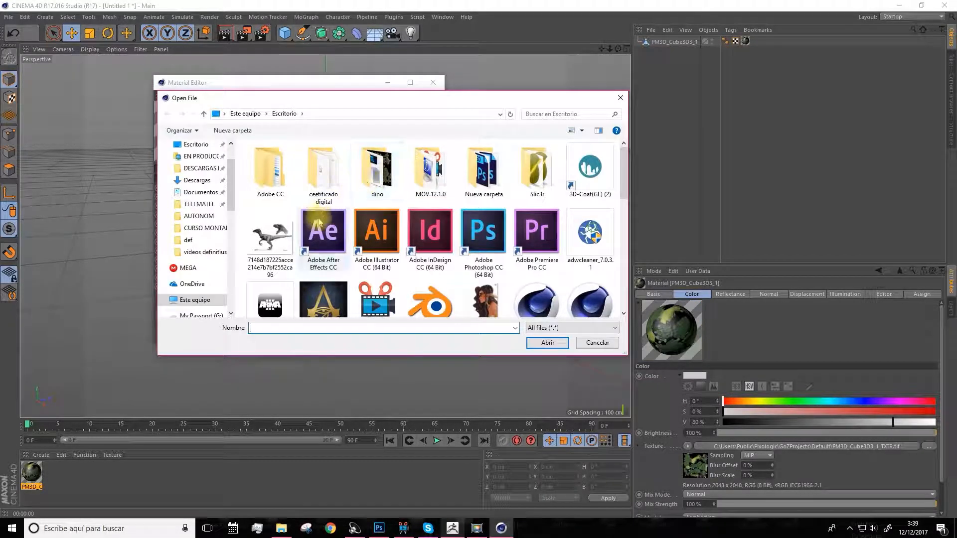
scroll(406, 221, down, 3)
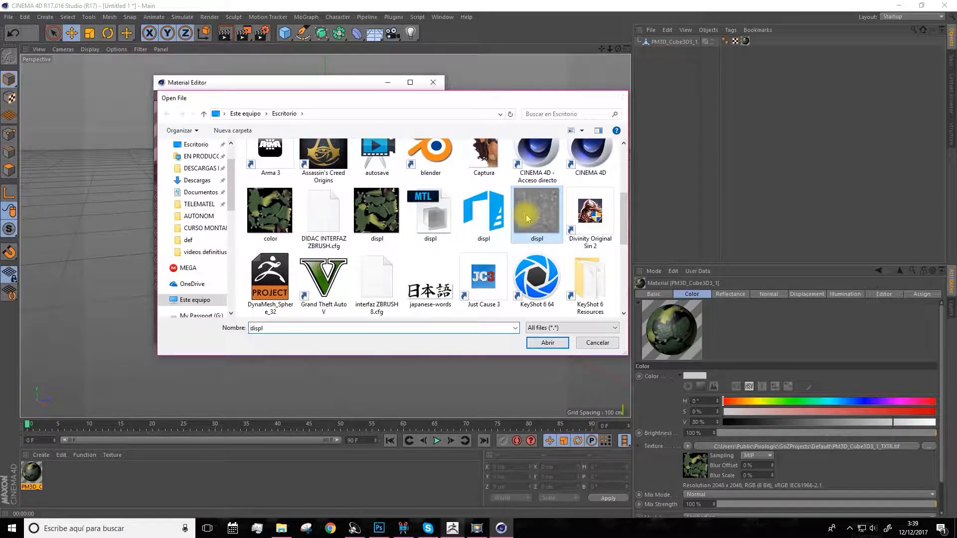
double_click(528, 218)
click(493, 299)
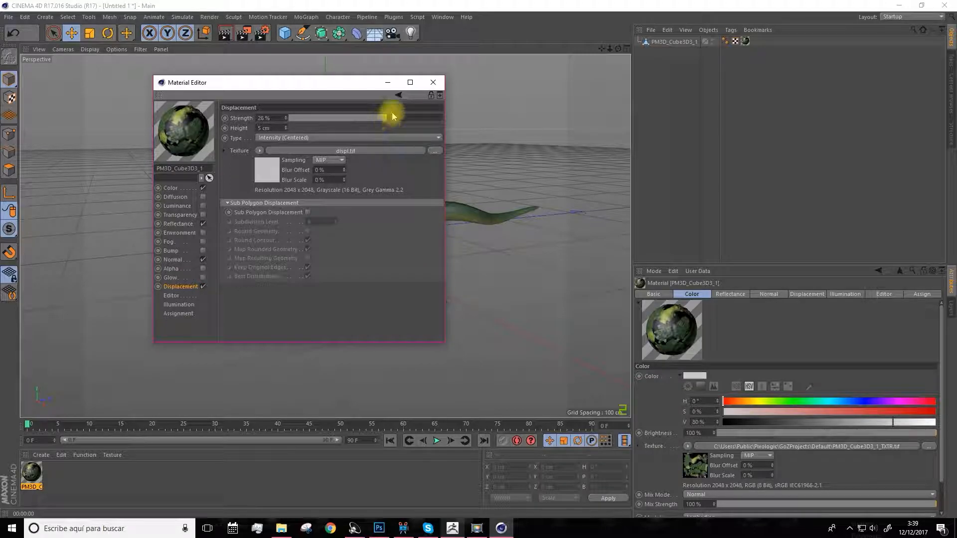
click(433, 82)
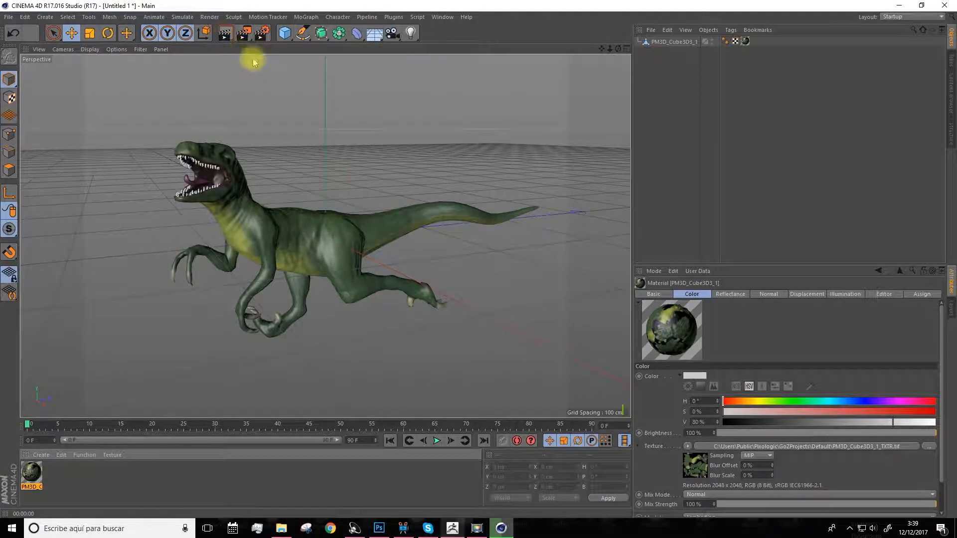
Step: Render the perspective view with the displaced material, and render the raptor again from a different angle
click(226, 33)
alt+drag(375, 129, 434, 162)
click(227, 33)
scroll(435, 163, up, 3)
drag(599, 52, 536, 63)
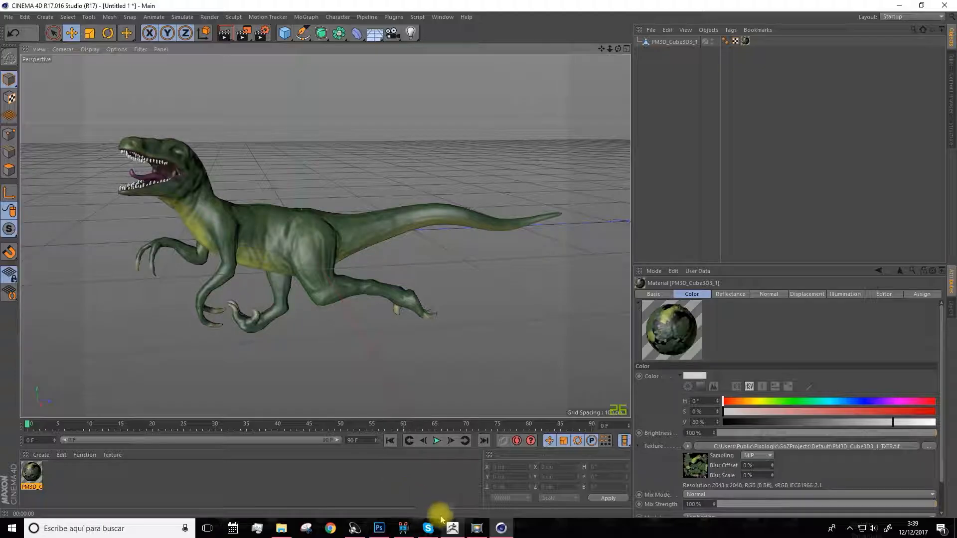
Step: Switch back to ZBrush and inspect the raptor model from another angle
click(451, 526)
drag(750, 31, 787, 31)
alt+drag(530, 174, 4, 284)
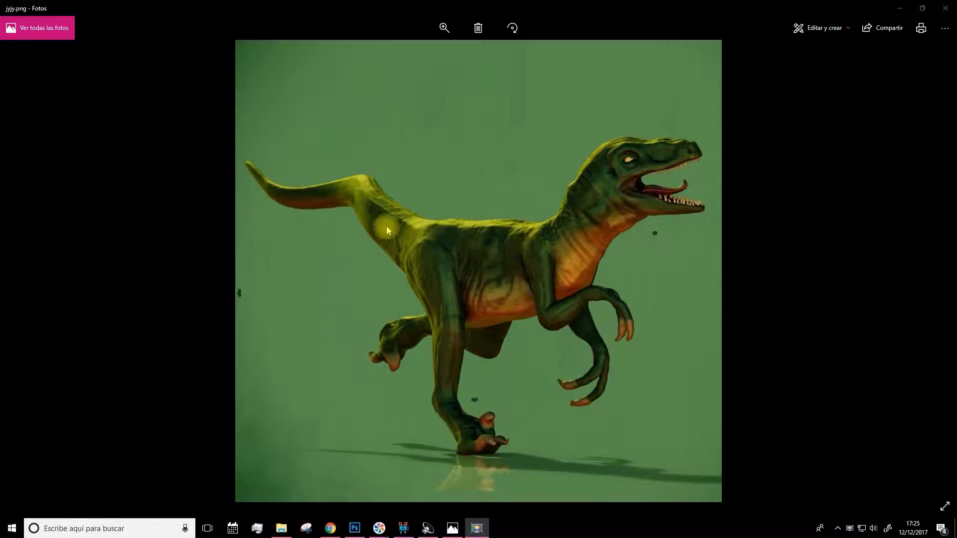
Step: Browse the finished raptor renders in the Photos viewer, from jyjy.png through GFR.png and hthth.png to JGH.png
key(Right)
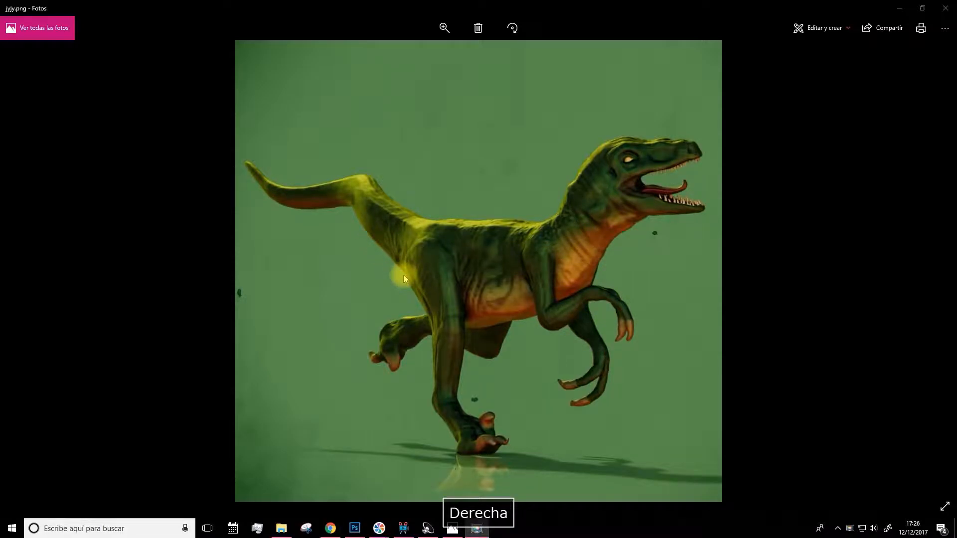
key(Left)
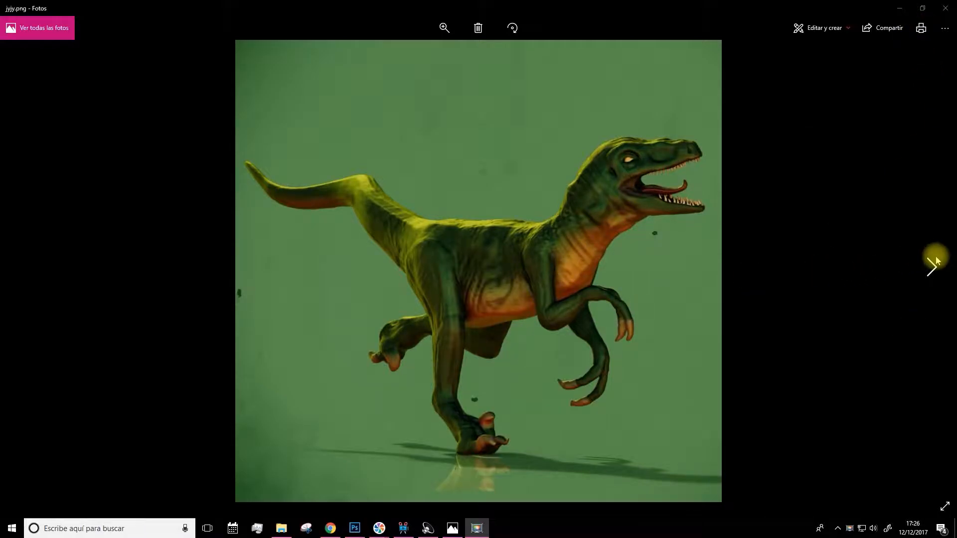
click(931, 266)
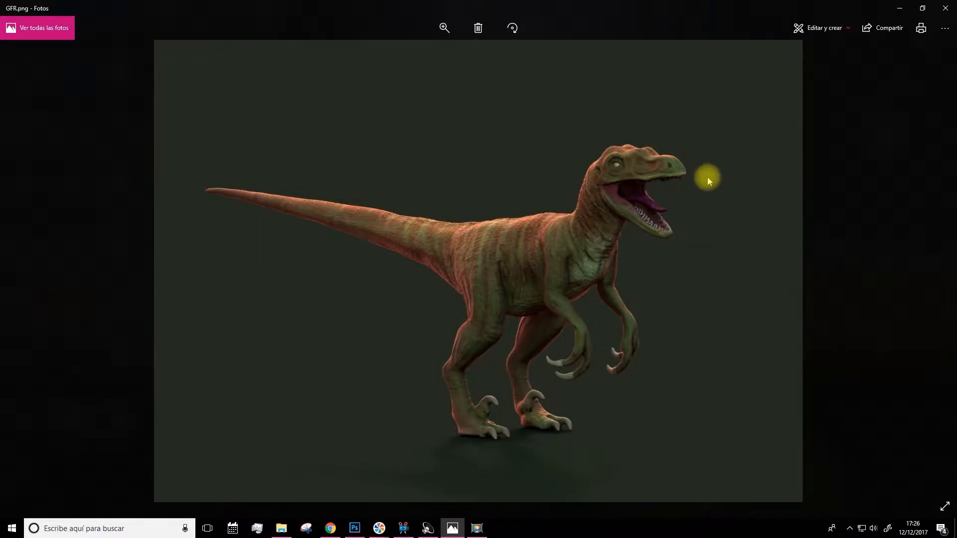
click(930, 272)
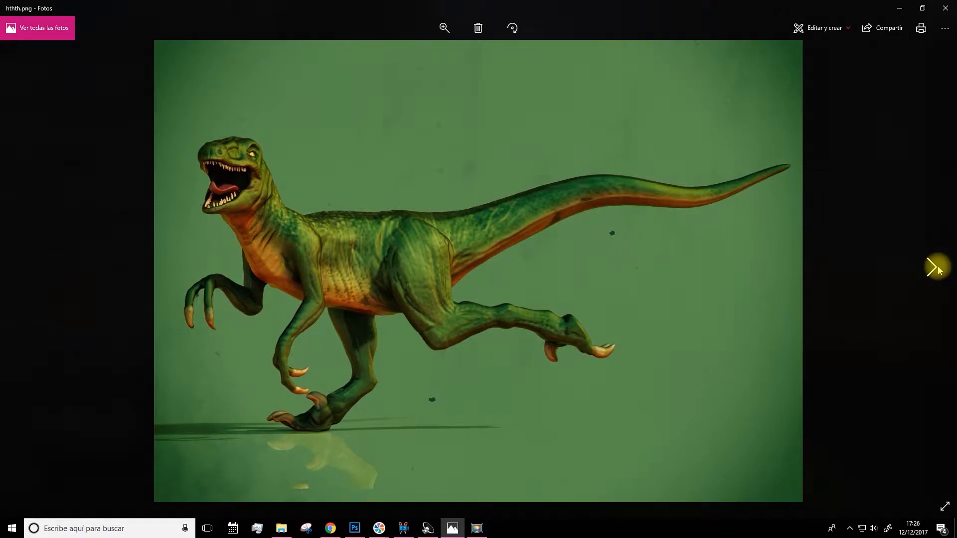
click(936, 269)
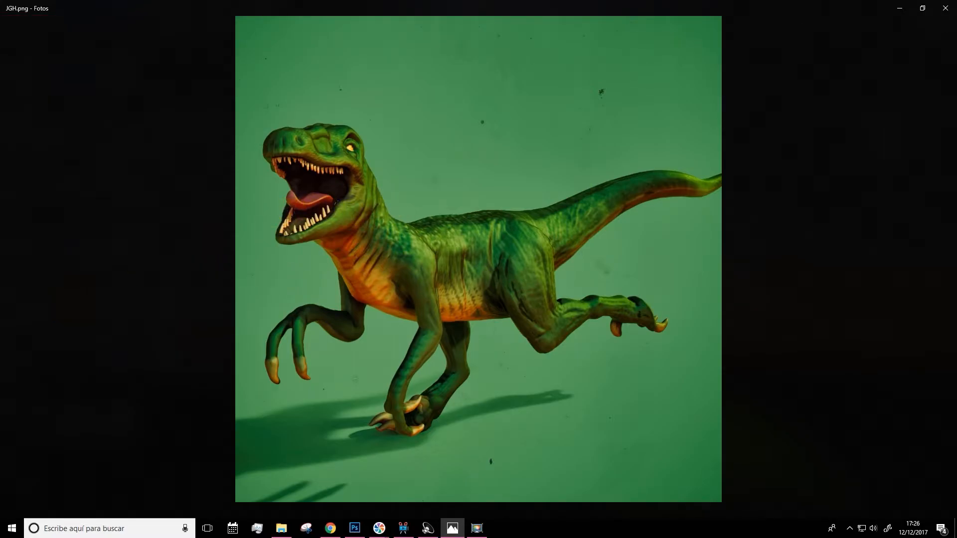
key(F10)
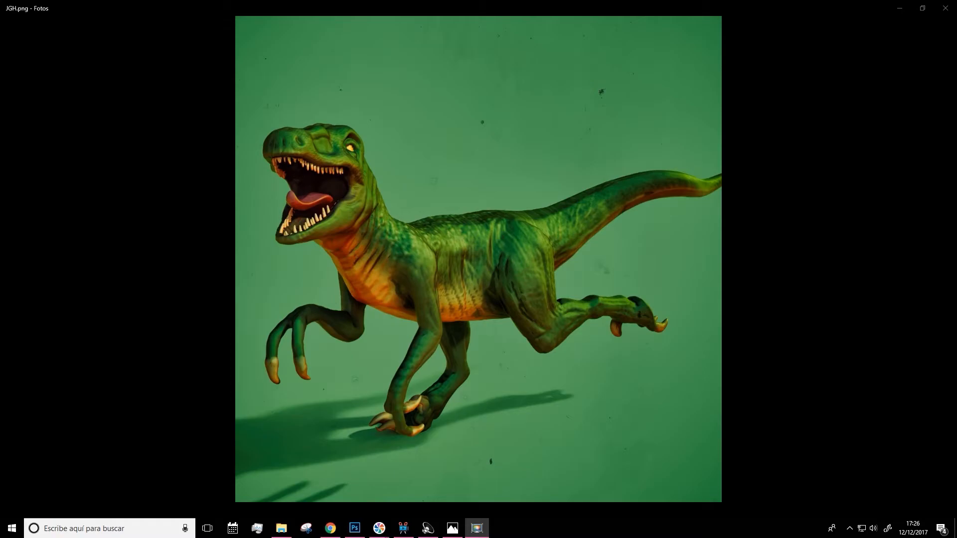